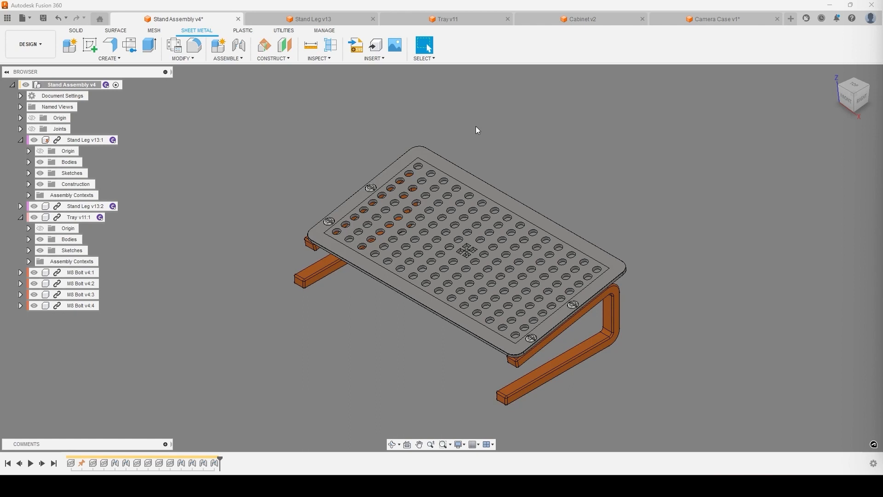
# Step: Show the solid modeling tools and collapse the first Stand Leg and the Tray components in the assembly's component tree
pyautogui.click(77, 30)
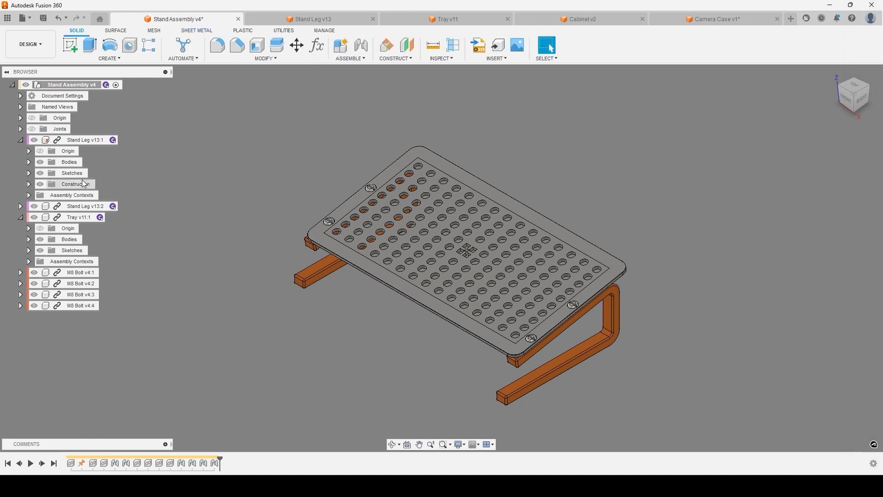
pyautogui.click(21, 140)
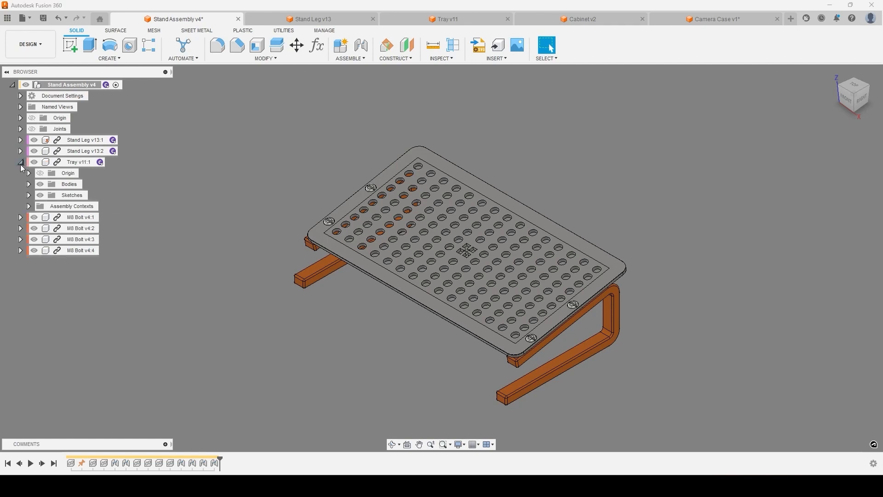
pyautogui.click(20, 162)
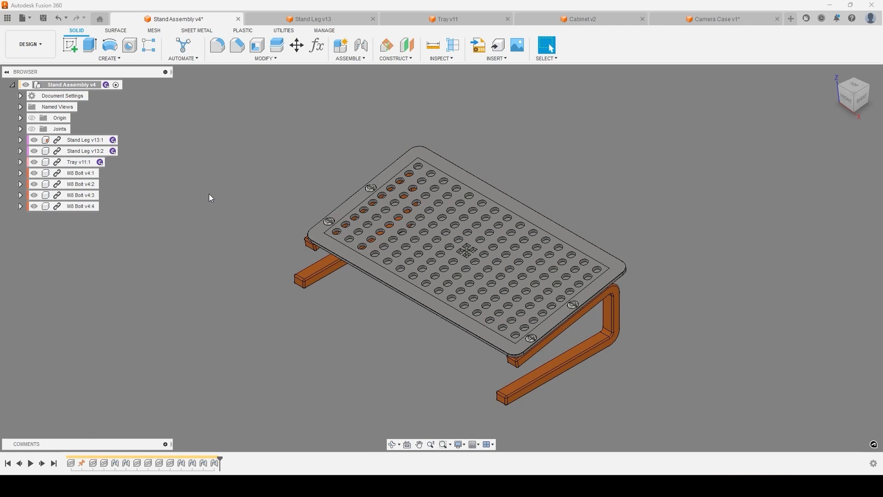
# Step: Examine the Stand Leg v13 part in the Design workspace and the perforated plate in the Tray v11 document
pyautogui.click(317, 21)
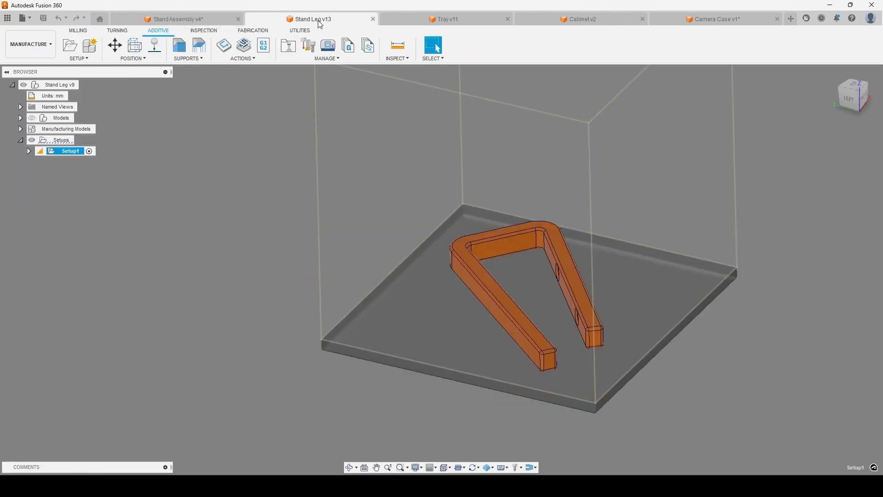
pyautogui.click(31, 44)
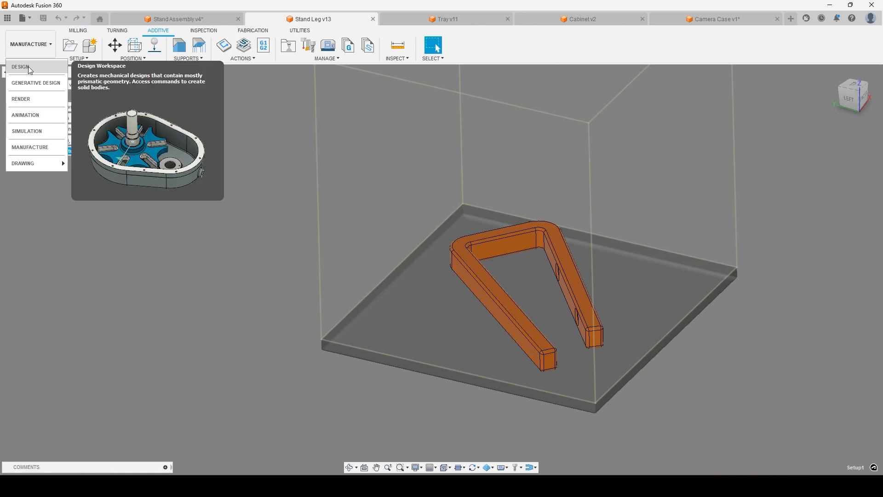
pyautogui.click(27, 67)
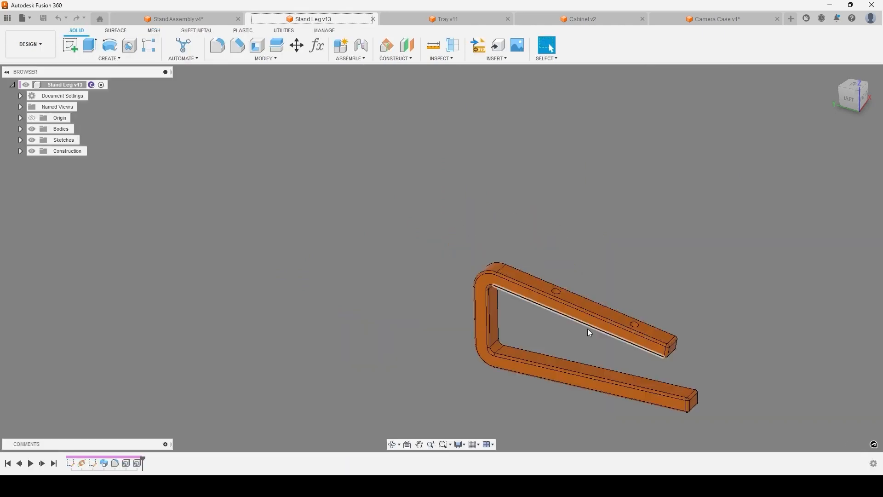
pyautogui.scroll(3, 581, 327)
pyautogui.moveTo(576, 328); pyautogui.dragTo(478, 238, button='middle')
pyautogui.scroll(1, 482, 265)
pyautogui.scroll(2, 484, 264)
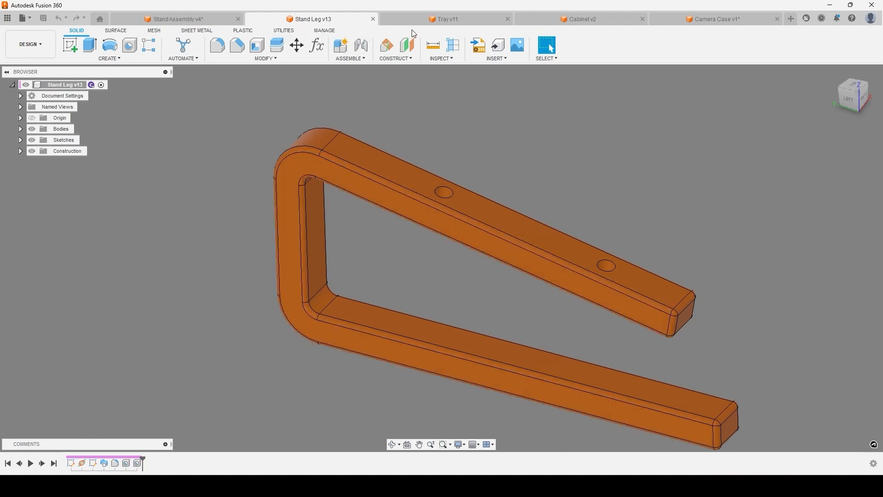
pyautogui.click(423, 21)
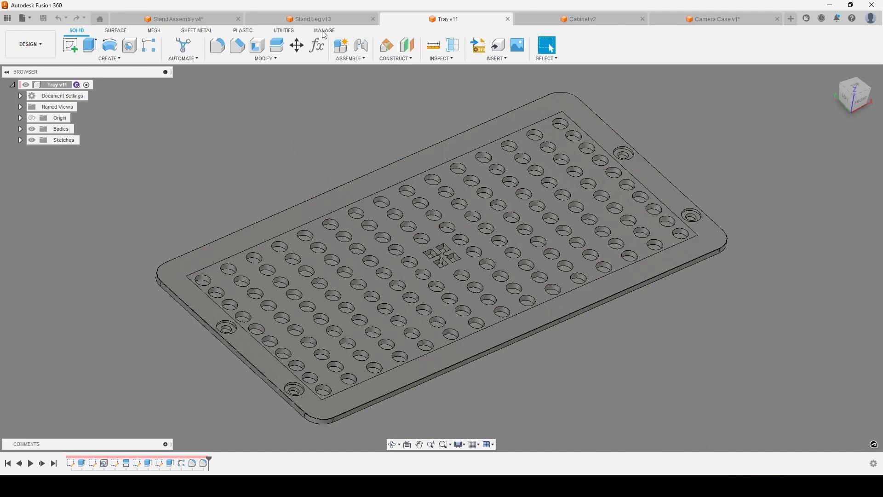
pyautogui.click(196, 21)
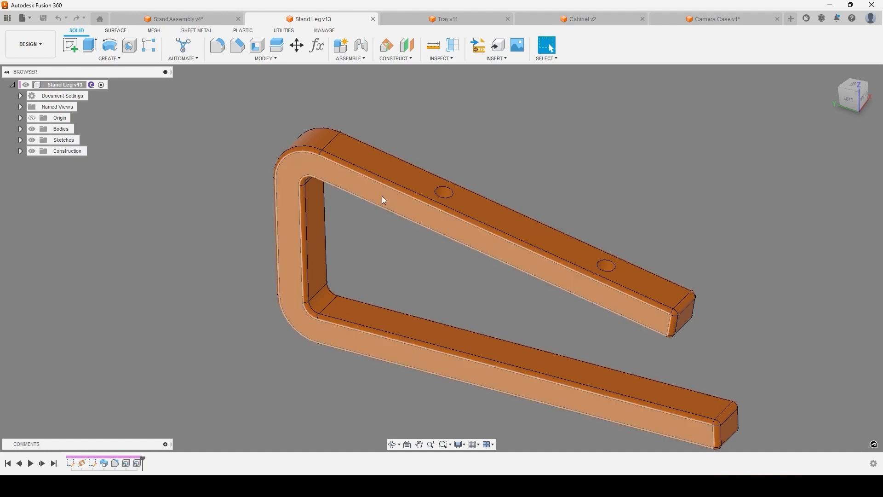
# Step: Switch the Stand Leg v13 document to the Manufacture workspace
pyautogui.click(28, 38)
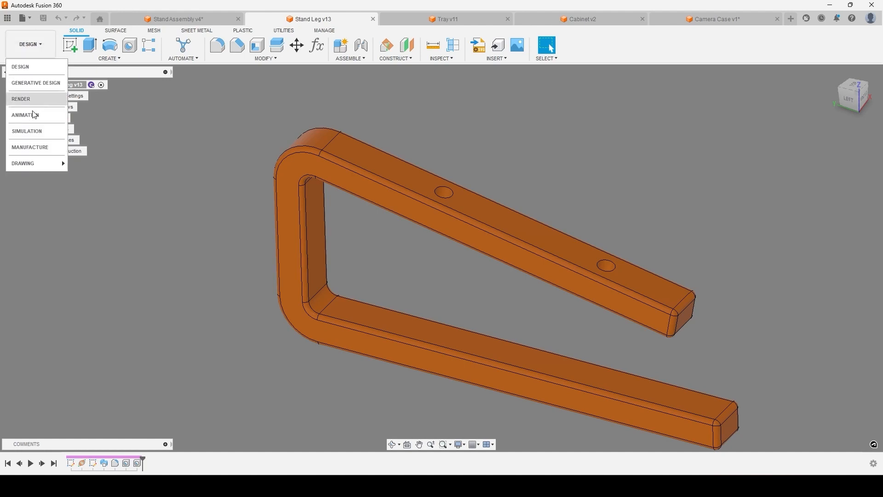
pyautogui.click(32, 152)
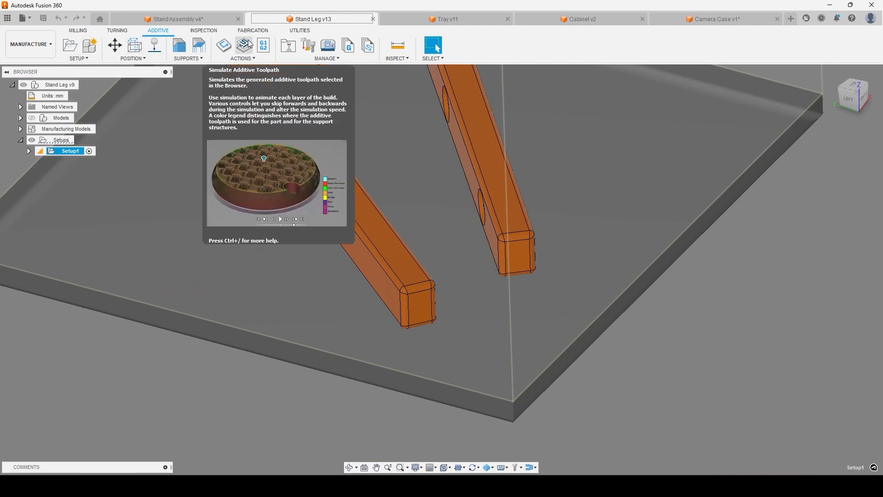
pyautogui.scroll(-4, 318, 305)
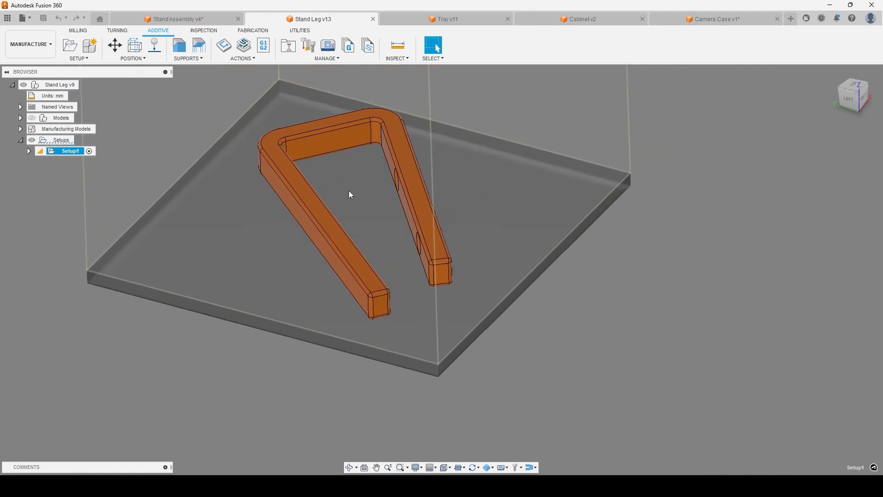
pyautogui.scroll(-5, 351, 195)
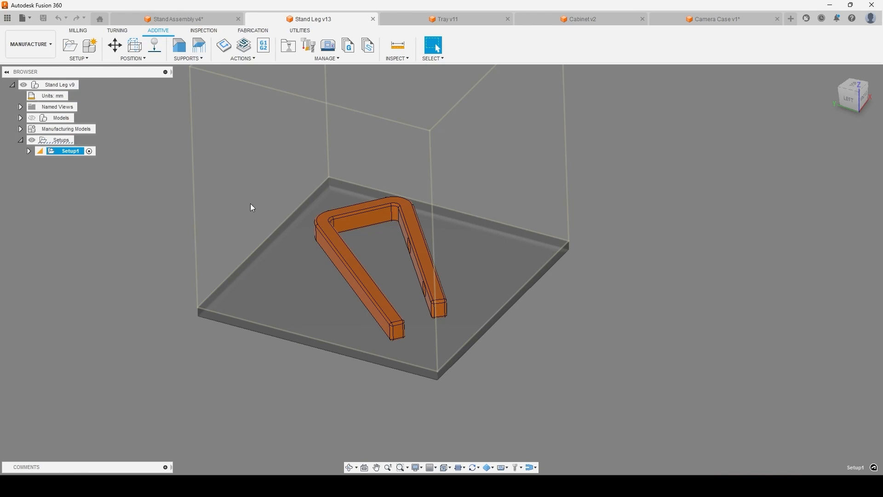
pyautogui.moveTo(294, 177); pyautogui.dragTo(347, 231, button='middle')
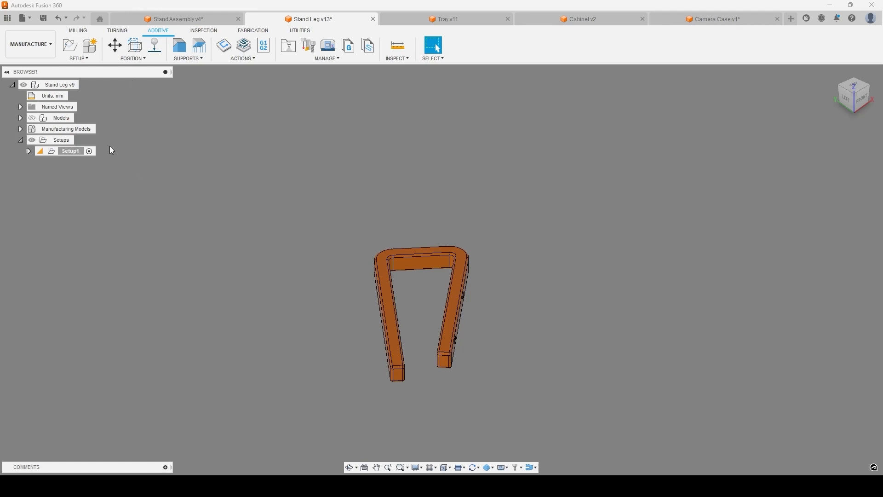
# Step: Start a new additive setup for the stand leg using the Autodesk Generic FFF Machine from the Fusion 360 library
pyautogui.click(69, 47)
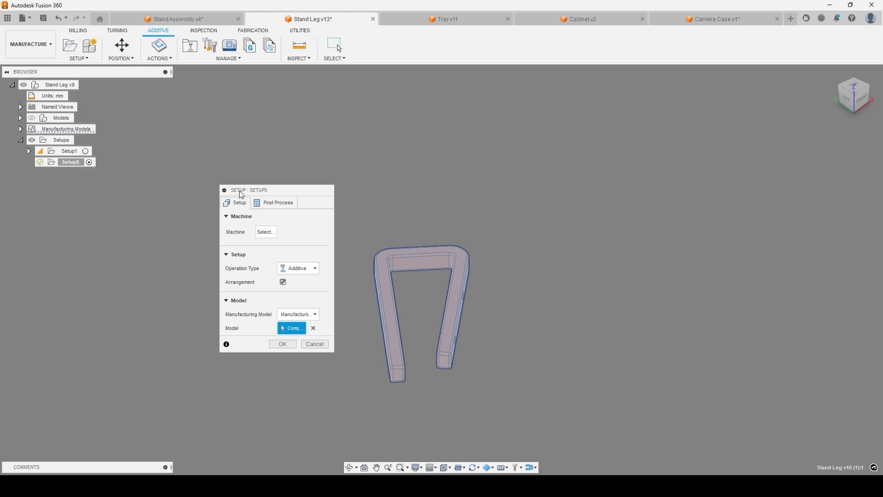
pyautogui.click(262, 232)
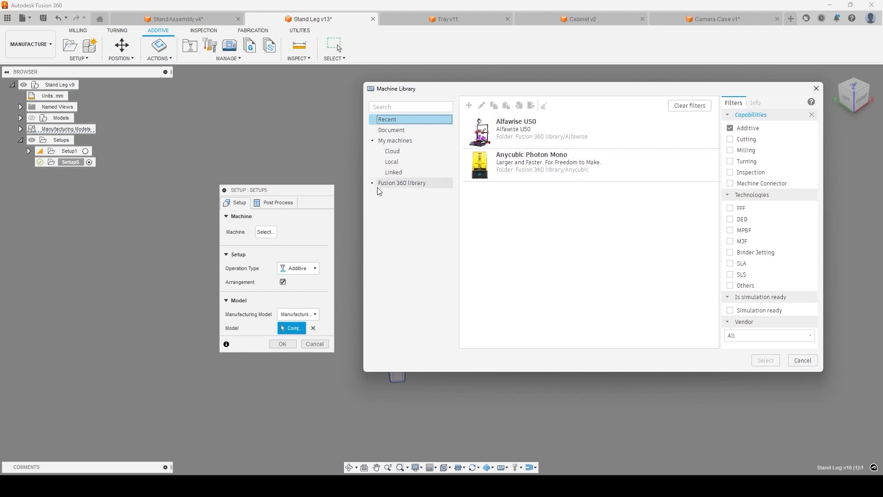
pyautogui.click(389, 184)
pyautogui.scroll(-4, 407, 230)
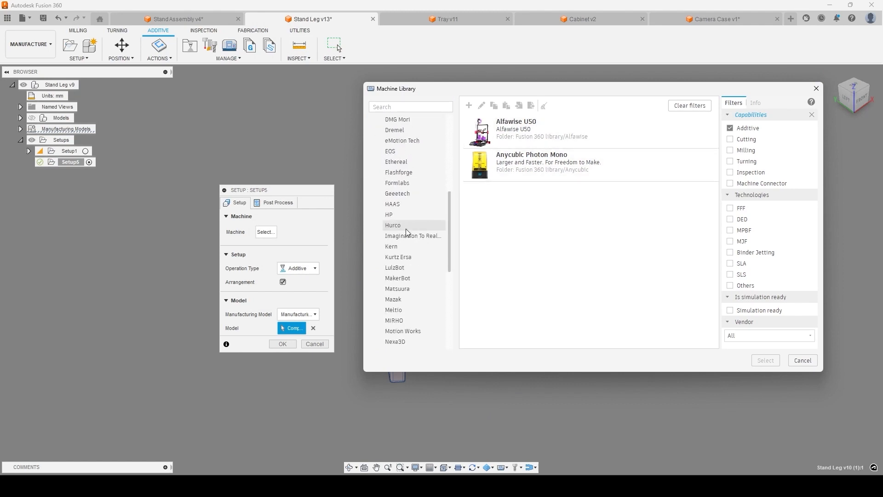
pyautogui.scroll(3, 418, 175)
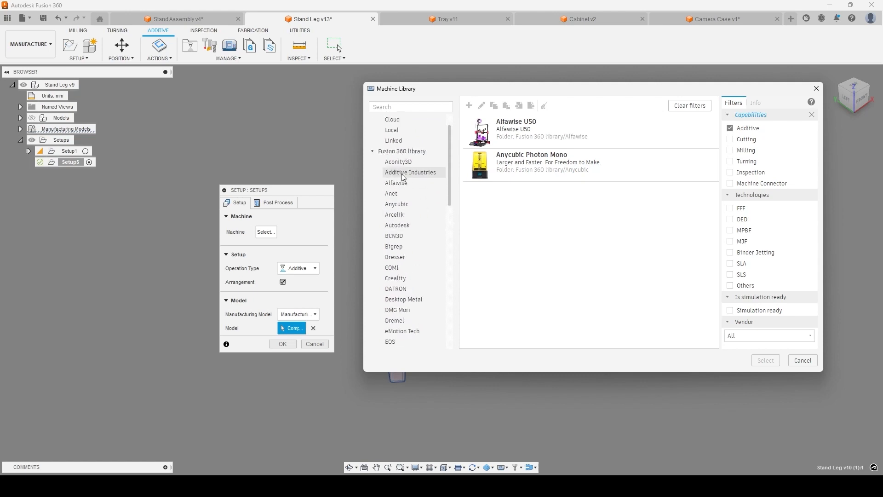
pyautogui.click(409, 226)
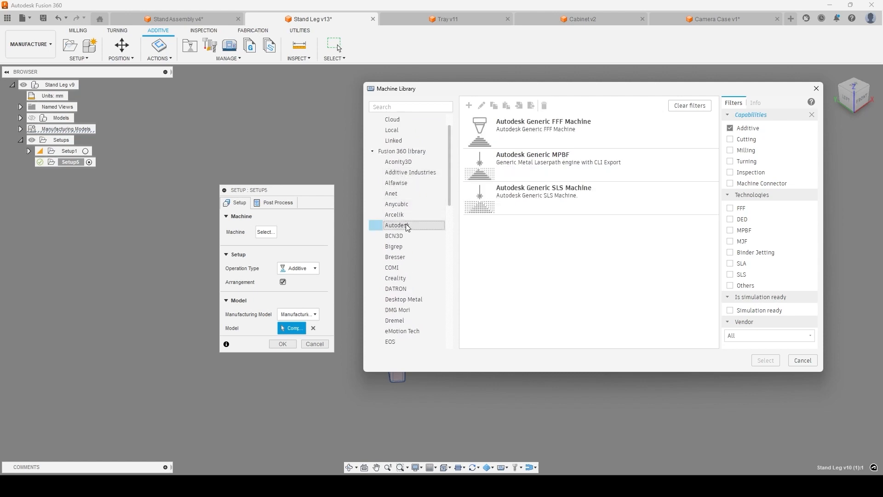
pyautogui.click(548, 137)
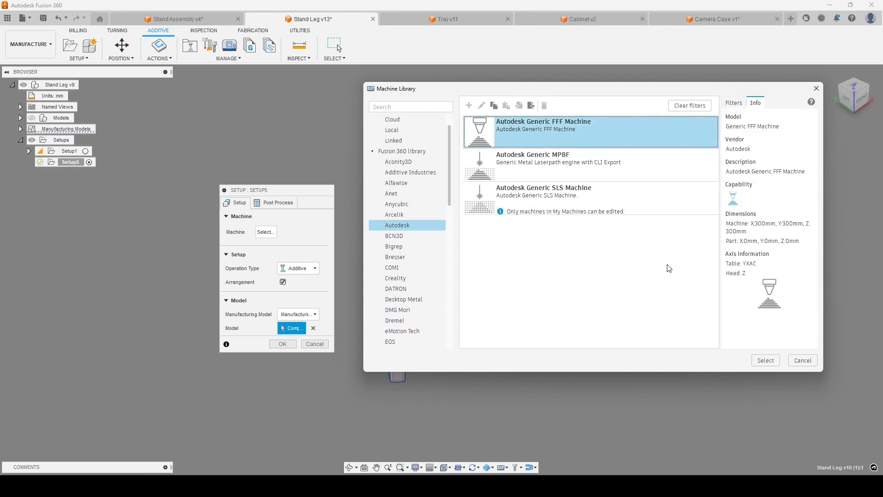
pyautogui.click(766, 363)
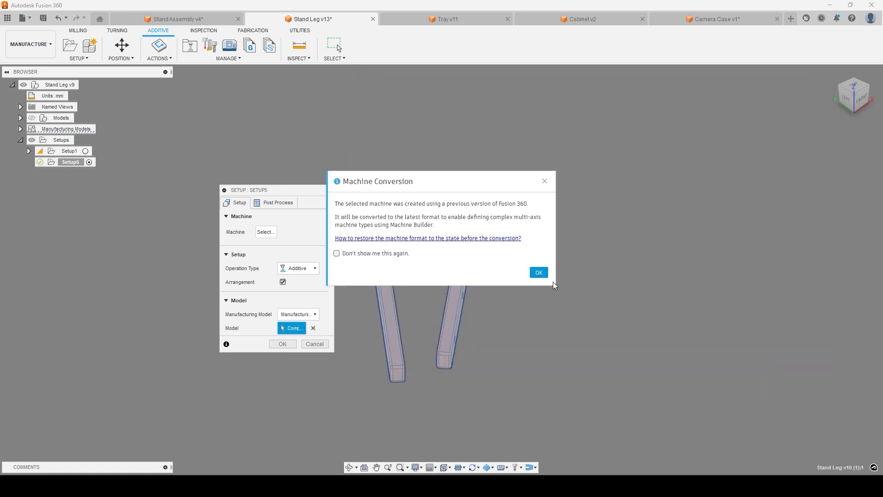
pyautogui.click(539, 272)
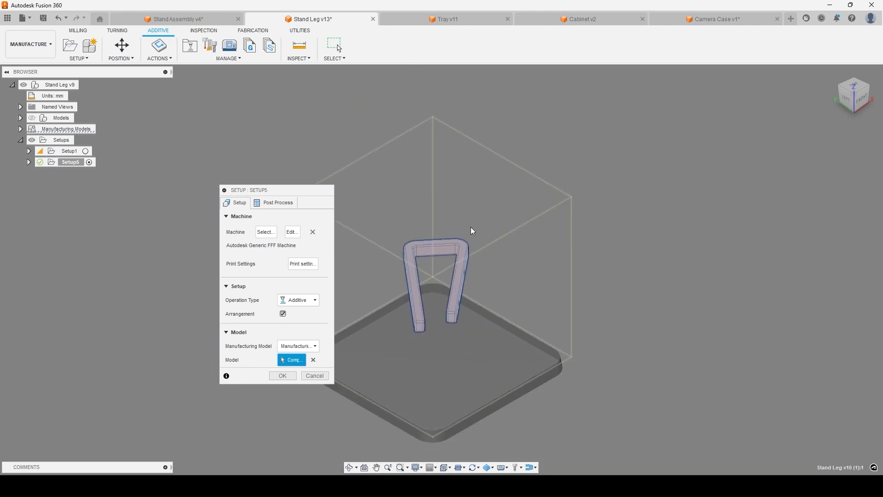
# Step: Assign the PLA + Breakaway 2.85mm print setting to the new setup
pyautogui.moveTo(433, 272); pyautogui.dragTo(566, 179, button='middle')
pyautogui.scroll(2, 565, 179)
pyautogui.moveTo(540, 241)
pyautogui.keyDown('shift'); pyautogui.mouseDown(button='middle')
pyautogui.moveTo(545, 233)
pyautogui.moveTo(573, 259)
pyautogui.moveTo(575, 249)
pyautogui.moveTo(570, 257)
pyautogui.moveTo(552, 233)
pyautogui.mouseUp(button='middle'); pyautogui.keyUp('shift')
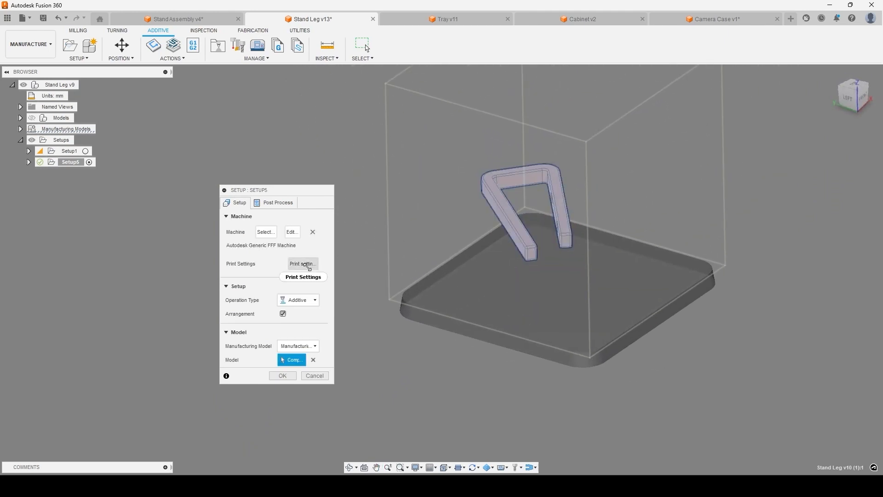
pyautogui.click(307, 265)
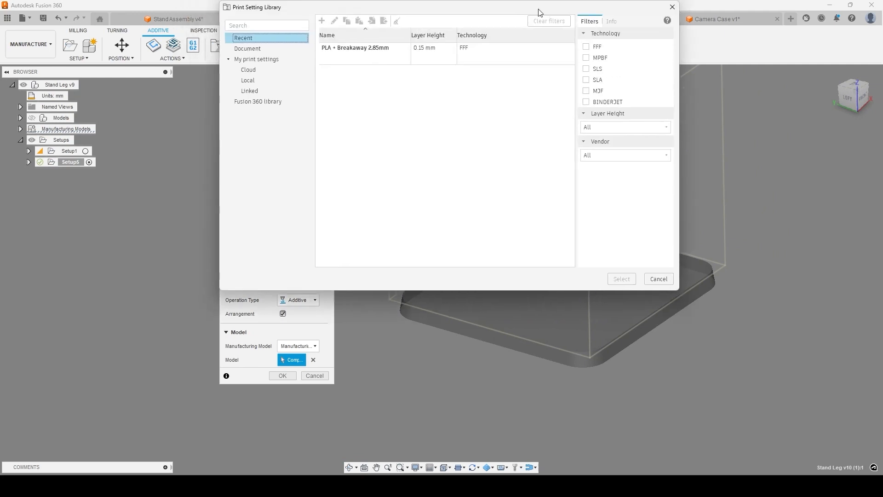
pyautogui.click(420, 160)
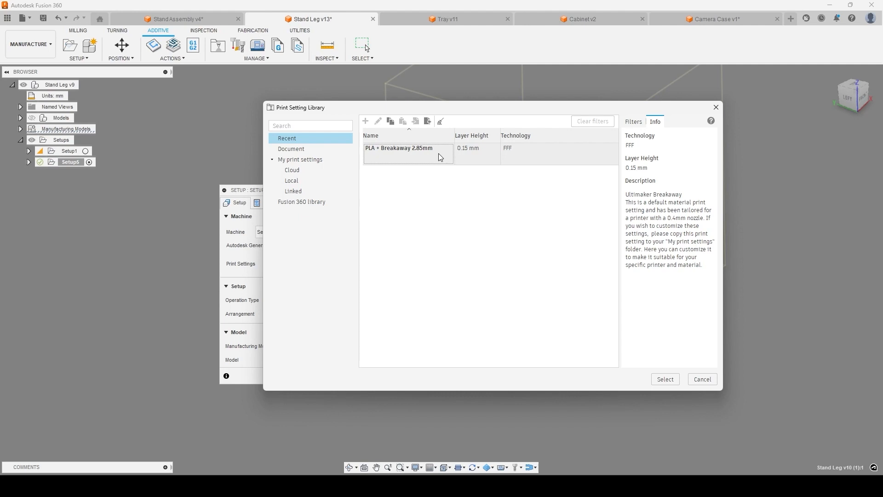
pyautogui.click(413, 158)
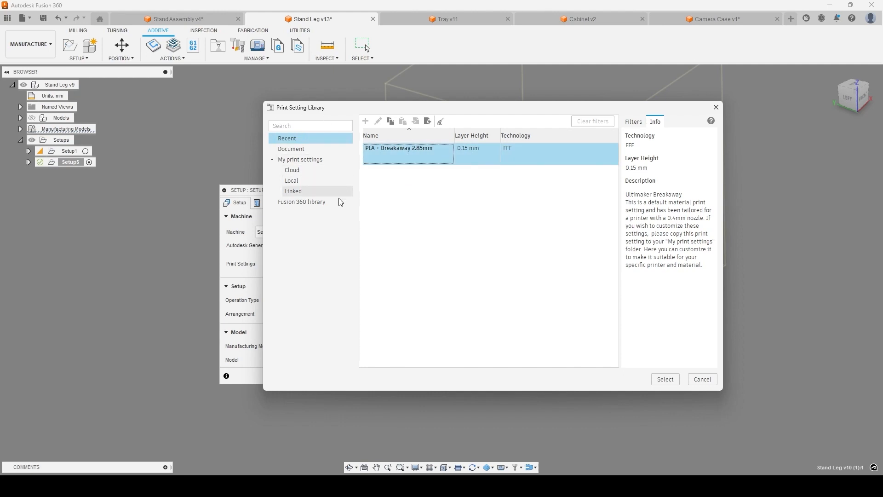
pyautogui.click(673, 382)
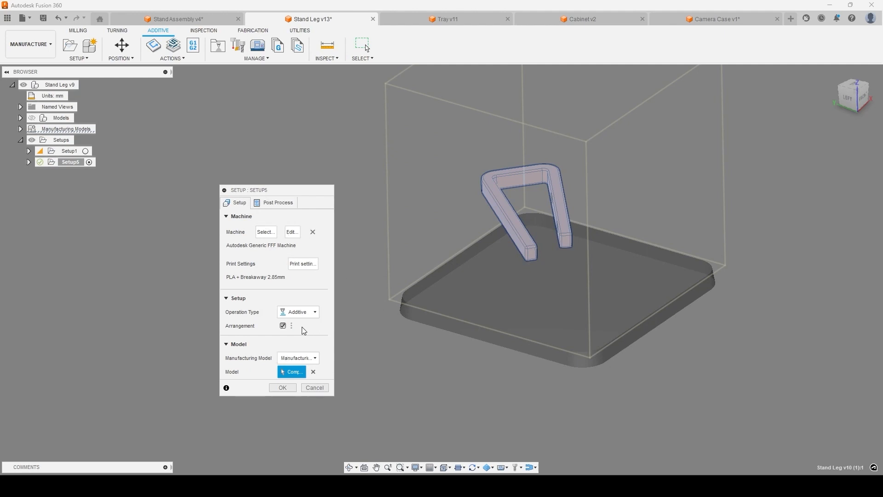
# Step: Turn off automatic arrangement for the setup and create it
pyautogui.moveTo(593, 214); pyautogui.dragTo(572, 267, button='middle')
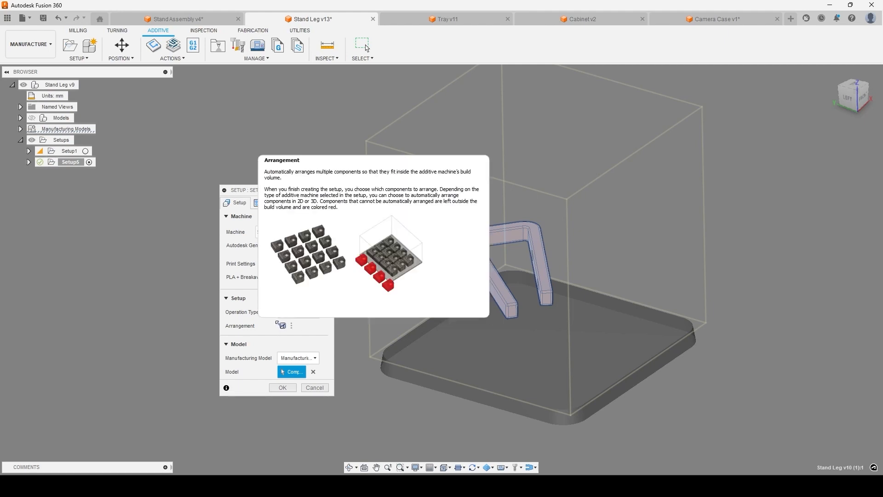
pyautogui.click(282, 325)
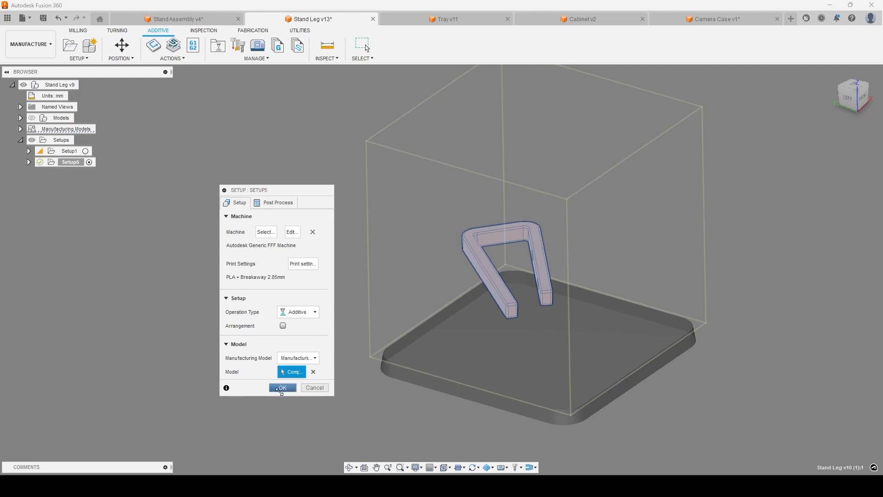
pyautogui.click(279, 388)
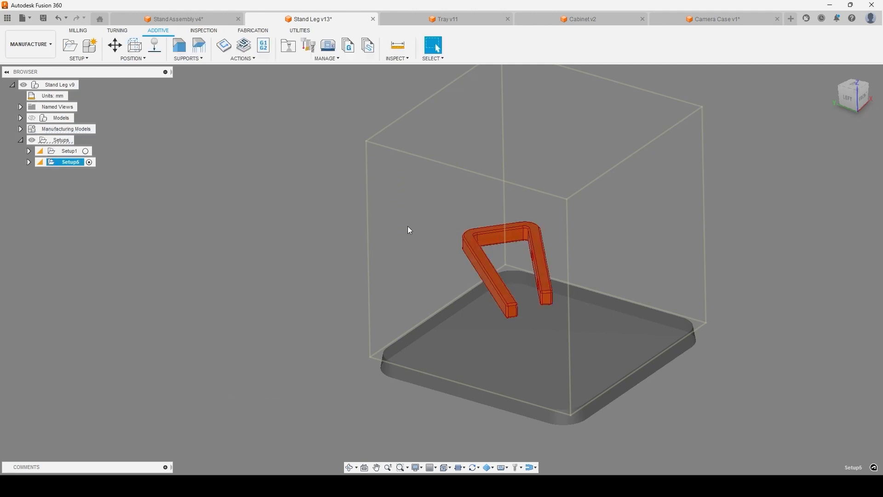
# Step: Move the stand leg by about -183.1 mm and -21.9 mm in the horizontal plane, onto the build plate area
pyautogui.moveTo(533, 281)
pyautogui.keyDown('shift'); pyautogui.mouseDown(button='middle')
pyautogui.moveTo(577, 266)
pyautogui.moveTo(547, 287)
pyautogui.mouseUp(button='middle'); pyautogui.keyUp('shift')
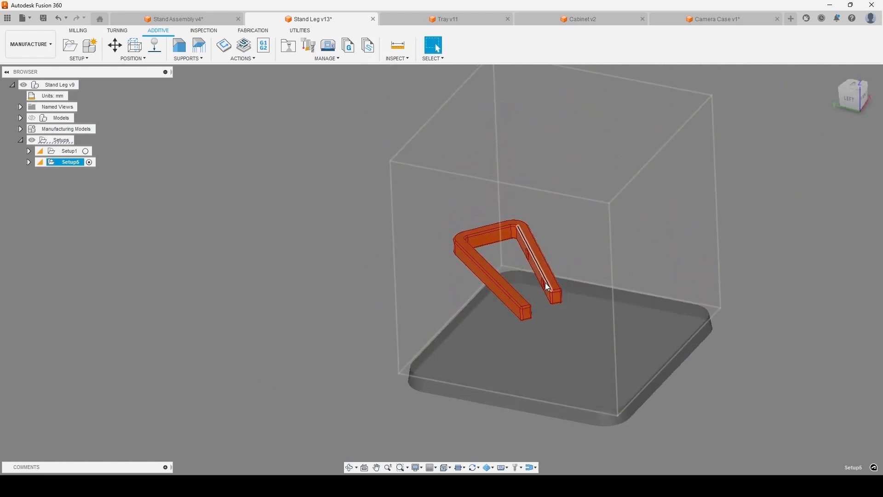
pyautogui.click(115, 45)
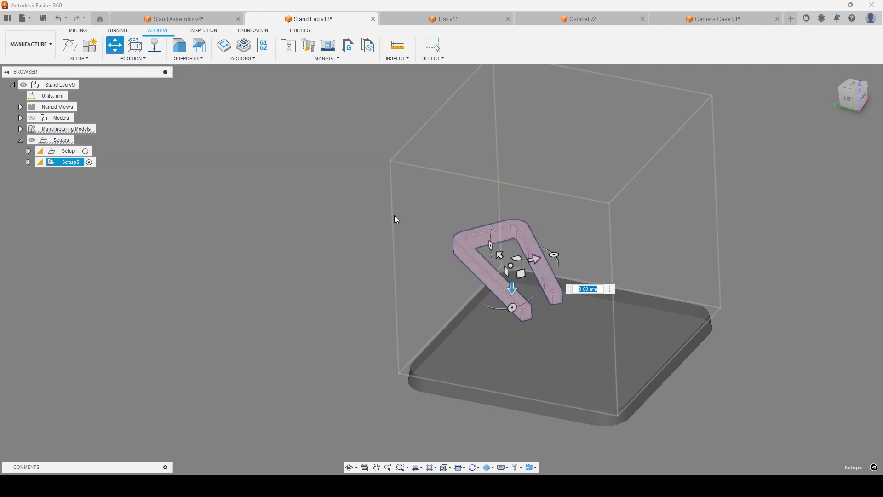
pyautogui.moveTo(516, 272); pyautogui.dragTo(564, 324)
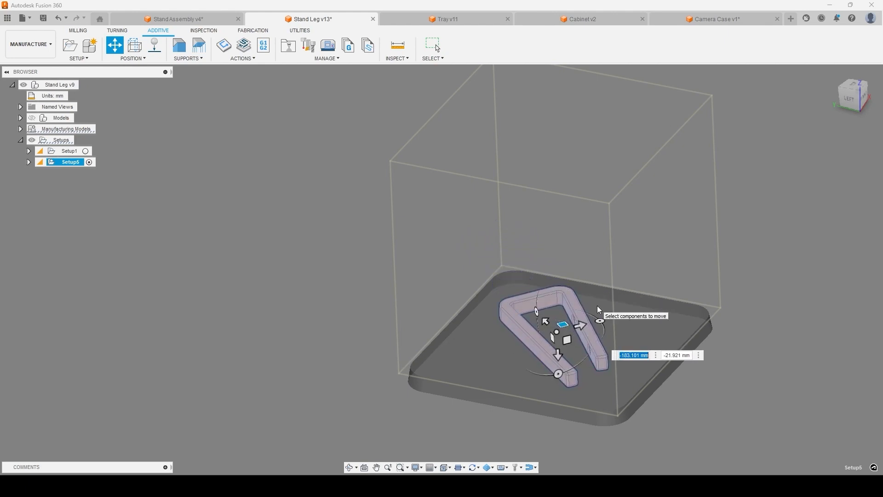
pyautogui.scroll(2, 583, 336)
pyautogui.scroll(1, 582, 337)
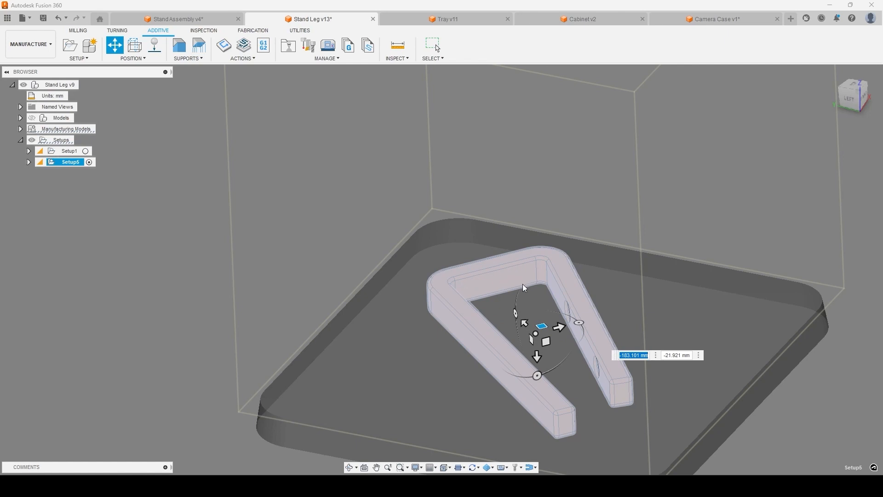
# Step: Rotate the stand leg about -25 degrees around the vertical axis and shift it horizontally by about 15.2 mm and -8.8 mm
pyautogui.click(579, 321)
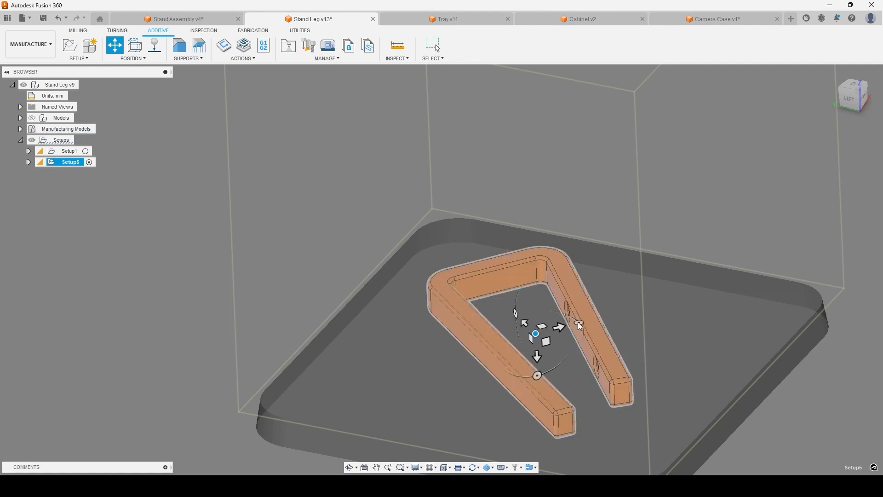
pyautogui.click(581, 325)
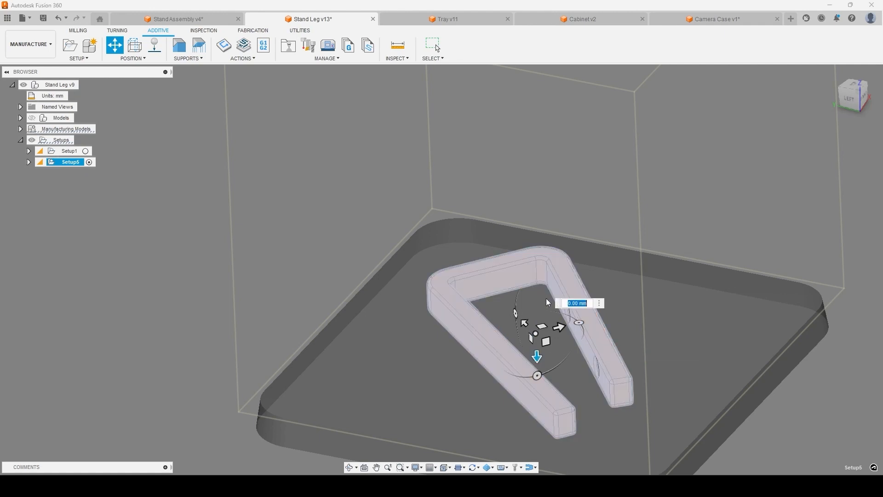
pyautogui.click(581, 324)
pyautogui.click(581, 323)
pyautogui.moveTo(581, 323); pyautogui.dragTo(550, 324)
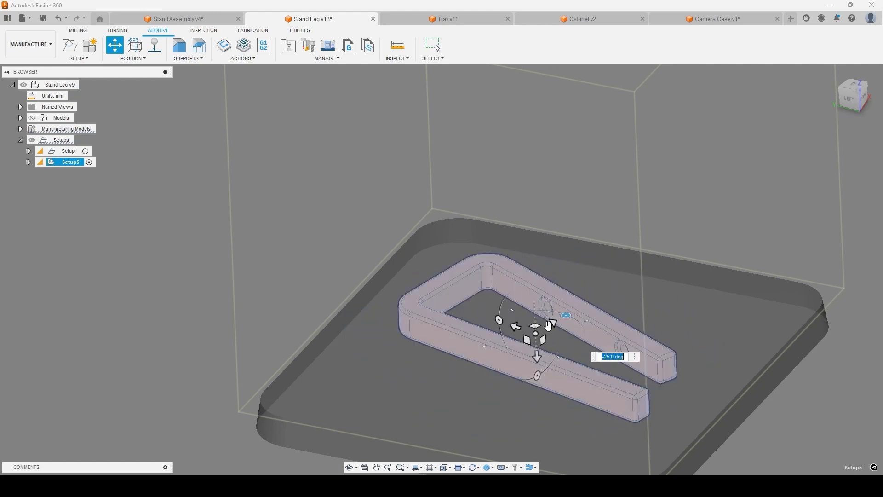
pyautogui.moveTo(567, 311); pyautogui.dragTo(514, 325)
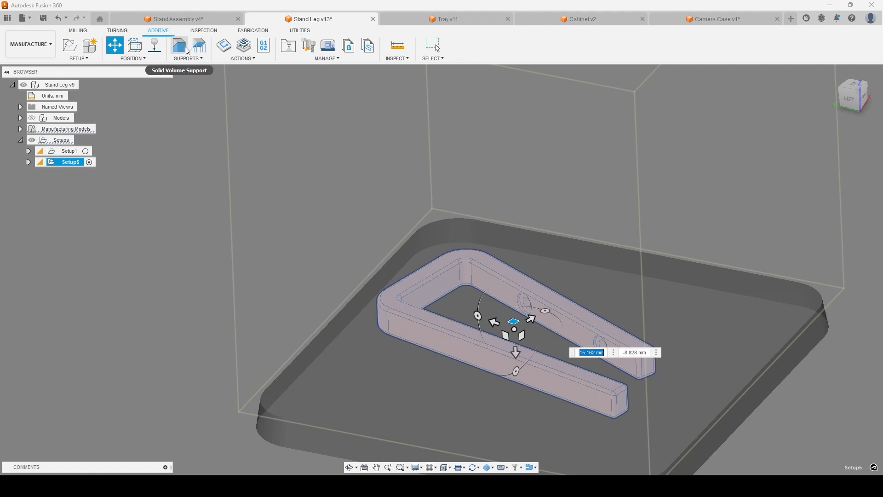
# Step: Raise the stand leg 10 mm along the vertical axis and apply the move
pyautogui.moveTo(189, 50)
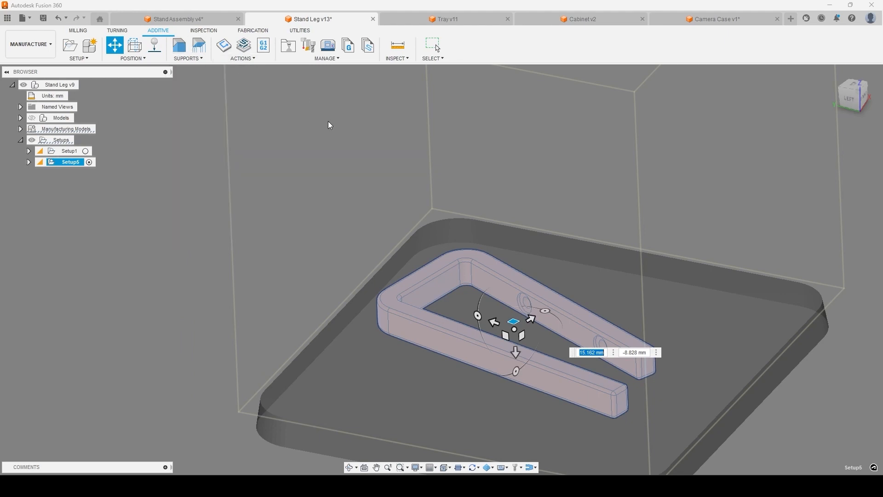
pyautogui.keyDown('shift'); pyautogui.moveTo(328, 121); pyautogui.dragTo(356, 146, button='middle'); pyautogui.keyUp('shift')
pyautogui.press('m')
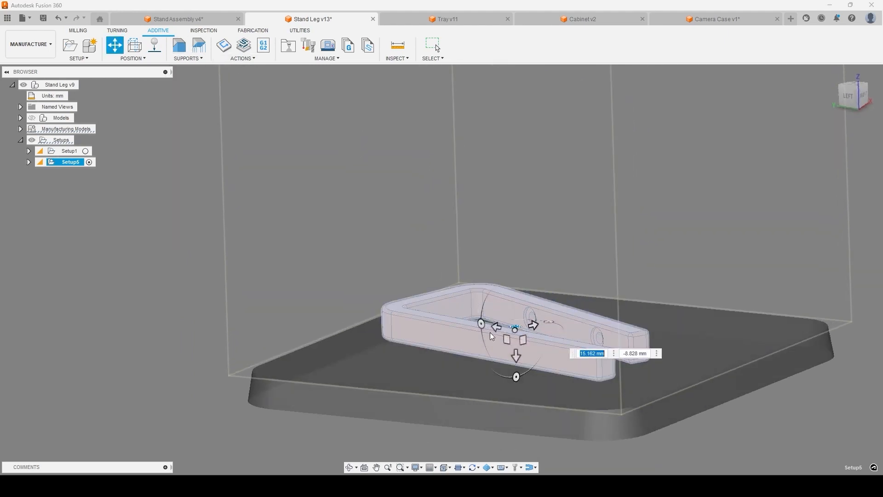
pyautogui.moveTo(515, 354); pyautogui.dragTo(514, 342)
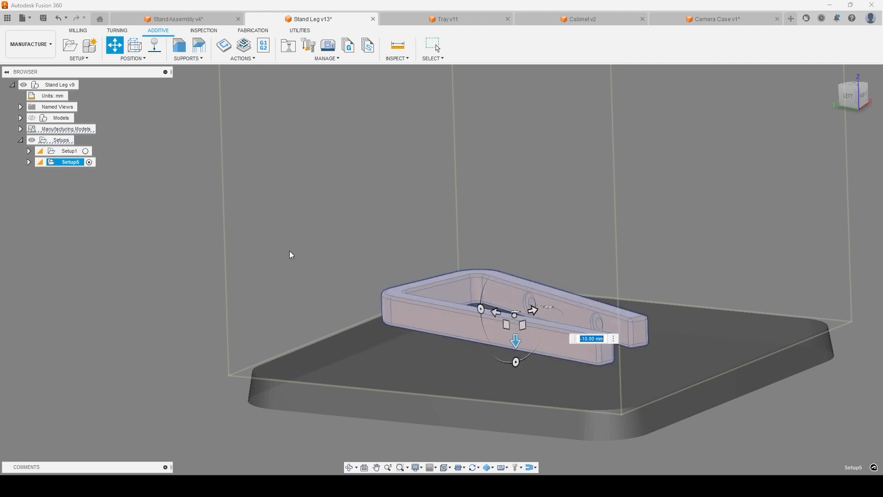
pyautogui.keyDown('shift'); pyautogui.moveTo(298, 226); pyautogui.dragTo(308, 239, button='middle'); pyautogui.keyUp('shift')
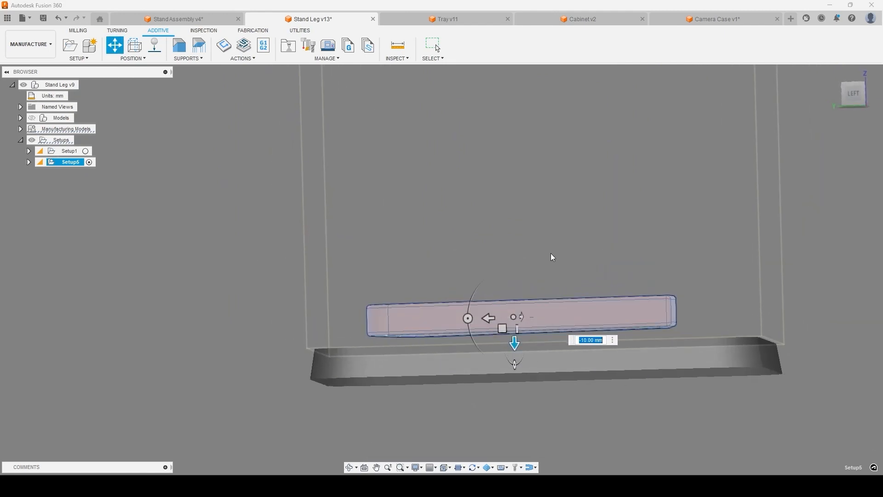
pyautogui.press('Return')
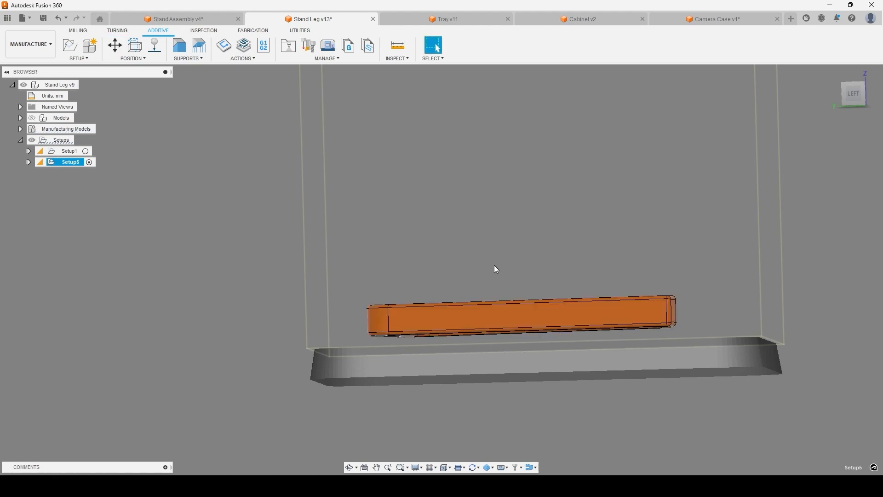
# Step: Add a solid volume support to the stand leg body with a 40-degree overhang angle and 0.3 mm top and bottom distances
pyautogui.keyDown('shift'); pyautogui.moveTo(473, 245); pyautogui.dragTo(449, 241, button='middle'); pyautogui.keyUp('shift')
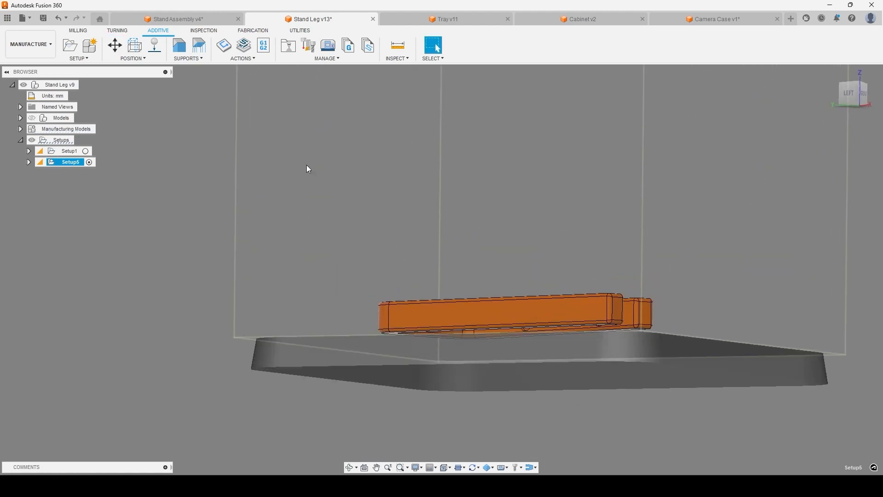
pyautogui.click(179, 52)
pyautogui.scroll(3, 386, 327)
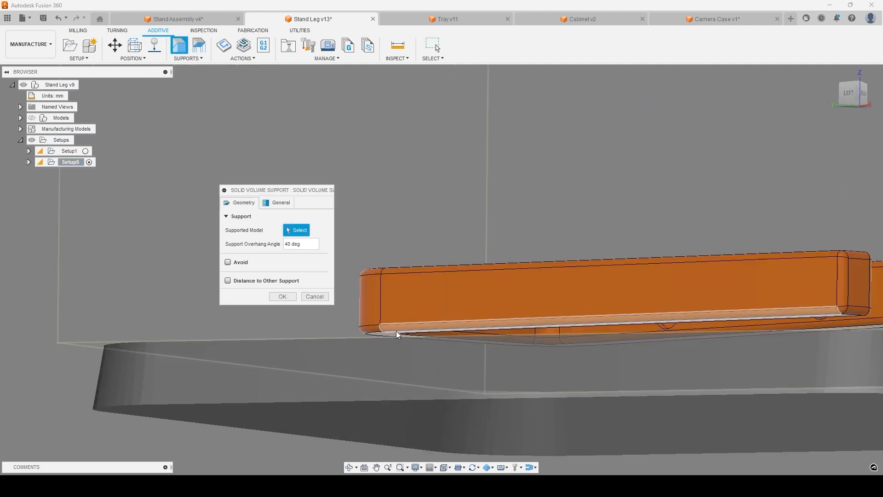
pyautogui.scroll(4, 395, 331)
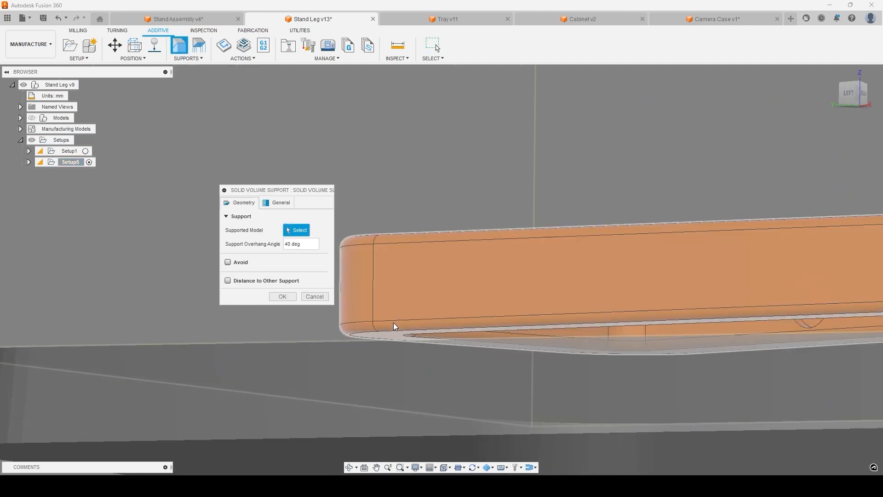
pyautogui.click(393, 322)
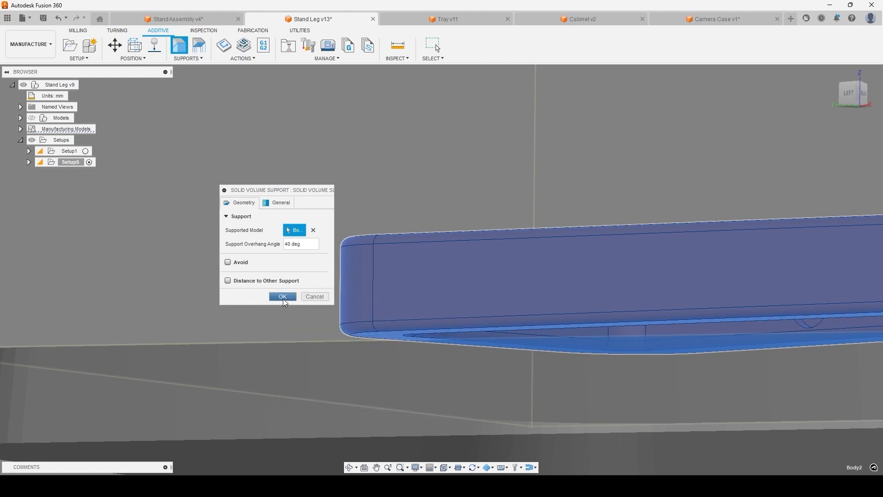
pyautogui.click(280, 204)
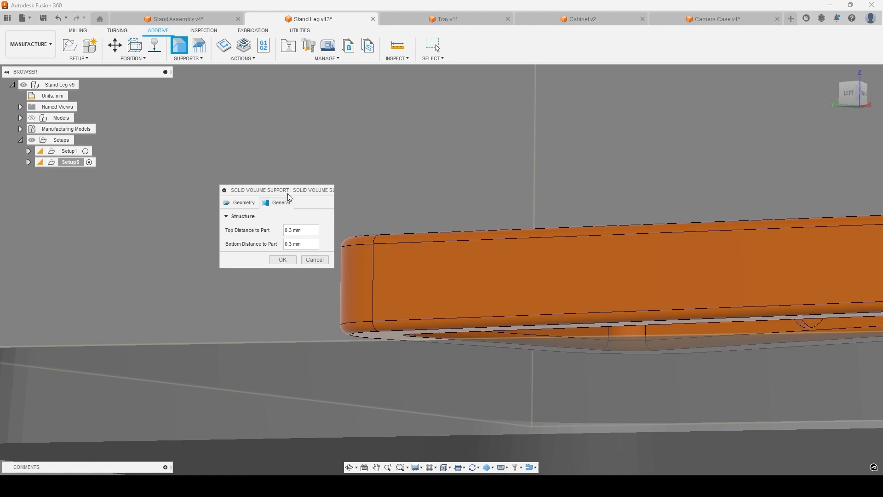
pyautogui.click(282, 261)
pyautogui.scroll(-3, 230, 226)
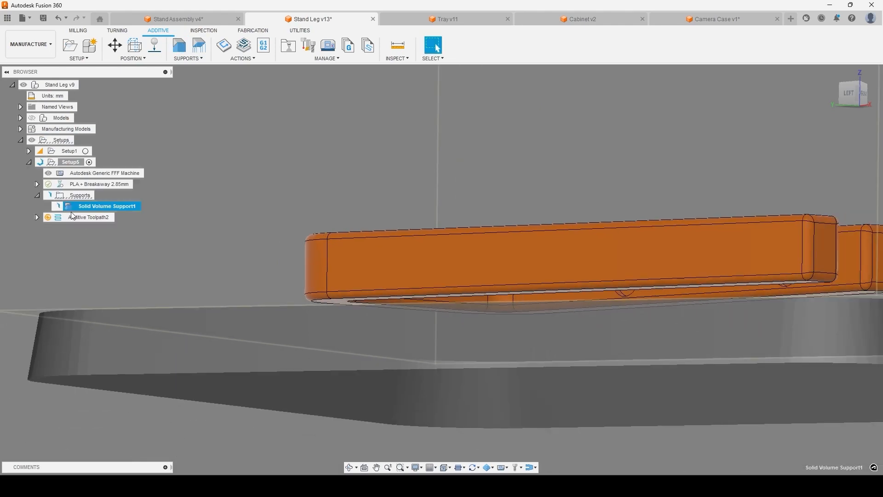
# Step: Check the support beneath the leg and in its holes, and generate the new setup's additive toolpath
pyautogui.keyDown('shift'); pyautogui.moveTo(259, 229); pyautogui.dragTo(251, 237, button='middle'); pyautogui.keyUp('shift')
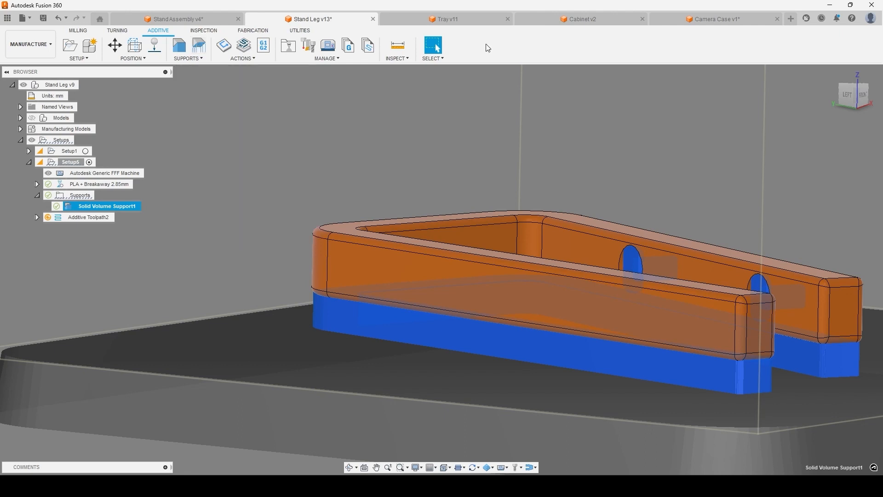
pyautogui.keyDown('shift'); pyautogui.moveTo(505, 219); pyautogui.dragTo(470, 224, button='middle'); pyautogui.keyUp('shift')
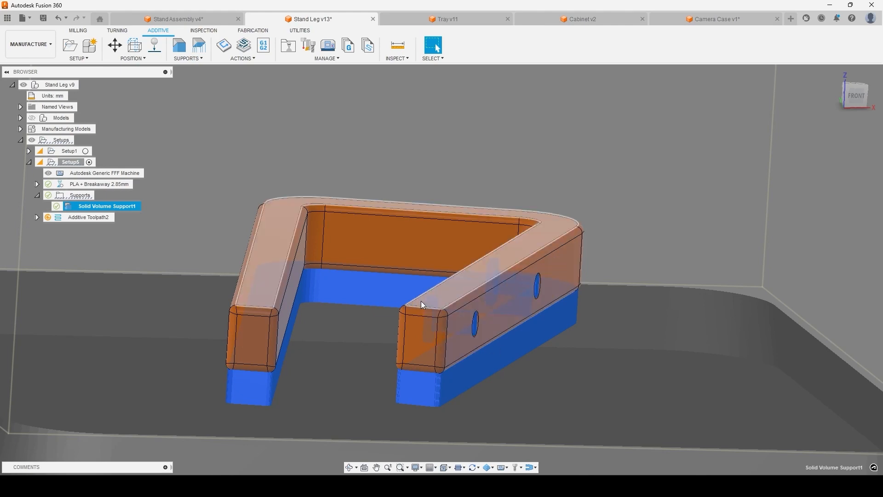
pyautogui.keyDown('shift'); pyautogui.moveTo(428, 297); pyautogui.dragTo(457, 300, button='middle'); pyautogui.keyUp('shift')
pyautogui.scroll(-5, 412, 209)
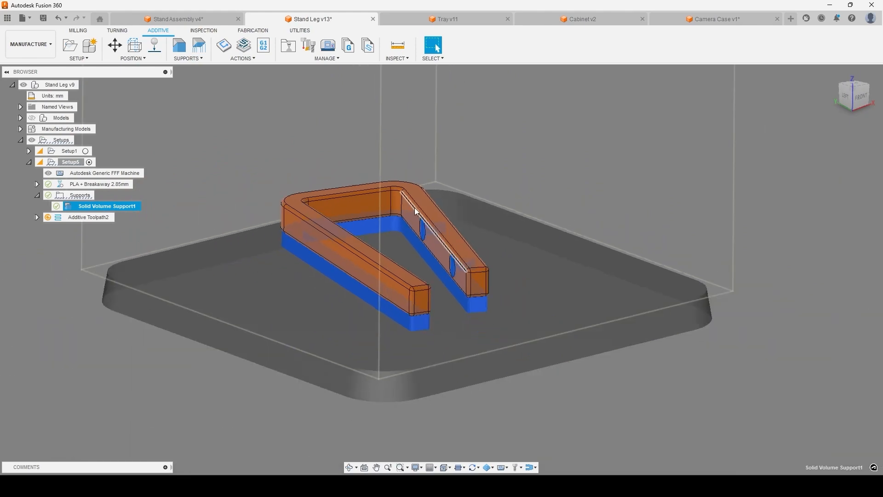
pyautogui.keyDown('shift'); pyautogui.moveTo(423, 257); pyautogui.dragTo(437, 265, button='middle'); pyautogui.keyUp('shift')
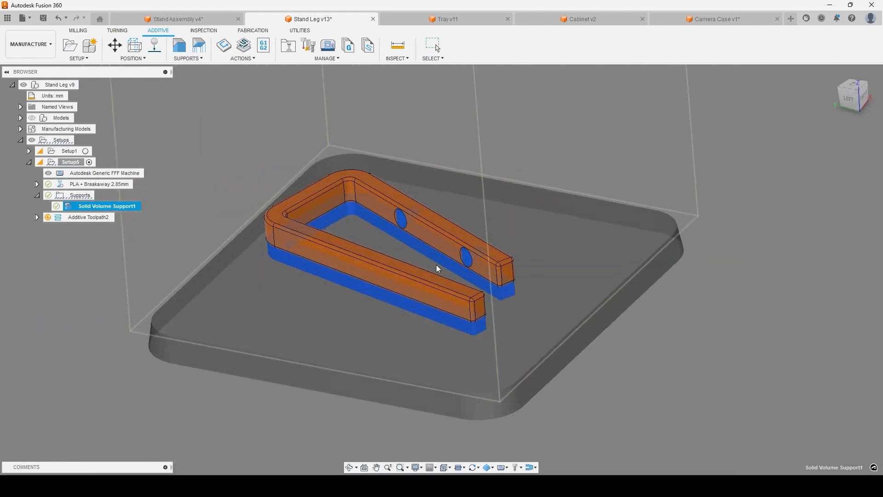
pyautogui.scroll(2, 329, 166)
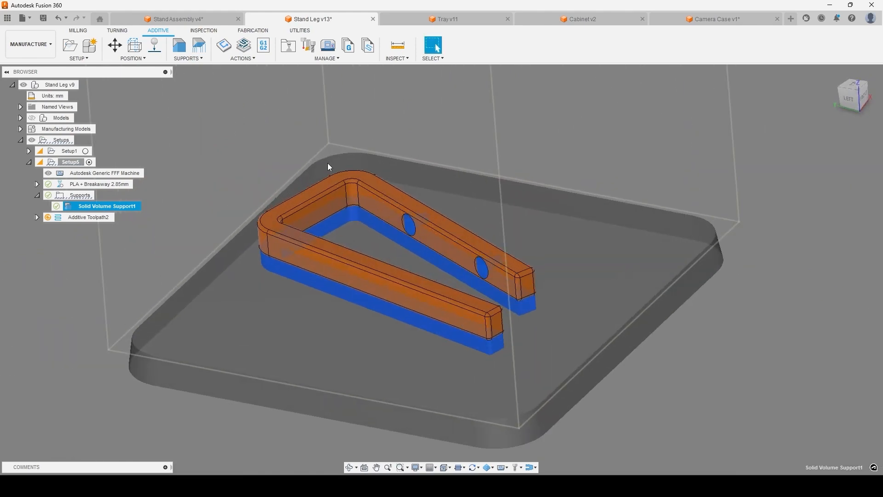
pyautogui.rightClick(84, 221)
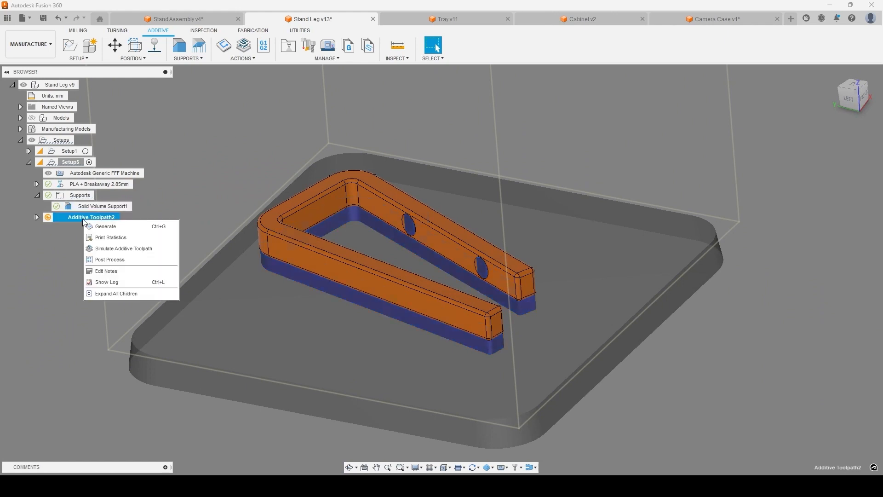
pyautogui.click(109, 227)
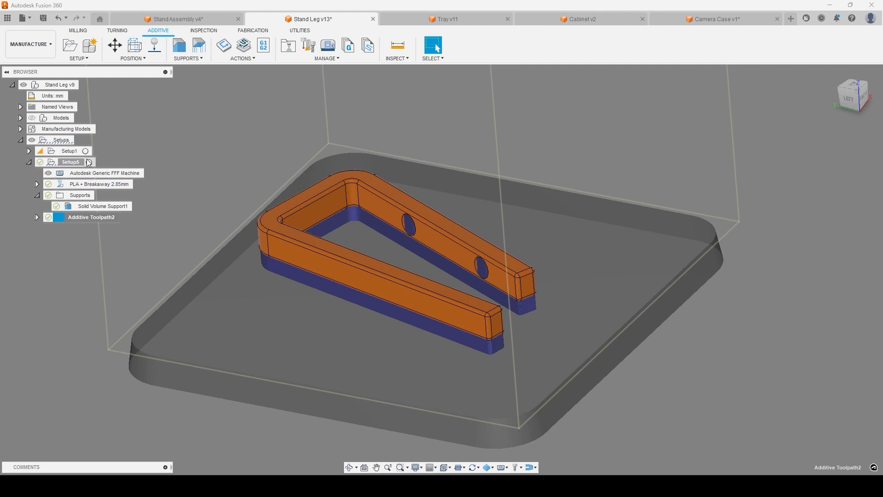
# Step: Simulate the generated additive toolpath and advance through the support layers to the 10.55 mm height
pyautogui.click(95, 217)
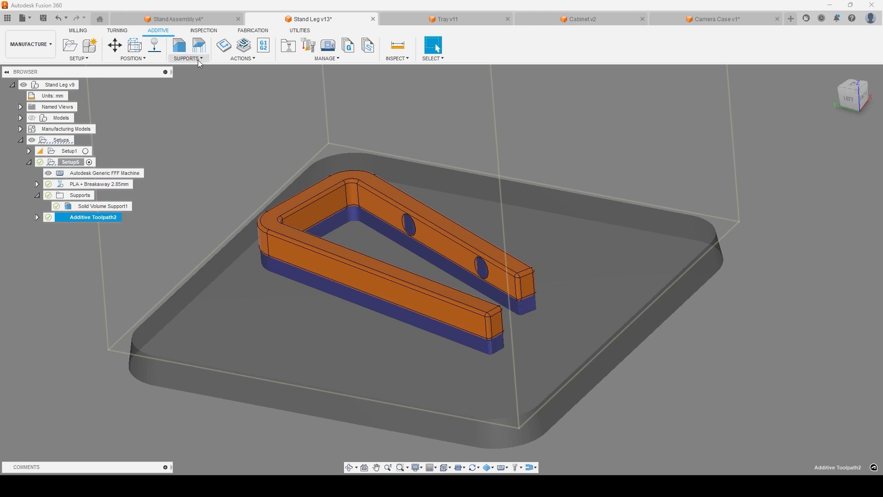
pyautogui.click(244, 46)
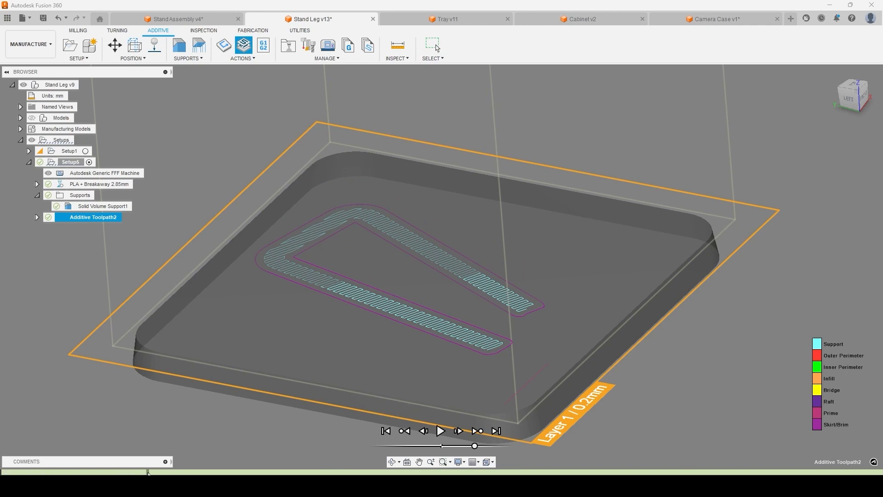
pyautogui.click(204, 473)
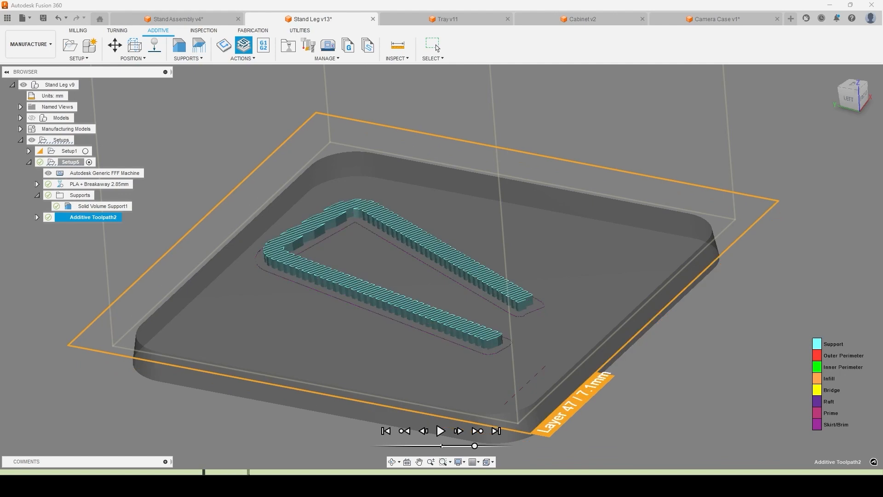
pyautogui.click(248, 472)
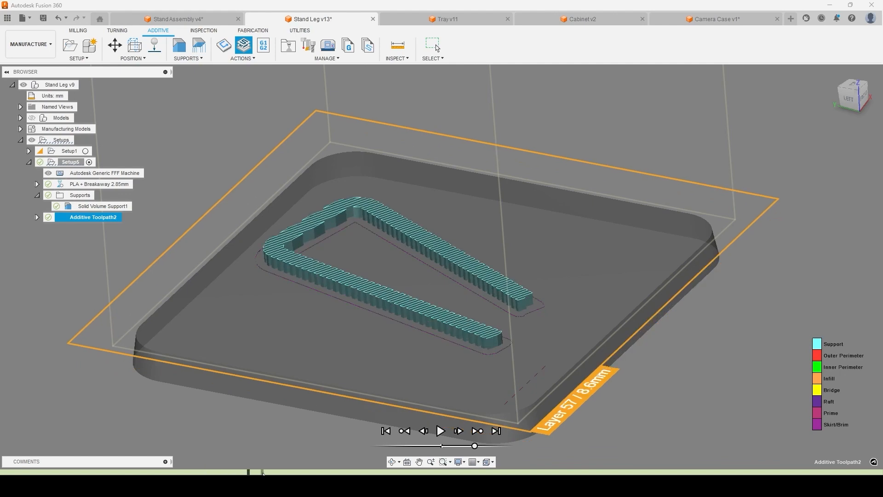
pyautogui.click(306, 473)
# Step: Examine the infill and perimeter paths at the end of the near leg arm across successively higher layers
pyautogui.scroll(5, 478, 343)
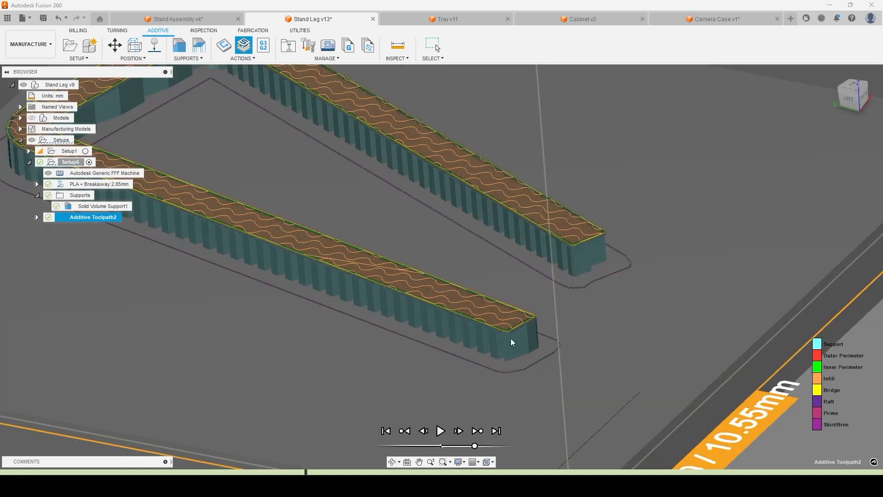
pyautogui.scroll(5, 506, 339)
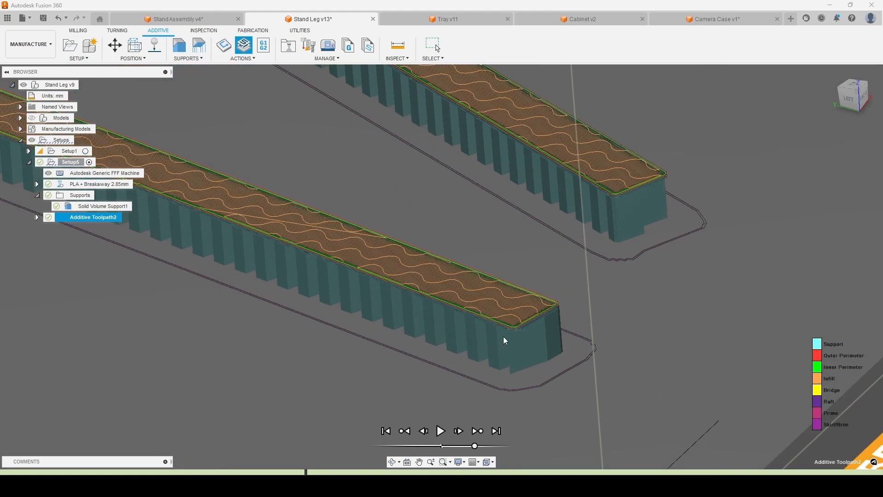
pyautogui.scroll(5, 505, 321)
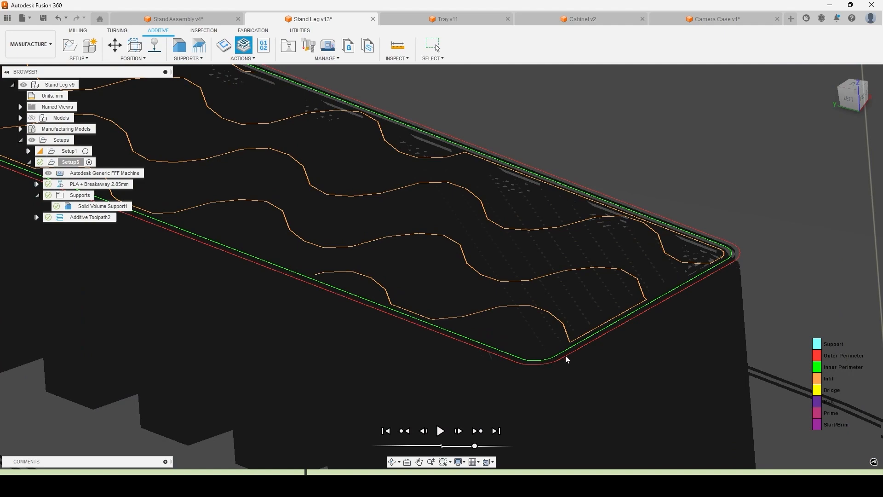
pyautogui.click(328, 472)
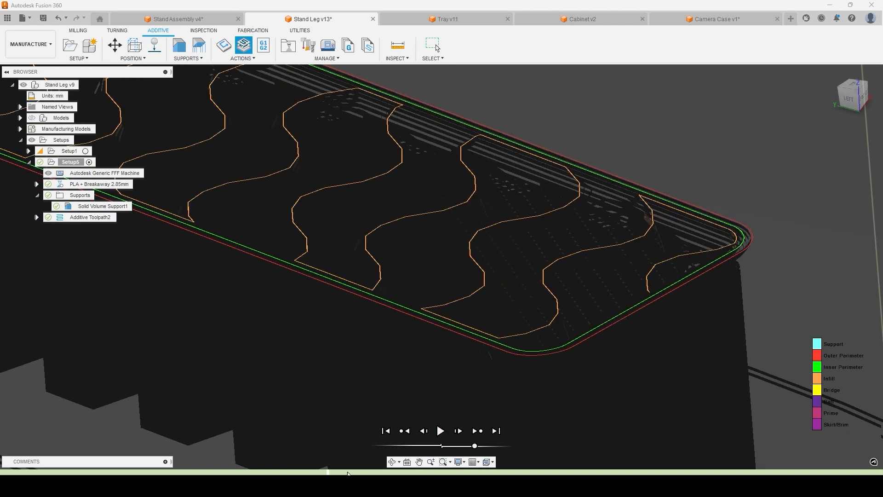
pyautogui.click(372, 472)
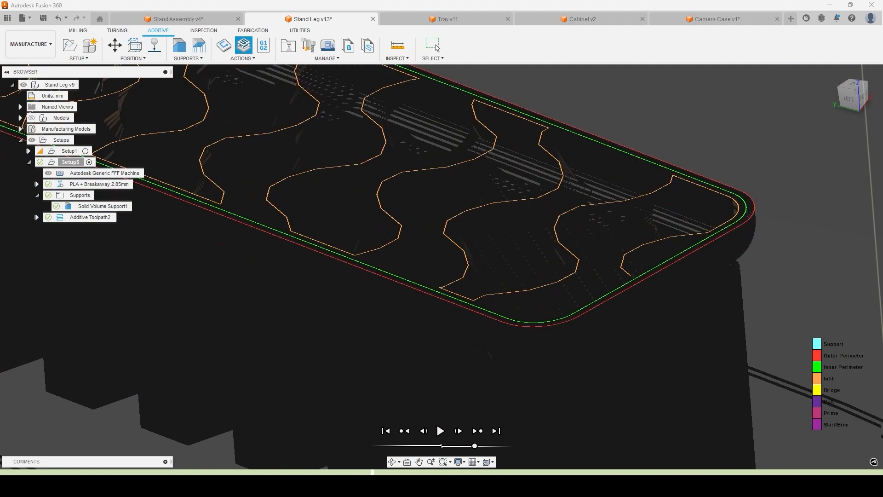
# Step: Advance the toolpath simulation to layer 120 at 18.05 mm and inspect the printed leg and its supports
pyautogui.click(526, 472)
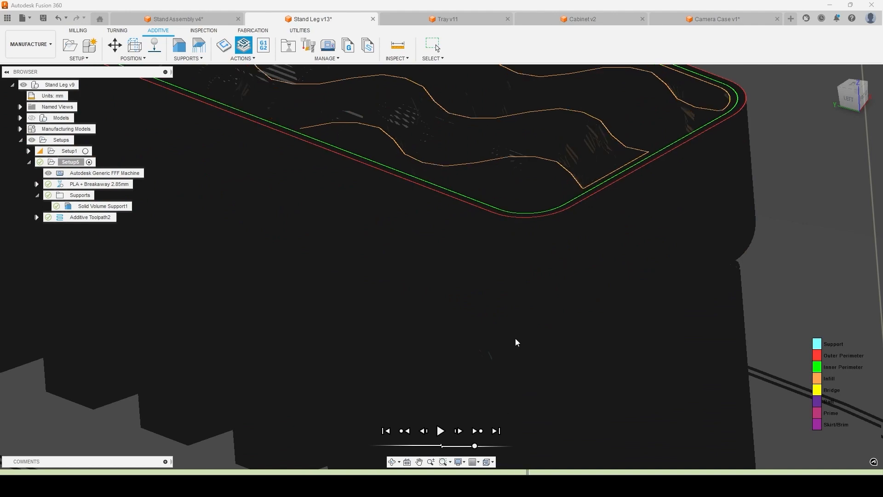
pyautogui.scroll(-6, 554, 240)
pyautogui.scroll(-6, 461, 218)
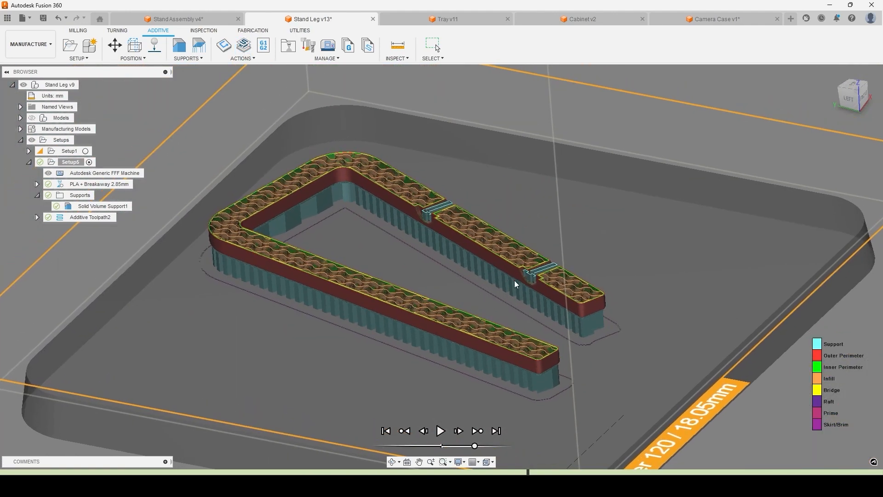
pyautogui.scroll(4, 517, 282)
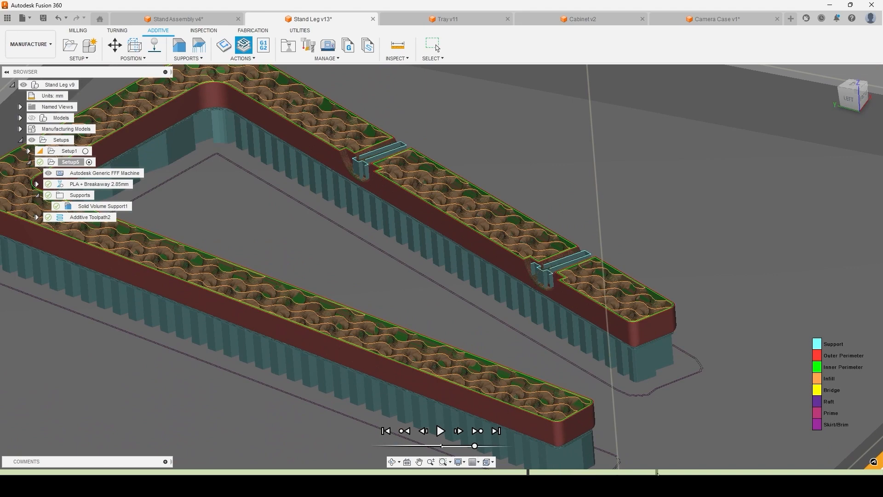
# Step: Advance the simulation through the layers that close the support-filled holes to layer 200 at 30.05 mm, and inspect the whole leg
pyautogui.click(674, 472)
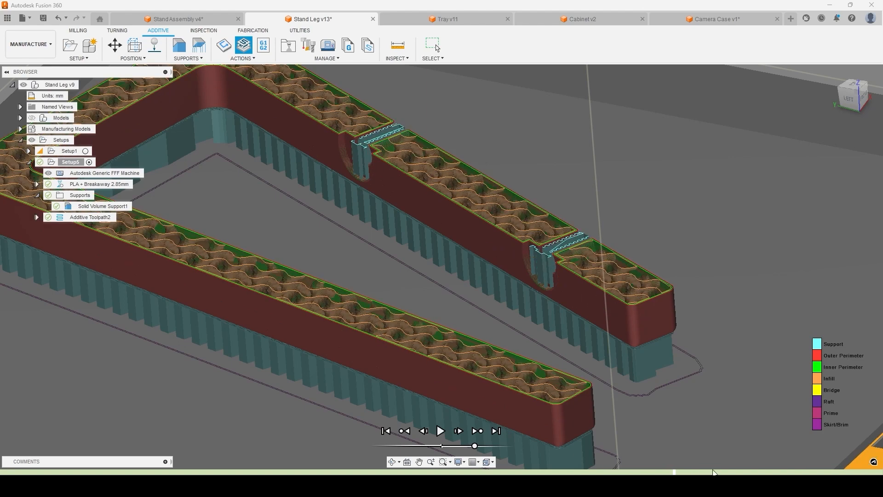
pyautogui.click(715, 471)
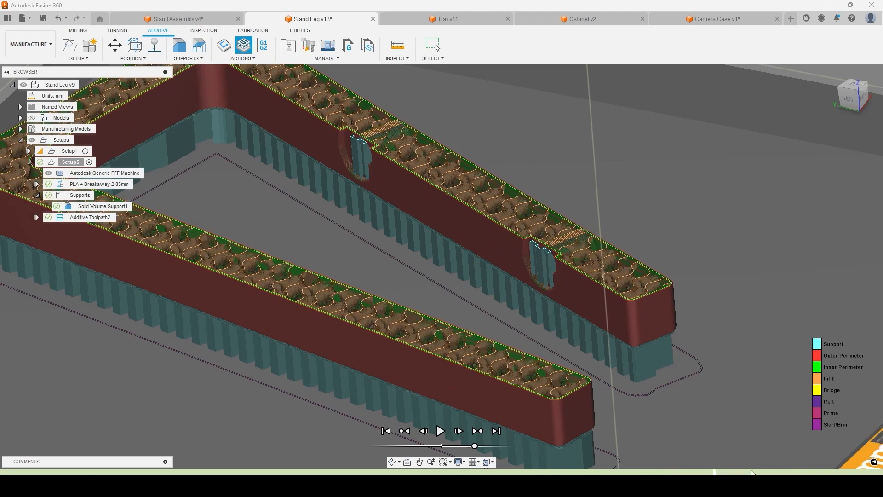
pyautogui.click(756, 472)
pyautogui.scroll(-5, 348, 229)
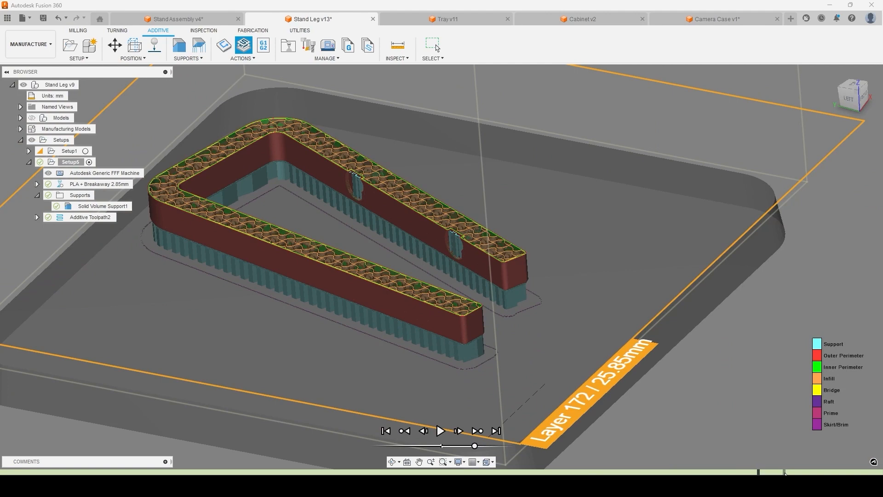
pyautogui.moveTo(785, 474); pyautogui.dragTo(882, 474)
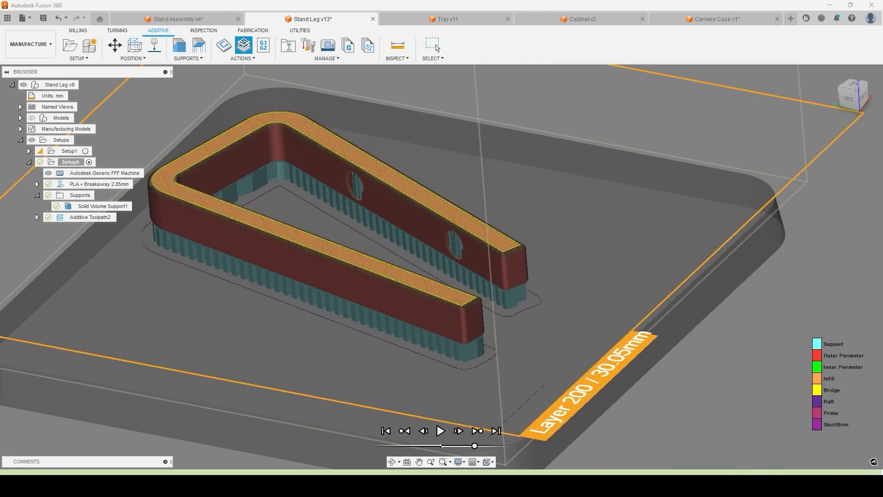
pyautogui.moveTo(301, 212); pyautogui.dragTo(404, 213, button='middle')
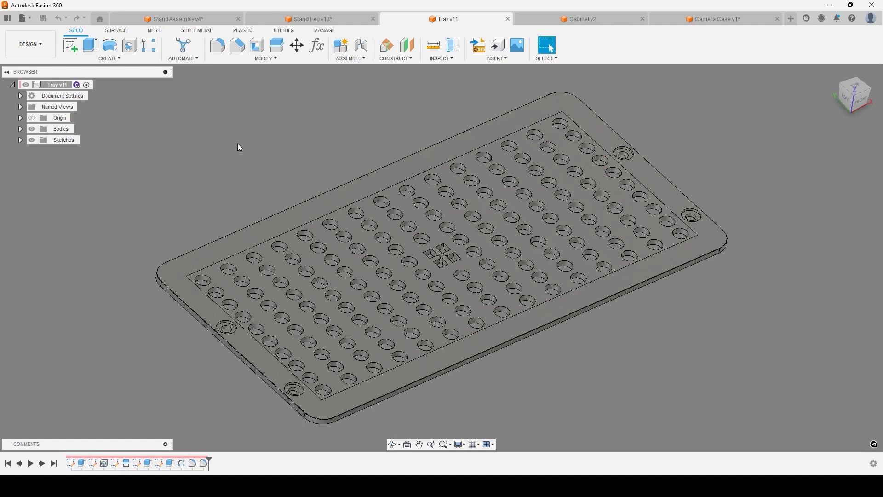
# Step: Switch the Tray design to the Manufacture workspace and start a new milling setup
pyautogui.click(40, 49)
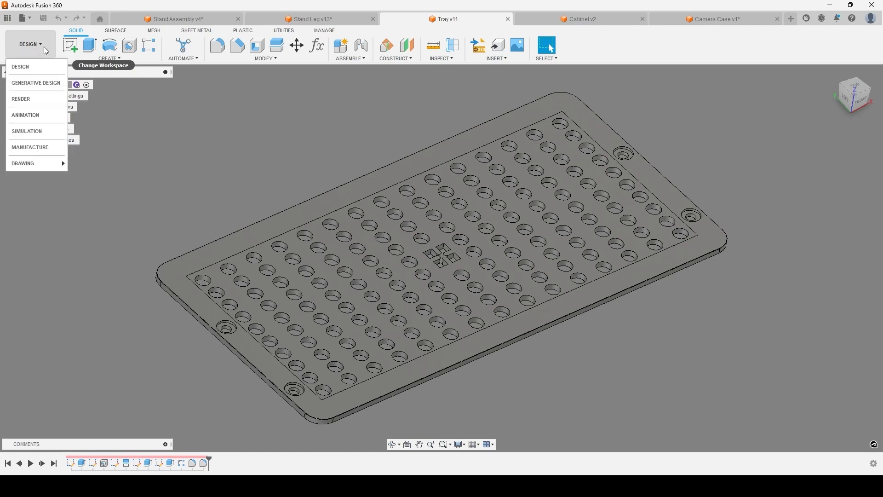
pyautogui.click(41, 147)
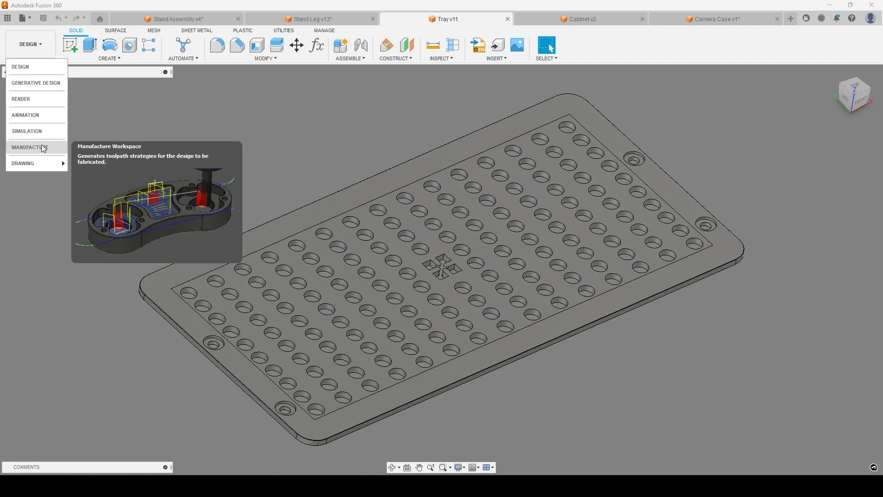
pyautogui.click(241, 122)
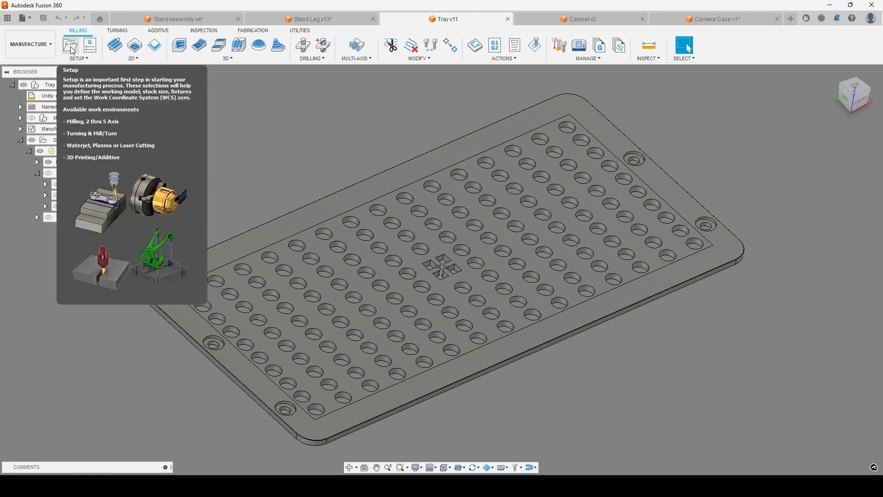
pyautogui.click(71, 48)
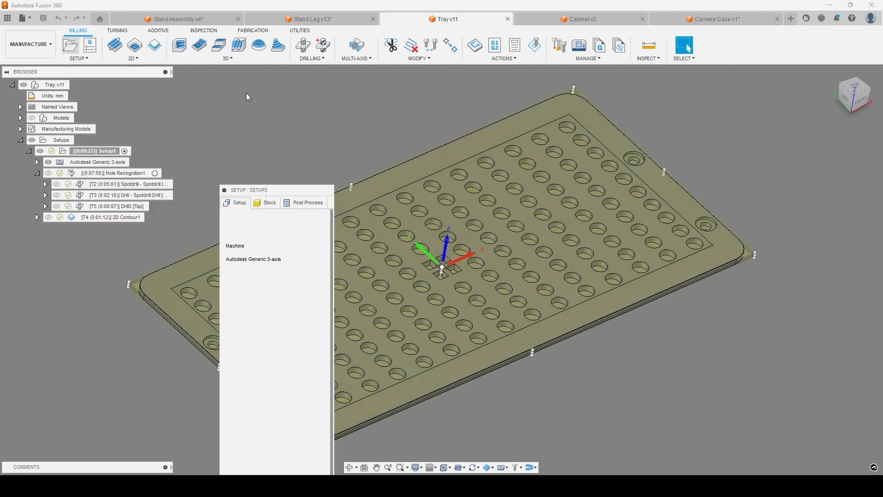
pyautogui.moveTo(283, 191); pyautogui.dragTo(267, 82)
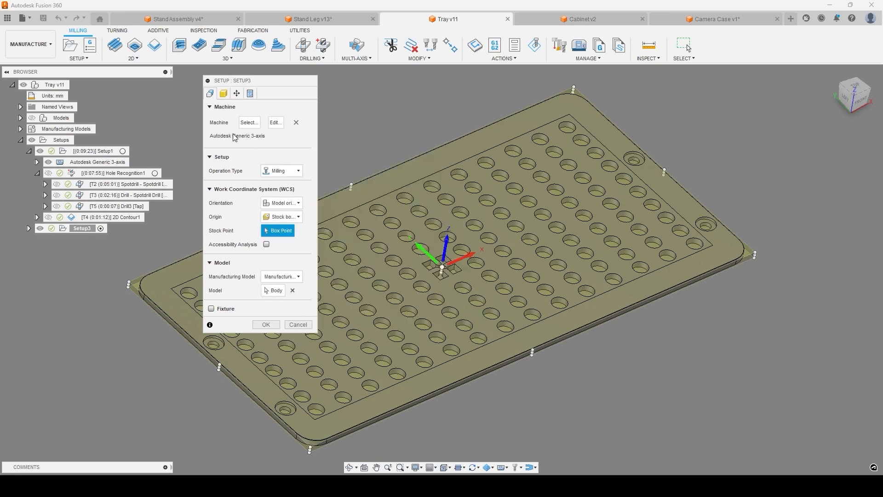
# Step: Open the machine library for the setup and browse the Fusion 360 library's machines with milling capability
pyautogui.click(248, 124)
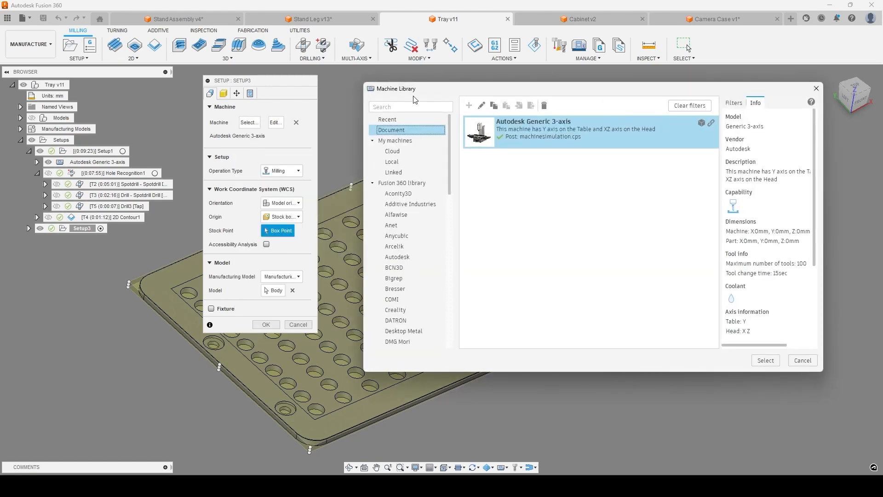
pyautogui.moveTo(421, 94); pyautogui.dragTo(397, 77)
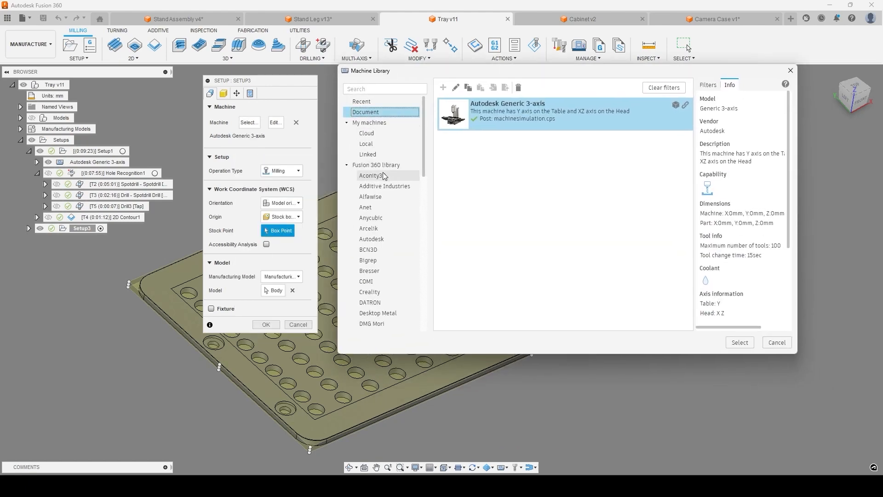
pyautogui.click(353, 166)
pyautogui.click(354, 166)
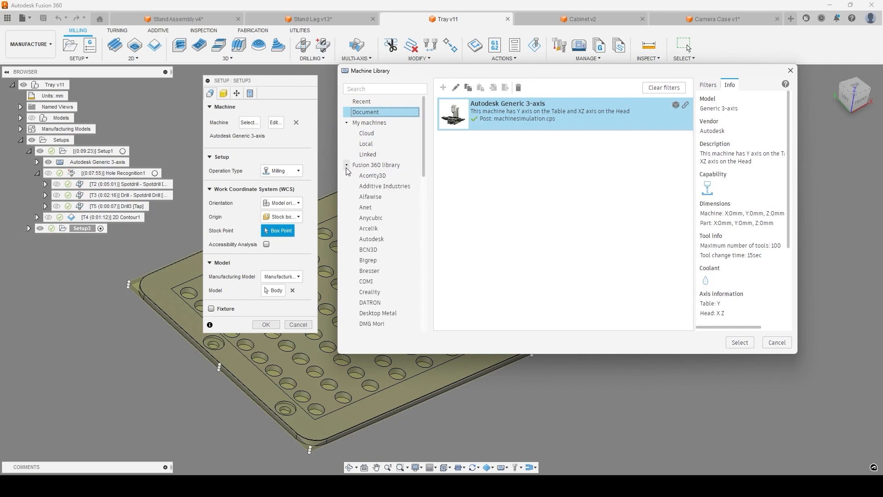
pyautogui.click(373, 166)
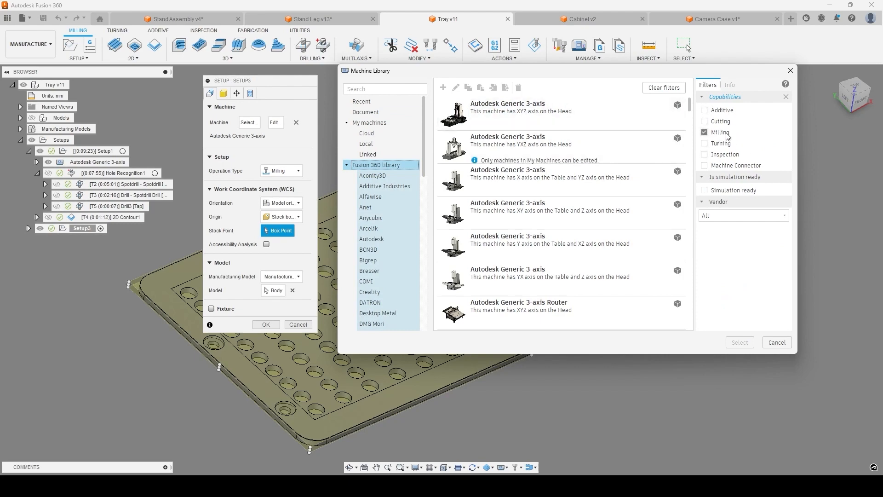
pyautogui.scroll(-20, 512, 165)
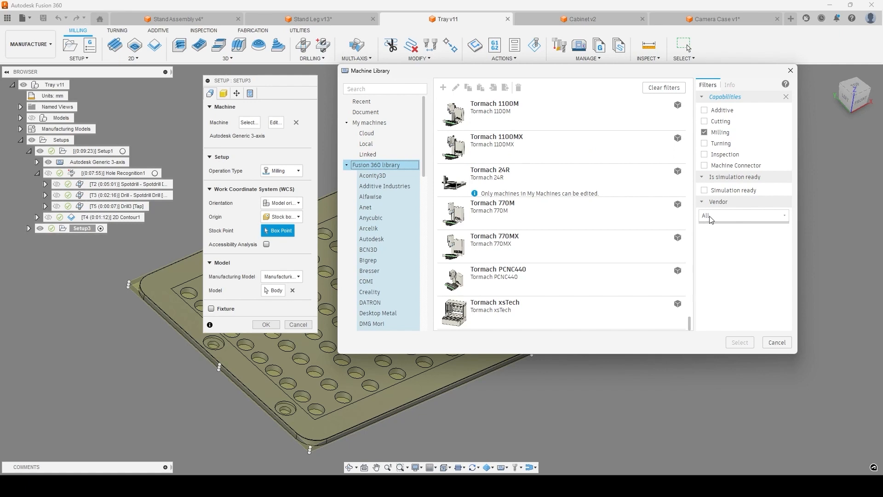
# Step: Look through the vendors available for filtering machines, and close the machine library without changing the machine
pyautogui.click(711, 217)
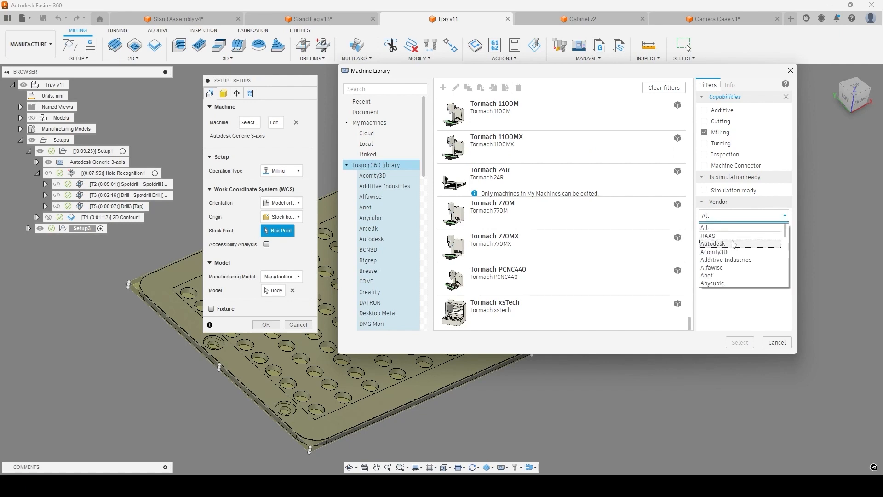
pyautogui.scroll(-5, 732, 244)
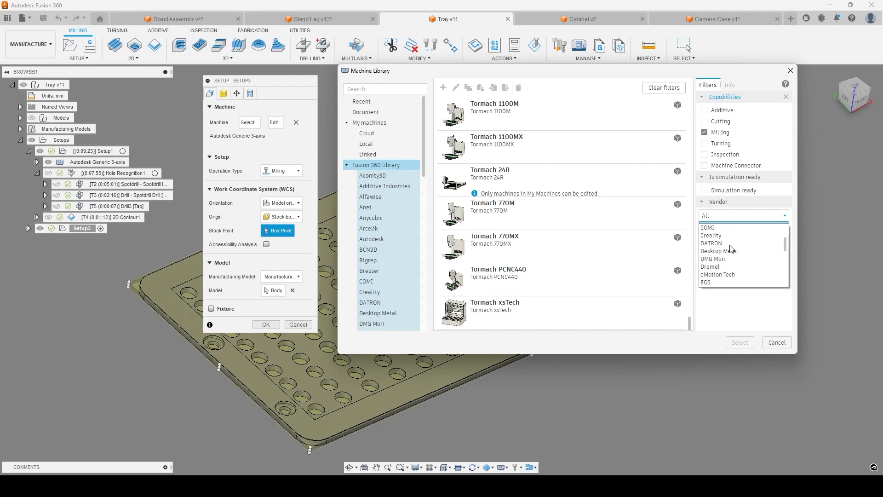
pyautogui.scroll(-6, 732, 248)
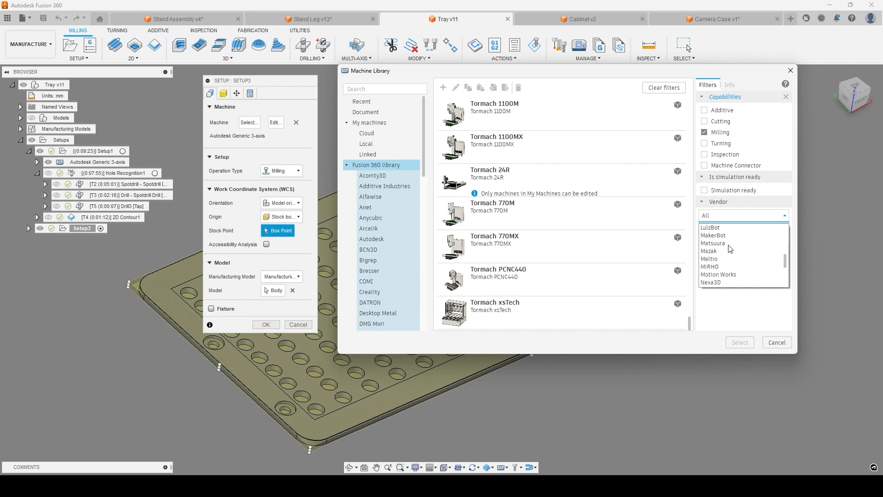
pyautogui.scroll(-4, 730, 248)
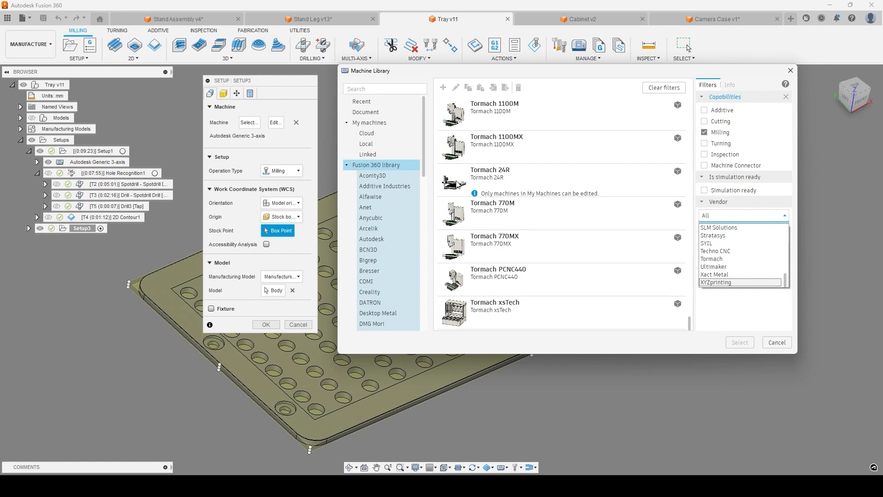
pyautogui.click(791, 72)
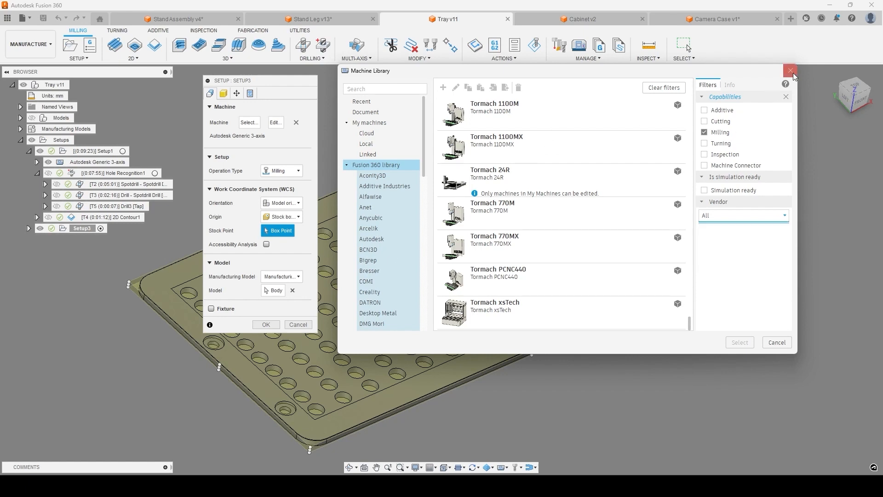
pyautogui.click(790, 71)
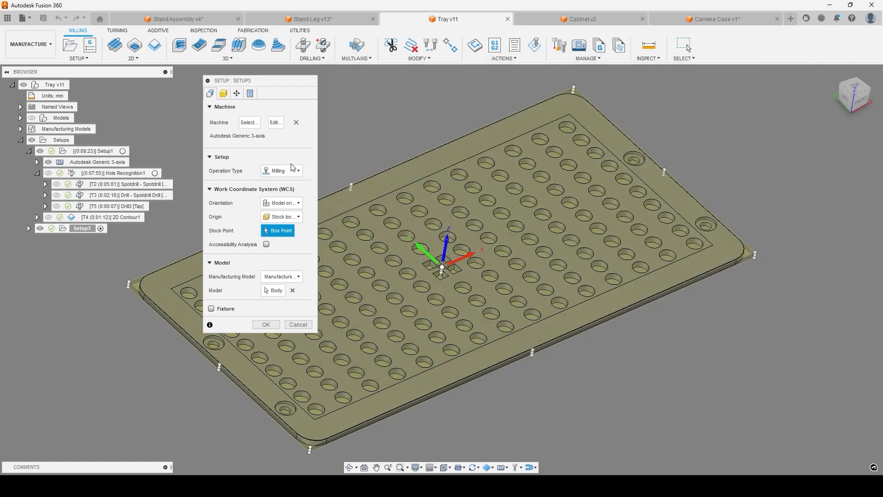
# Step: Set the setup's stock mode to Relative size box and review its offset and rounding values
pyautogui.moveTo(508, 278); pyautogui.dragTo(614, 242, button='middle')
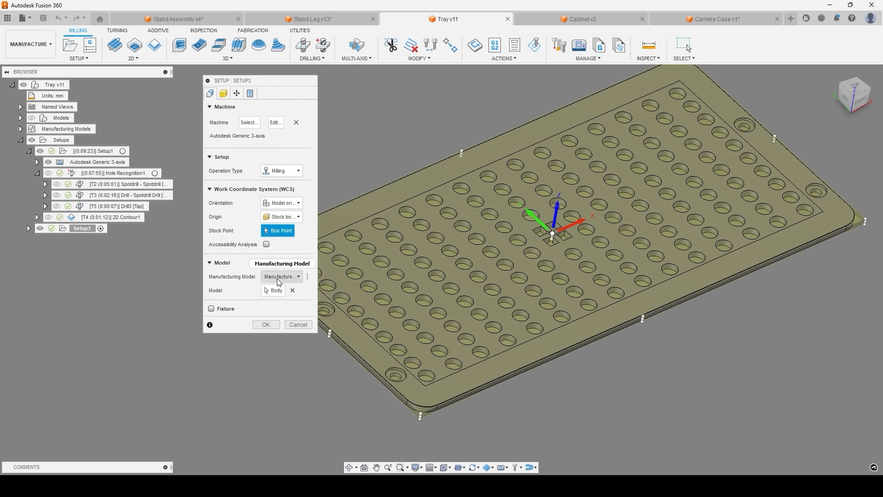
pyautogui.moveTo(282, 283)
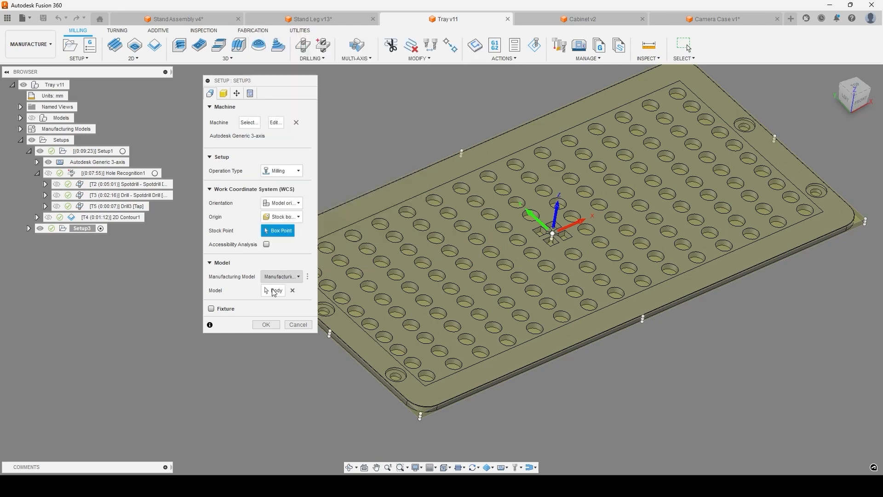
pyautogui.click(224, 93)
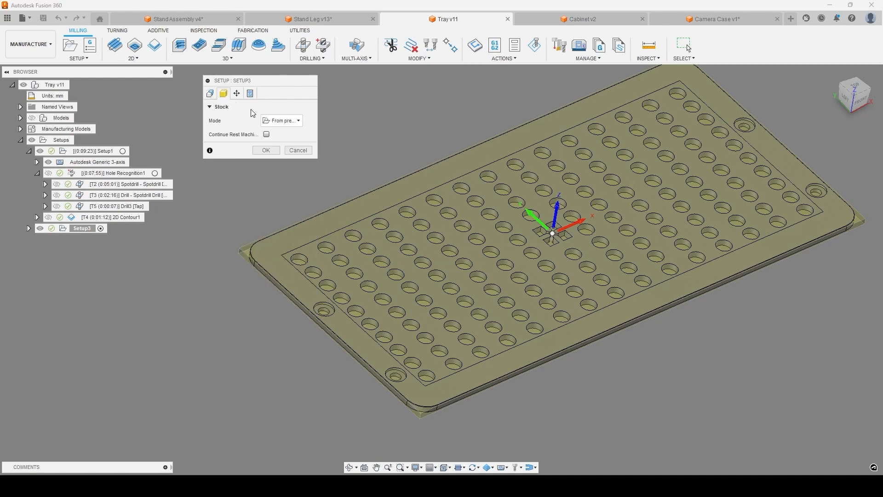
pyautogui.click(282, 120)
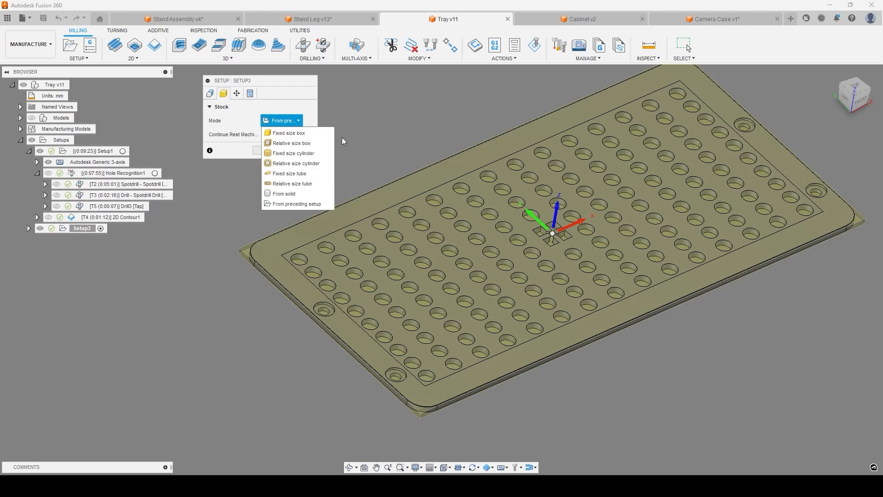
pyautogui.click(305, 146)
pyautogui.moveTo(274, 83); pyautogui.dragTo(303, 134)
pyautogui.moveTo(318, 203); pyautogui.dragTo(268, 219)
pyautogui.moveTo(326, 230); pyautogui.dragTo(280, 244)
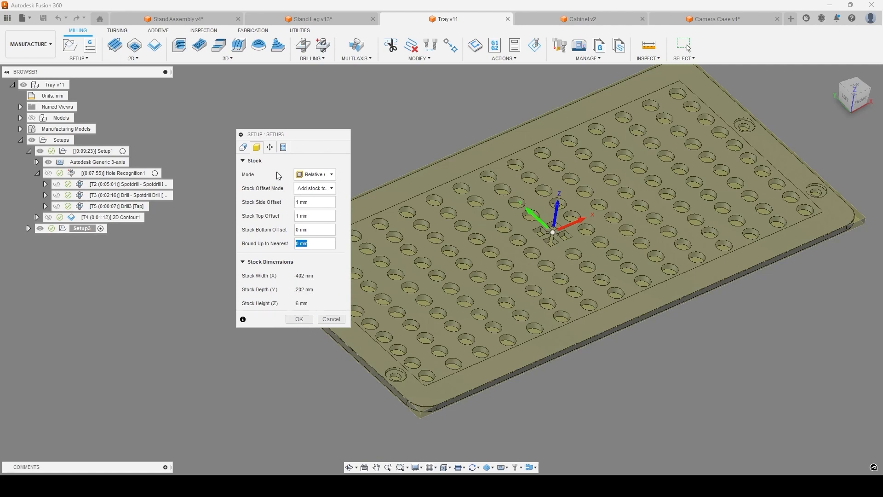
# Step: Open the setup's part position settings and examine where the tray sits on the machine table
pyautogui.moveTo(276, 168)
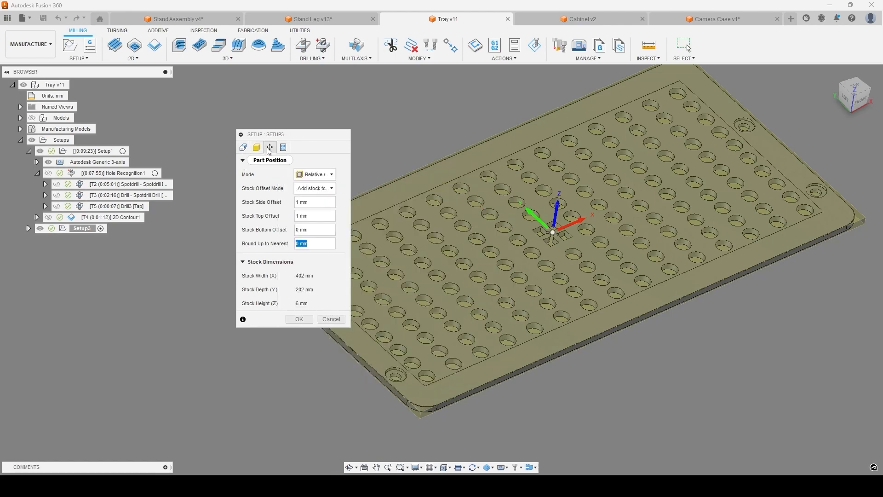
pyautogui.click(269, 147)
pyautogui.scroll(-3, 478, 239)
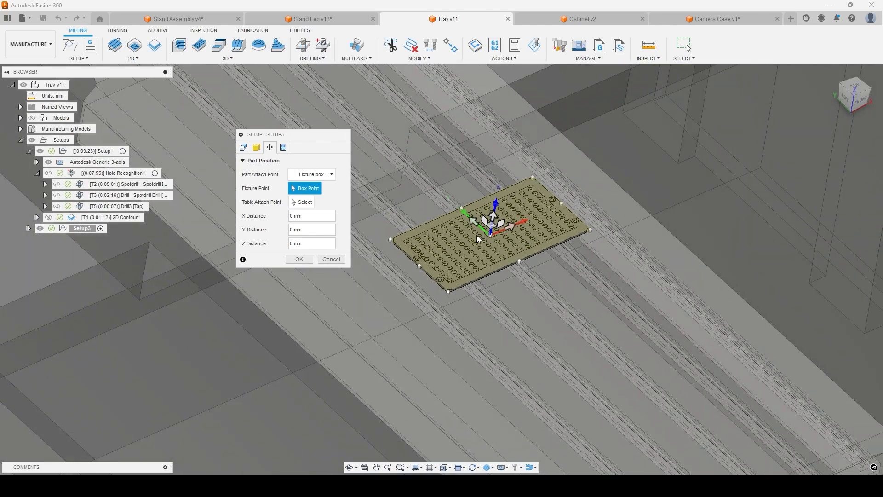
pyautogui.scroll(-5, 479, 239)
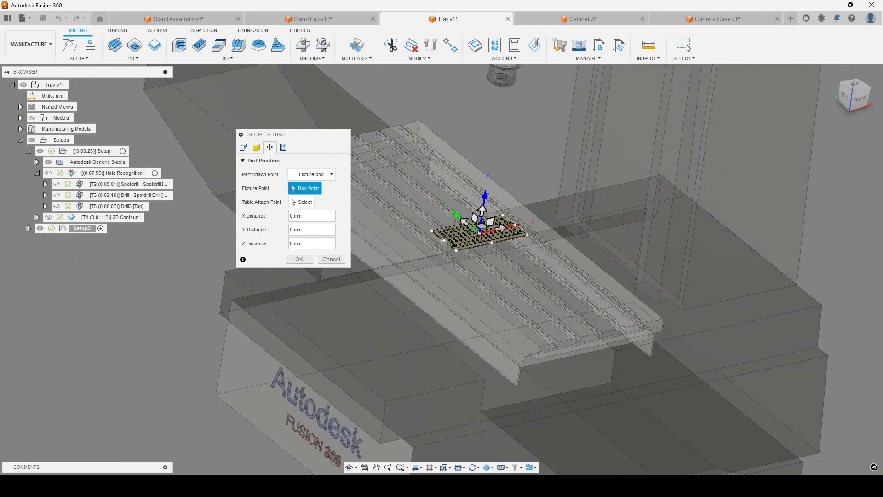
pyautogui.keyDown('shift'); pyautogui.moveTo(450, 247); pyautogui.dragTo(427, 223, button='middle'); pyautogui.keyUp('shift')
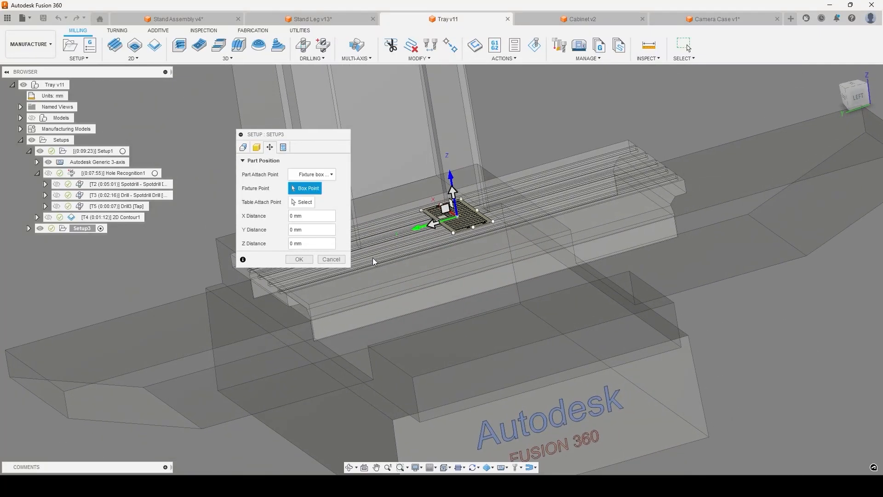
pyautogui.moveTo(373, 261); pyautogui.dragTo(497, 259, button='middle')
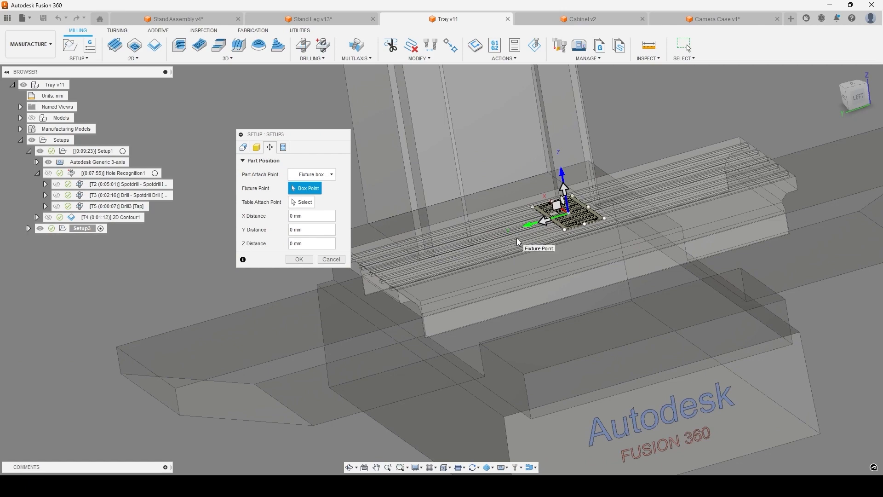
pyautogui.scroll(2, 575, 225)
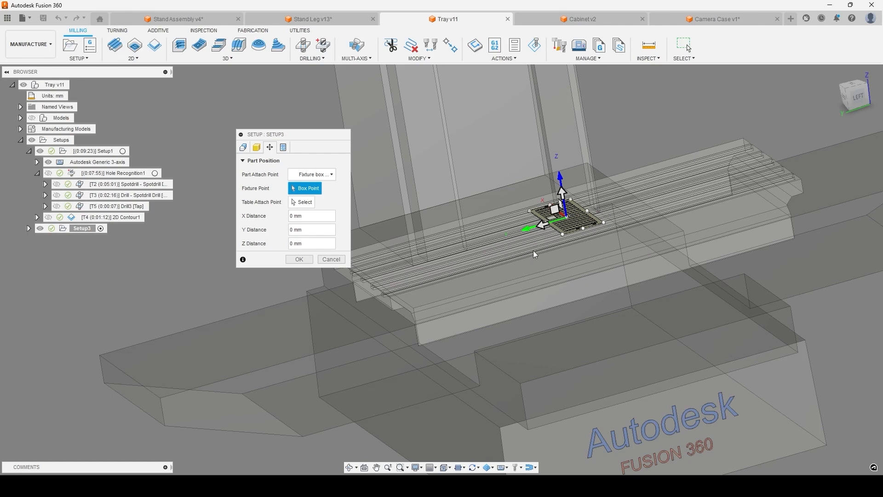
# Step: Check the tray's placement and fixture points on the machine table, and accept the milling setup
pyautogui.keyDown('shift'); pyautogui.moveTo(532, 252); pyautogui.dragTo(587, 269, button='middle'); pyautogui.keyUp('shift')
pyautogui.scroll(-4, 529, 256)
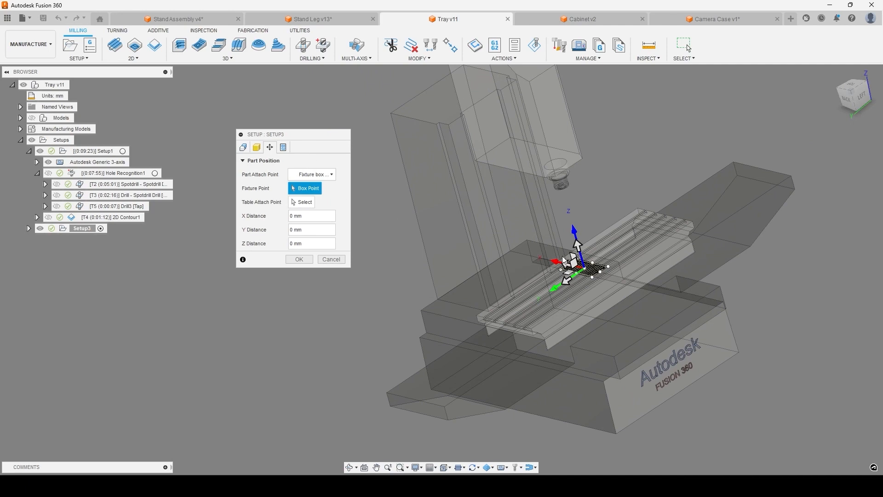
pyautogui.moveTo(567, 281)
pyautogui.mouseDown()
pyautogui.moveTo(538, 299)
pyautogui.moveTo(621, 255)
pyautogui.moveTo(569, 285)
pyautogui.mouseUp()
pyautogui.scroll(5, 575, 287)
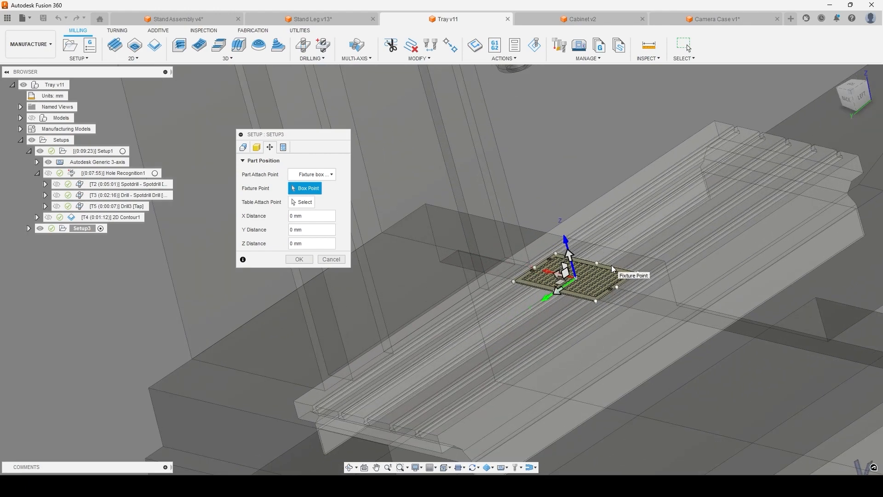
pyautogui.click(306, 263)
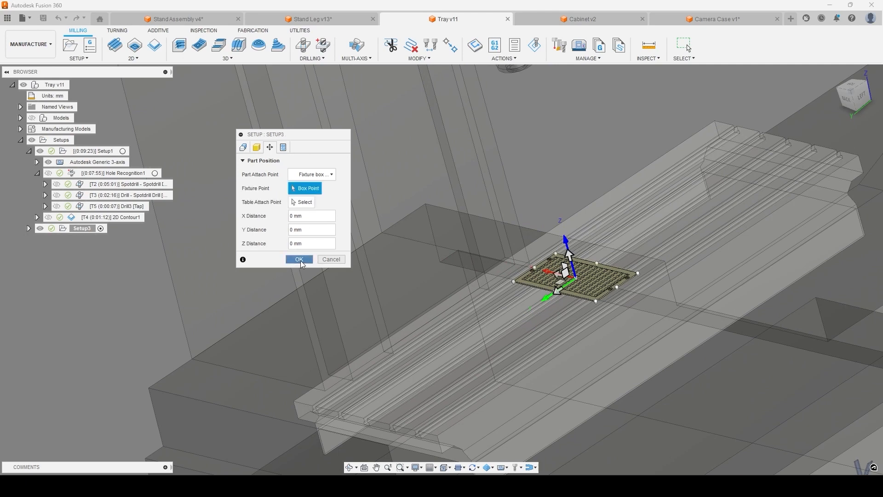
pyautogui.click(299, 261)
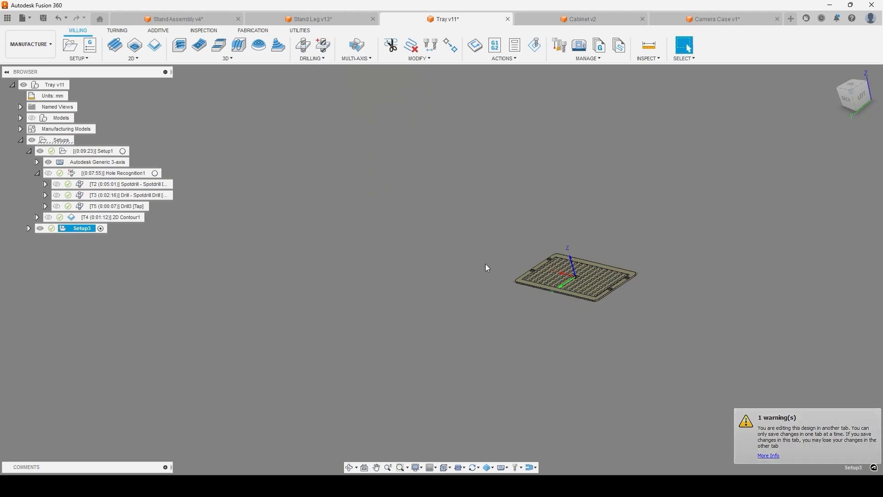
# Step: Start a 2D Contour operation for the tray in Setup3 and move its settings dialog clear of the model
pyautogui.scroll(8, 561, 261)
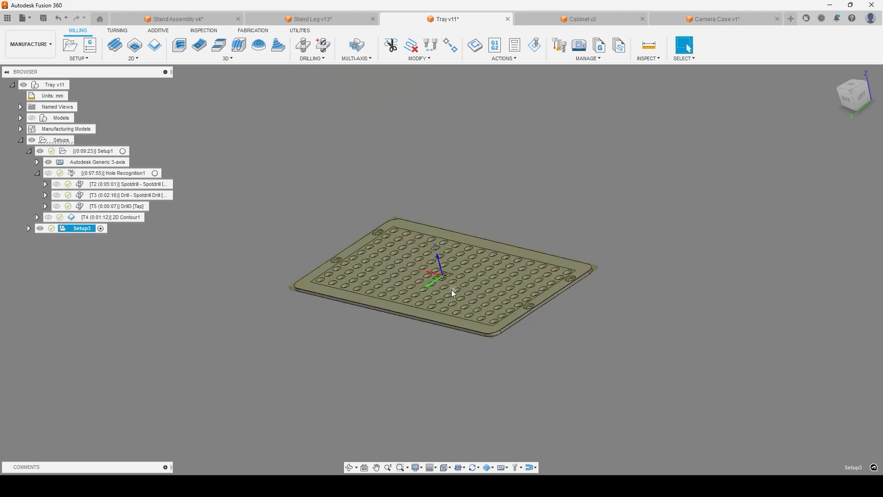
pyautogui.keyDown('shift'); pyautogui.moveTo(461, 302); pyautogui.dragTo(509, 309, button='middle'); pyautogui.keyUp('shift')
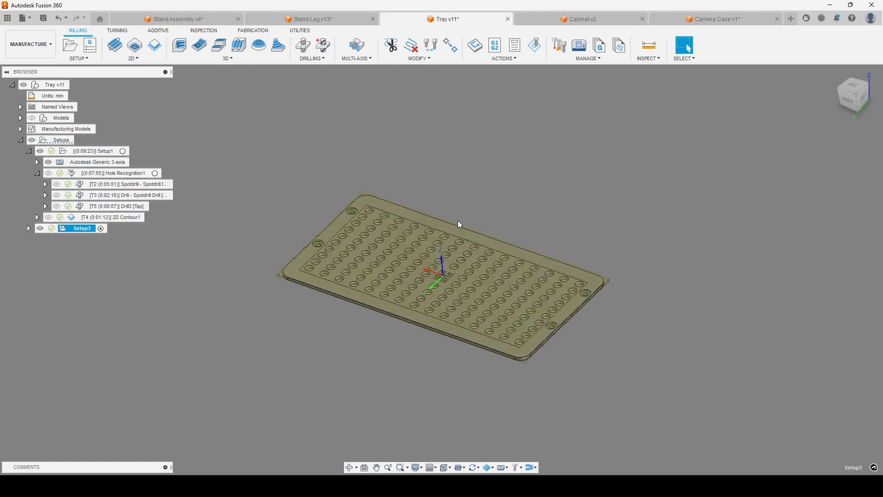
pyautogui.scroll(2, 336, 321)
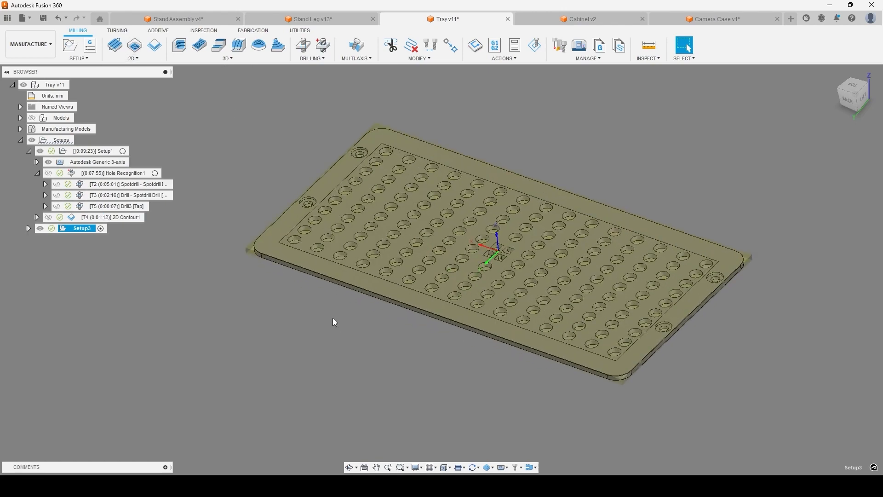
pyautogui.scroll(2, 316, 324)
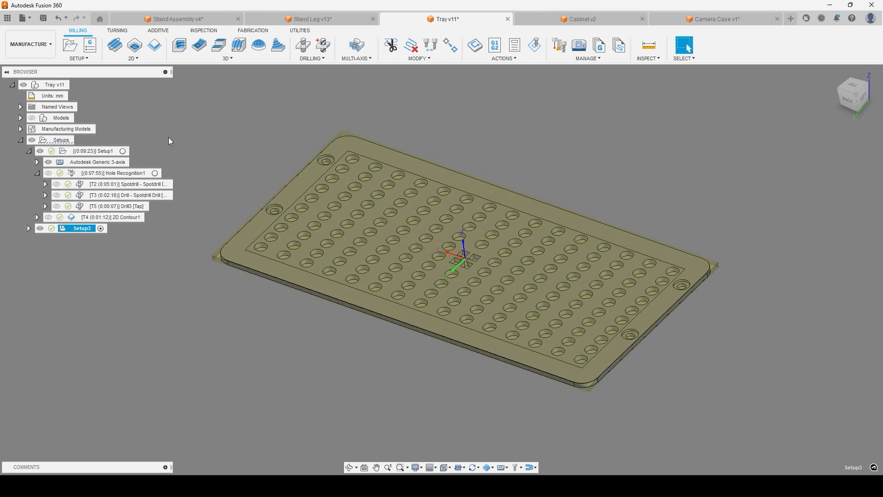
pyautogui.click(155, 46)
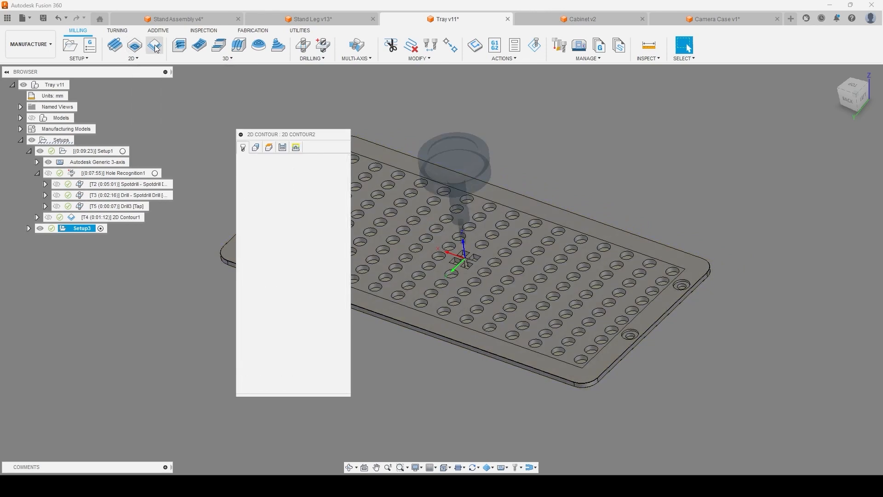
pyautogui.moveTo(298, 137); pyautogui.dragTo(746, 105)
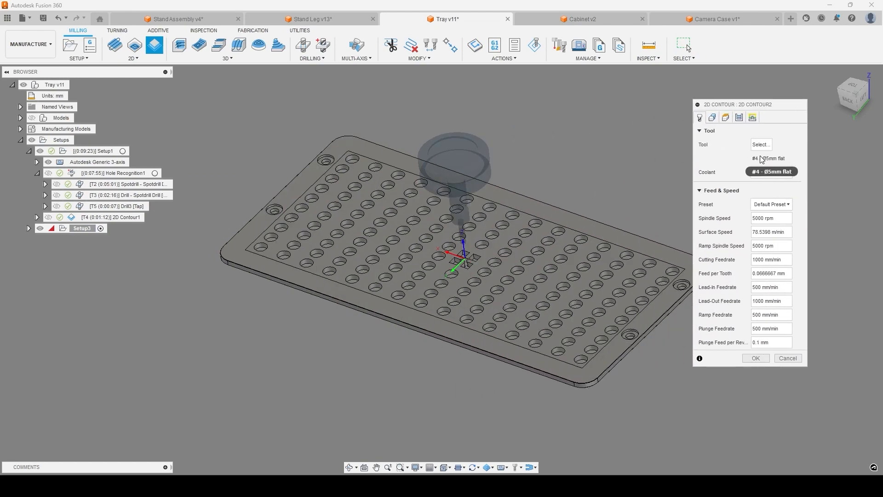
# Step: Browse the document, local and Fusion 360 tool libraries for the contour operation, and close them keeping the 5 mm flat end mill
pyautogui.scroll(3, 456, 234)
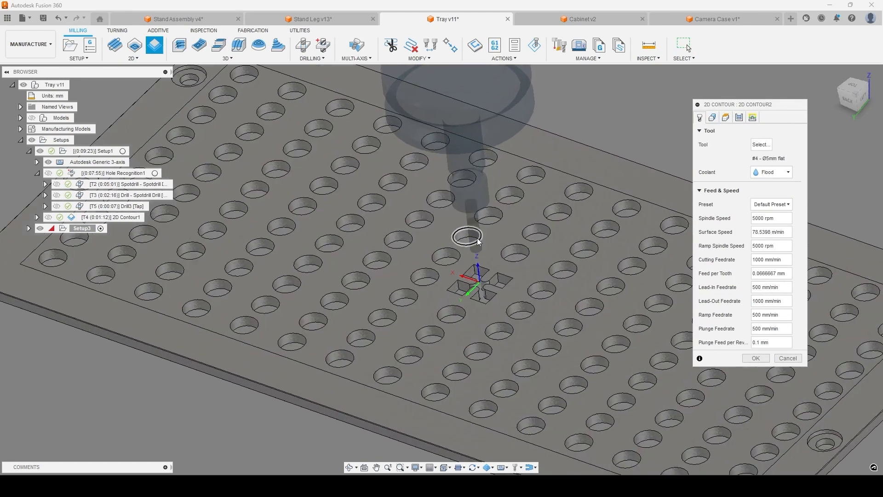
pyautogui.scroll(2, 483, 162)
pyautogui.scroll(-5, 483, 162)
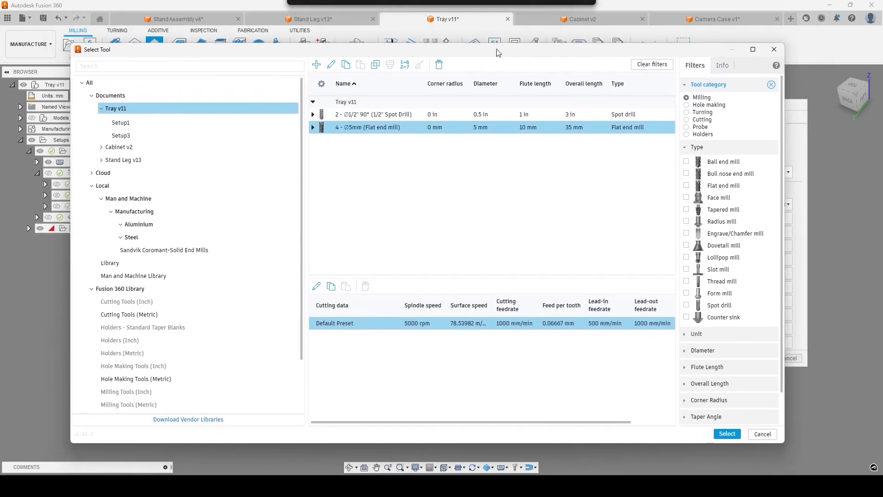
pyautogui.moveTo(497, 52); pyautogui.dragTo(503, 45)
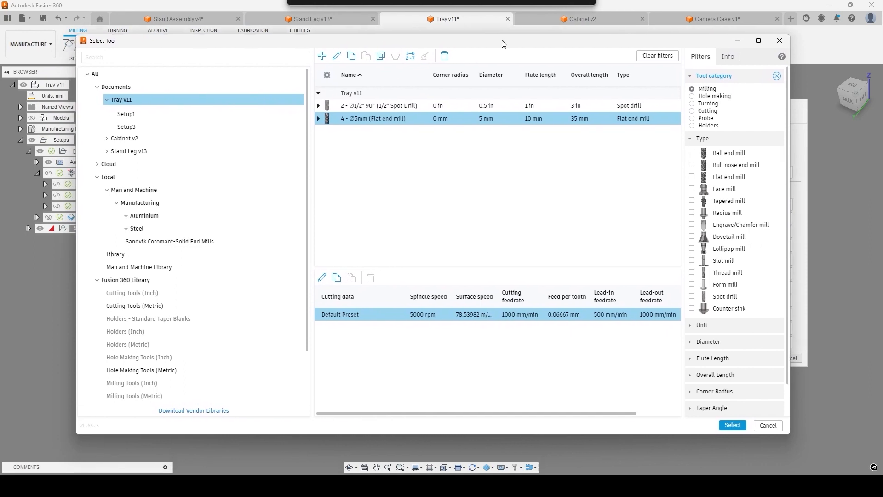
pyautogui.scroll(-2, 119, 299)
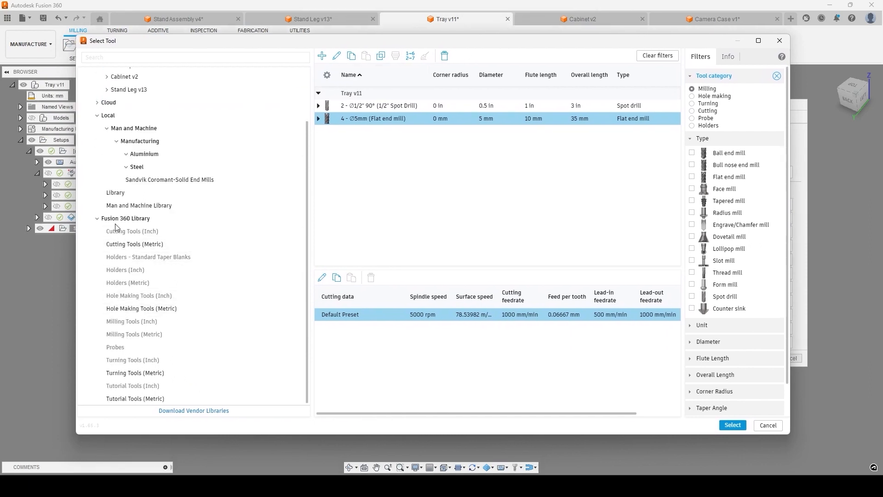
pyautogui.scroll(2, 142, 251)
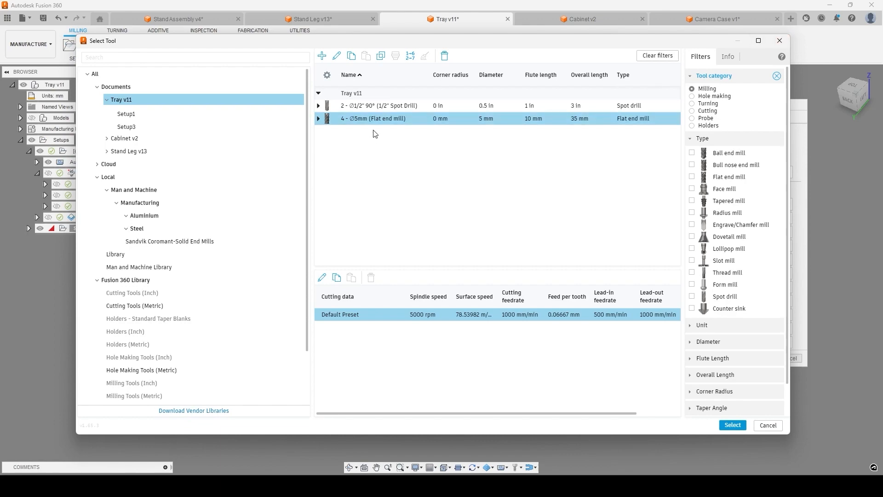
pyautogui.click(780, 40)
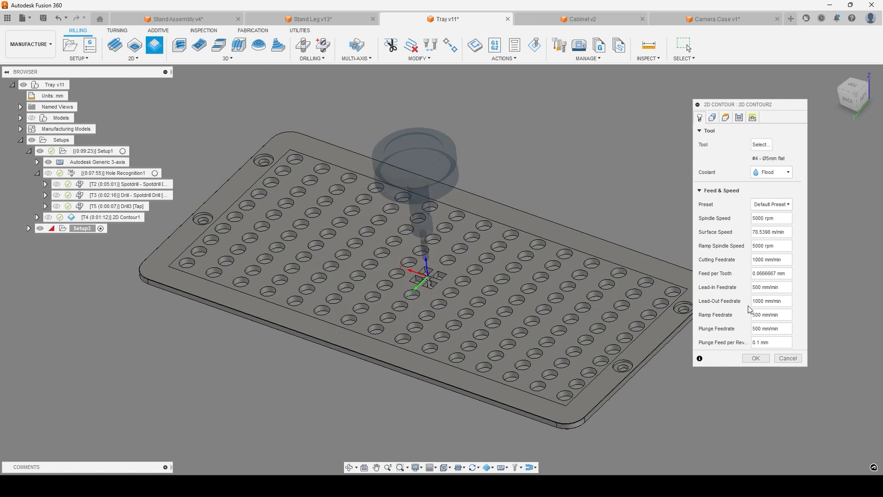
# Step: Select the tray's lower outer edge chain as the contour geometry and generate the 2D contour toolpath
pyautogui.click(713, 118)
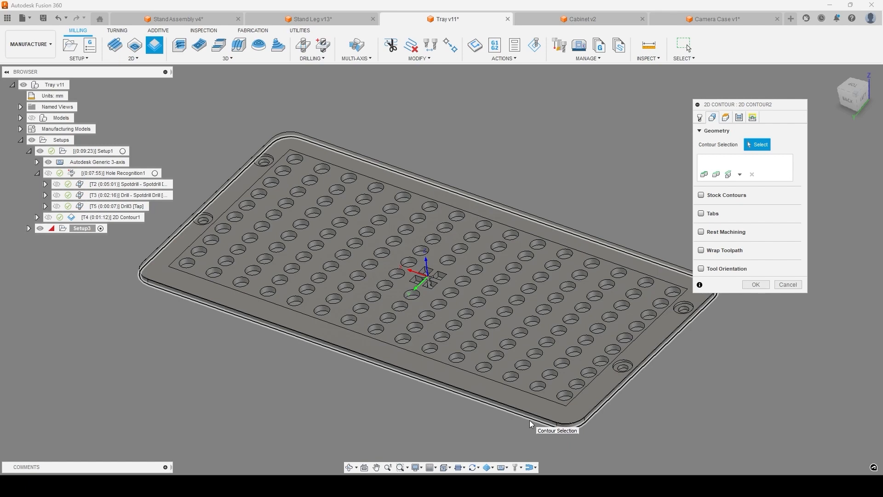
pyautogui.click(475, 398)
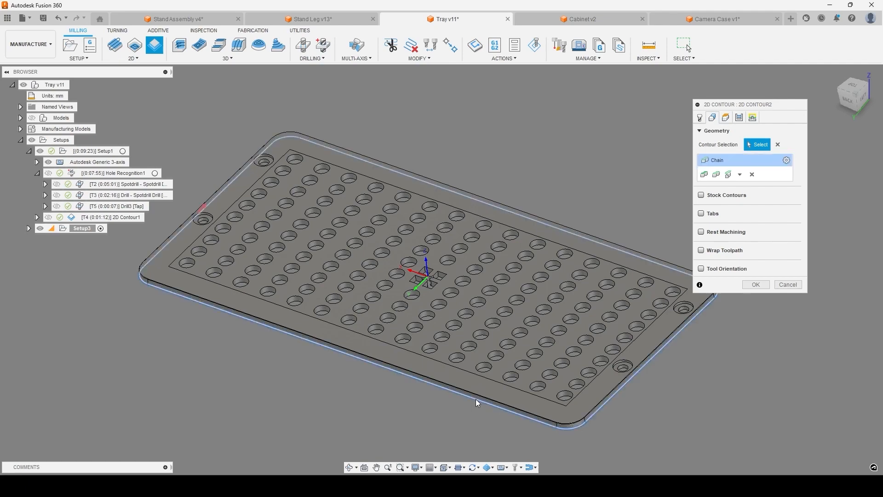
pyautogui.click(749, 286)
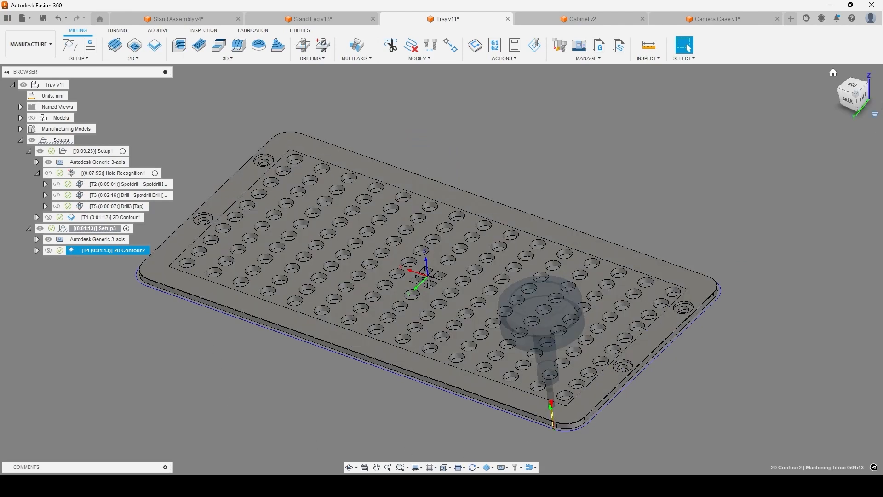
pyautogui.click(856, 87)
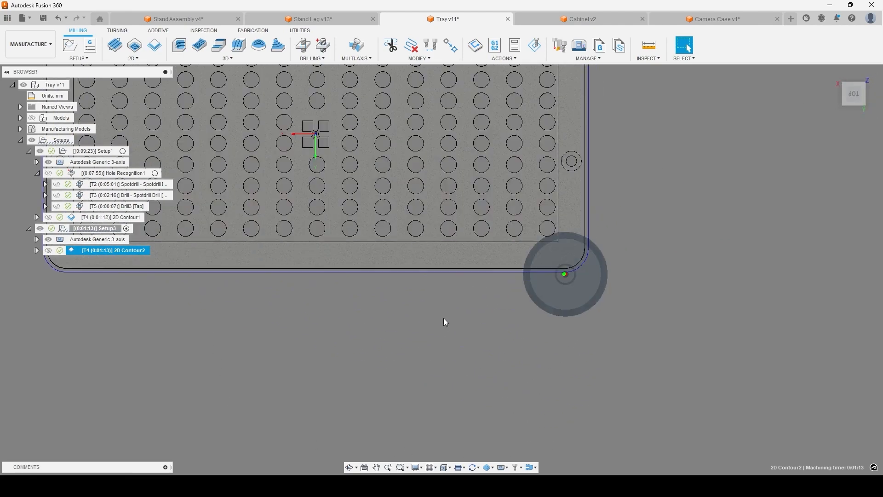
pyautogui.moveTo(446, 323); pyautogui.dragTo(621, 394, button='middle')
pyautogui.moveTo(407, 250); pyautogui.dragTo(374, 289, button='middle')
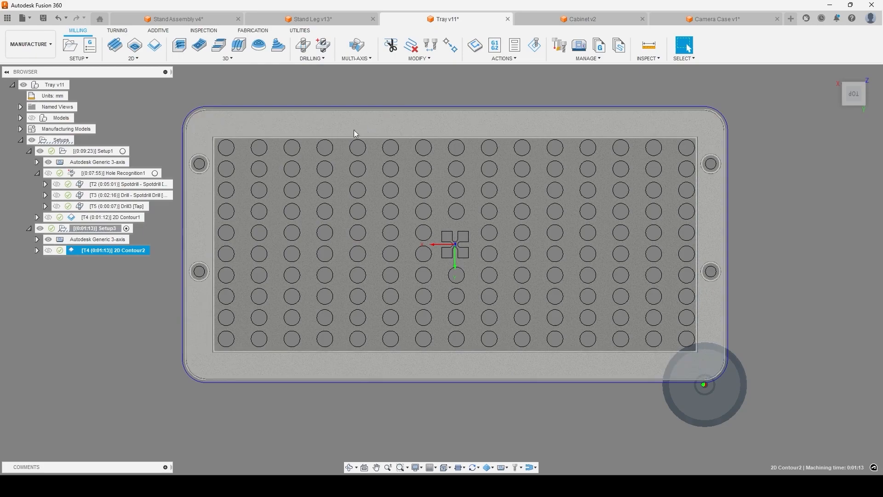
pyautogui.keyDown('shift'); pyautogui.moveTo(354, 134); pyautogui.dragTo(320, 132, button='middle'); pyautogui.keyUp('shift')
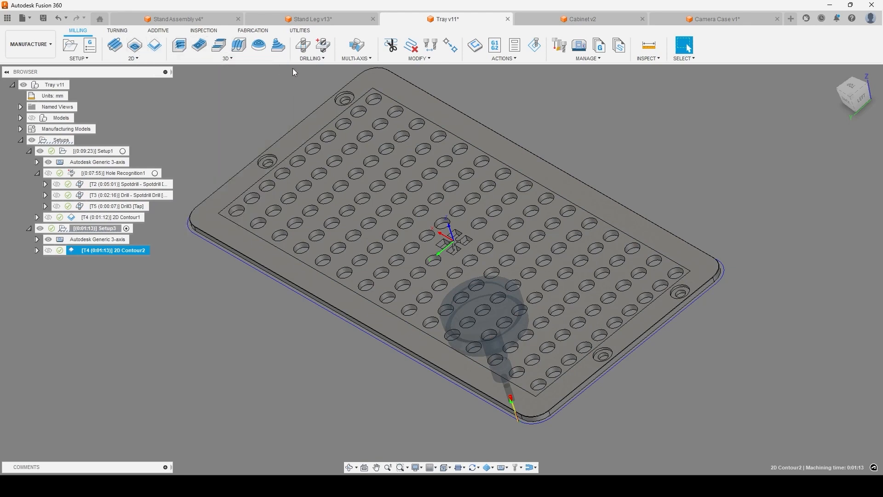
# Step: Start Hole Recognition on the tray and review the 12 mm hole group on the model
pyautogui.click(324, 47)
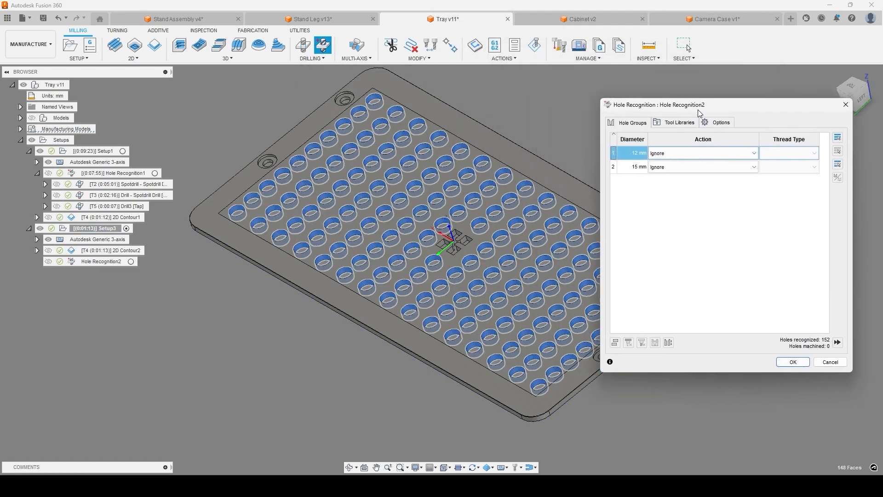
pyautogui.moveTo(375, 251); pyautogui.dragTo(326, 249, button='middle')
pyautogui.scroll(-2, 427, 202)
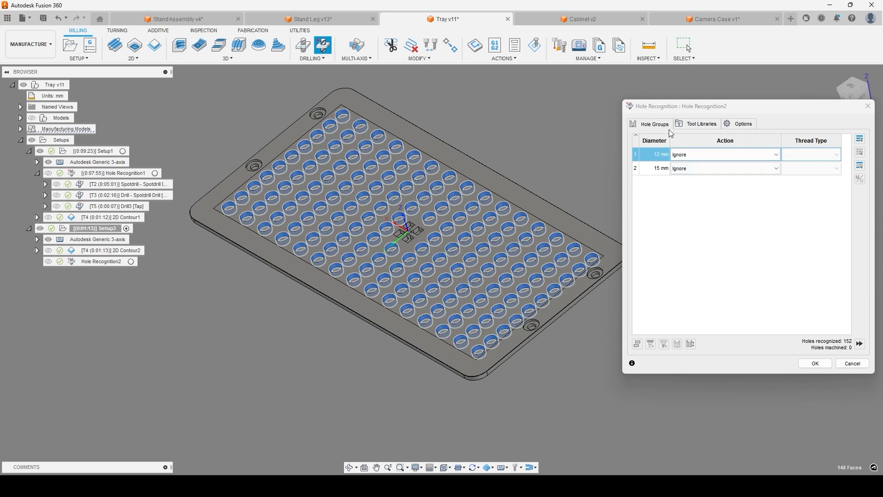
pyautogui.moveTo(675, 107); pyautogui.dragTo(642, 97)
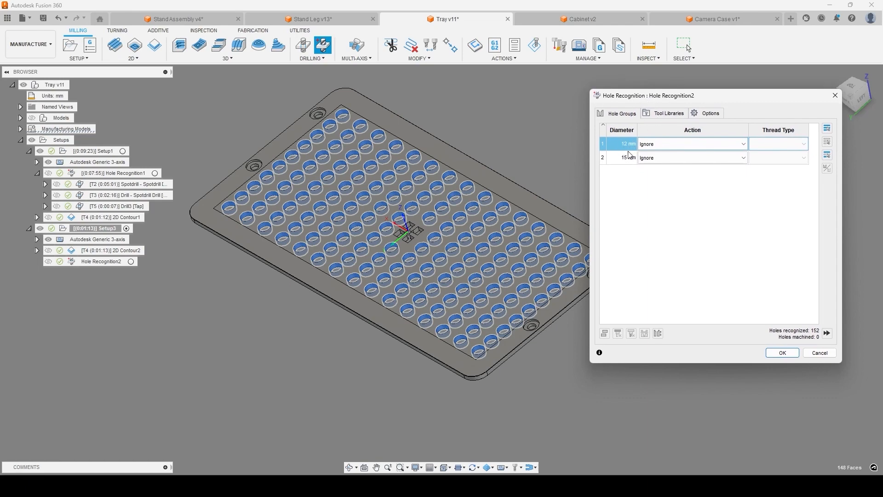
pyautogui.moveTo(375, 229); pyautogui.dragTo(331, 246, button='middle')
pyautogui.scroll(-2, 414, 213)
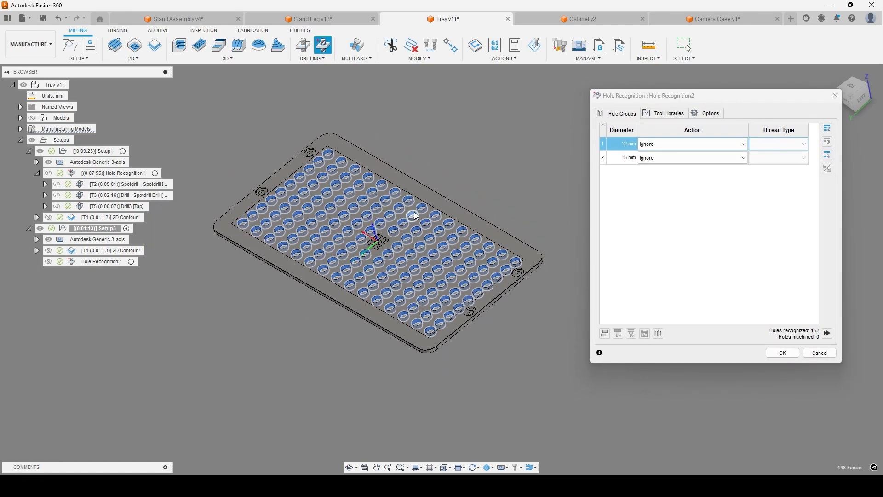
pyautogui.scroll(2, 414, 216)
pyautogui.moveTo(401, 223); pyautogui.dragTo(419, 230, button='middle')
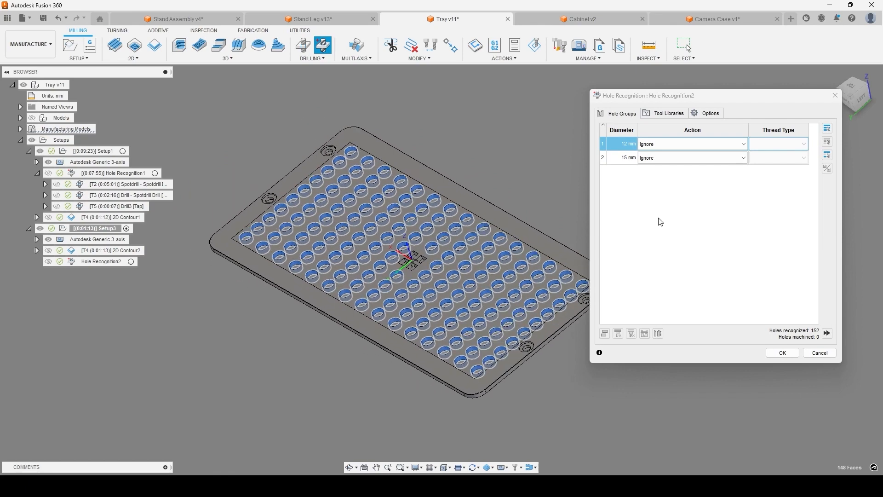
# Step: Review which tool libraries are enabled for hole recognition, and return to the hole groups
pyautogui.click(661, 117)
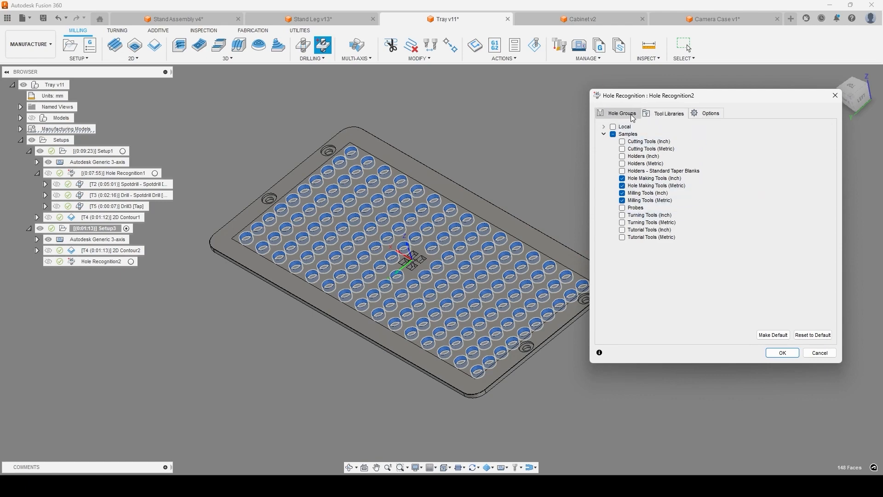
pyautogui.scroll(-2, 355, 179)
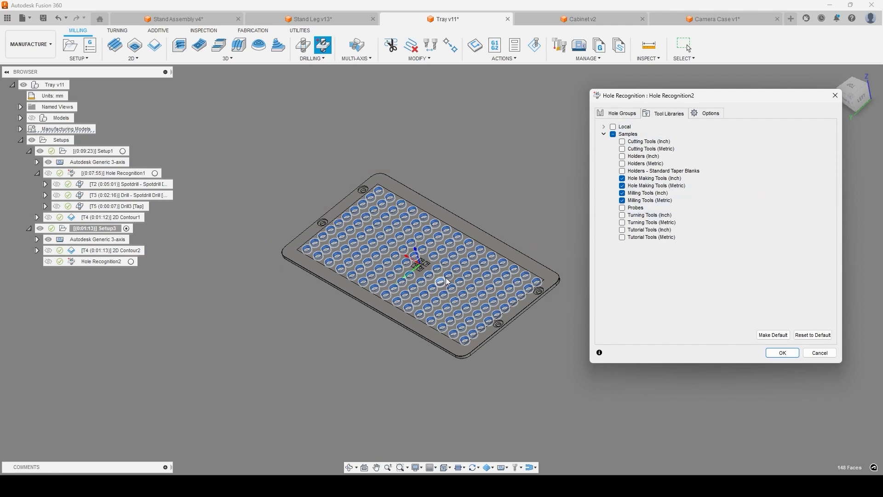
pyautogui.scroll(3, 355, 179)
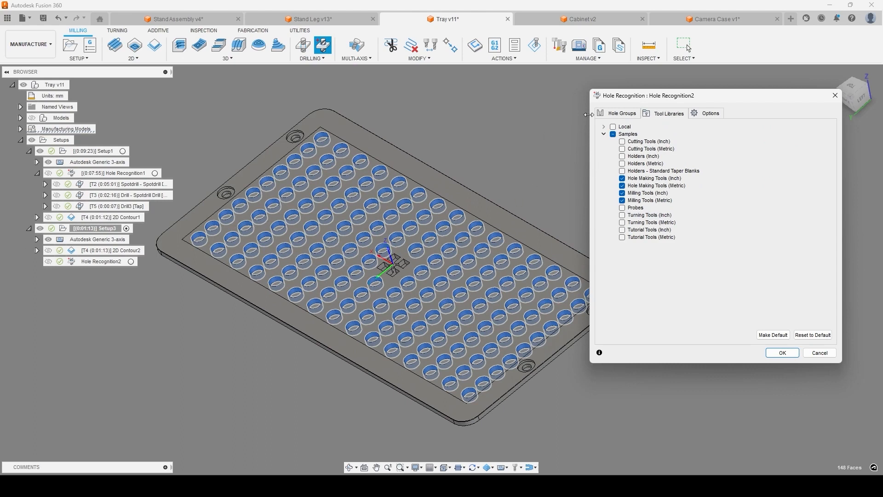
pyautogui.click(624, 119)
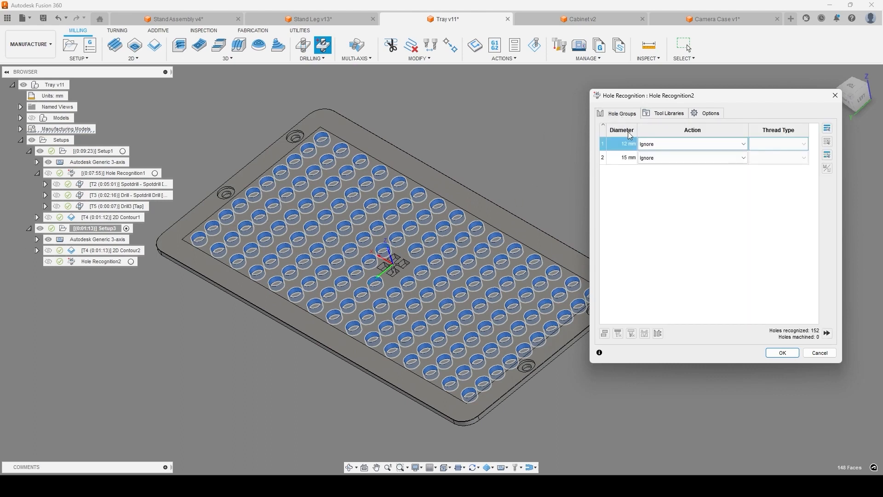
# Step: Try the Spotdrill, Drill, & Tap Blind Hole action on the 12 mm hole group and look through its thread types
pyautogui.click(652, 147)
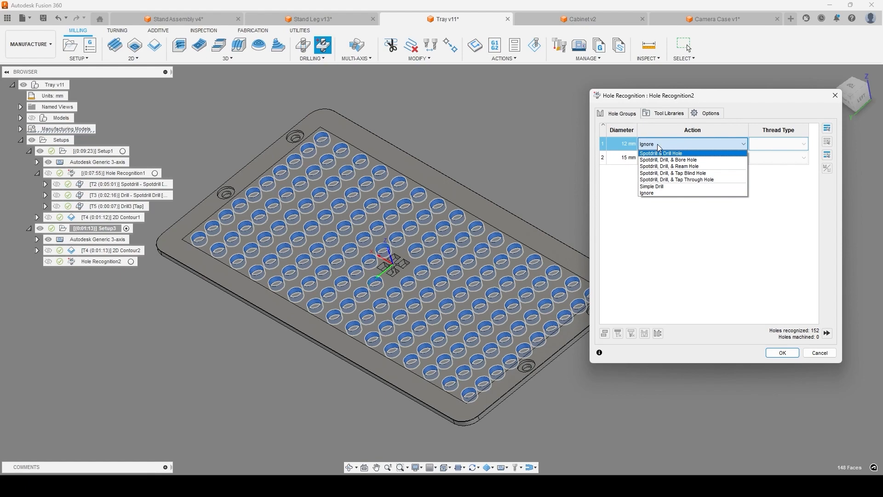
pyautogui.click(777, 222)
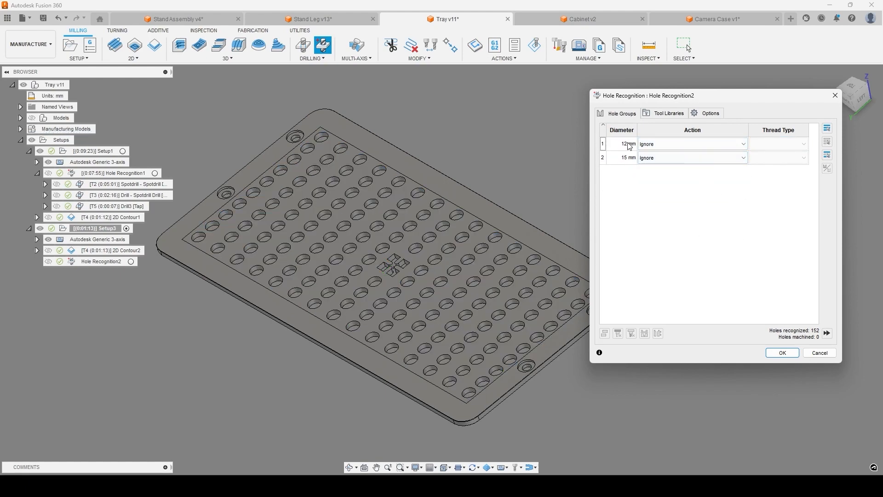
pyautogui.click(740, 144)
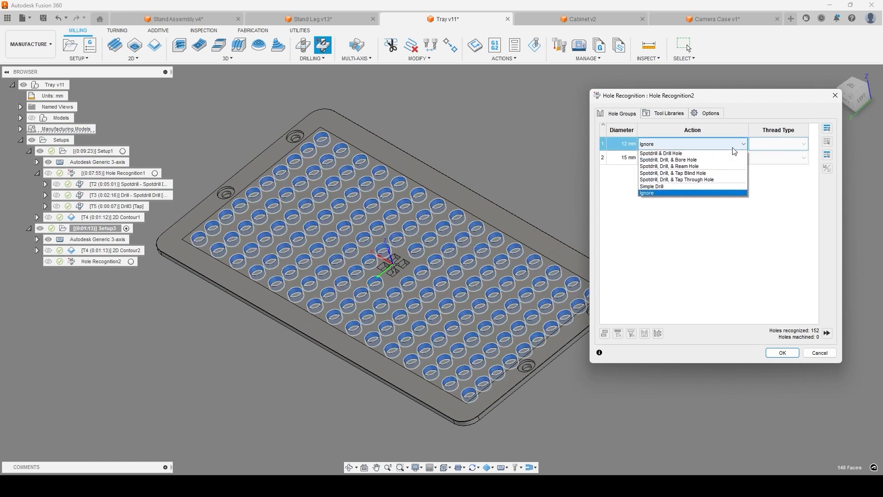
pyautogui.click(696, 173)
pyautogui.click(769, 145)
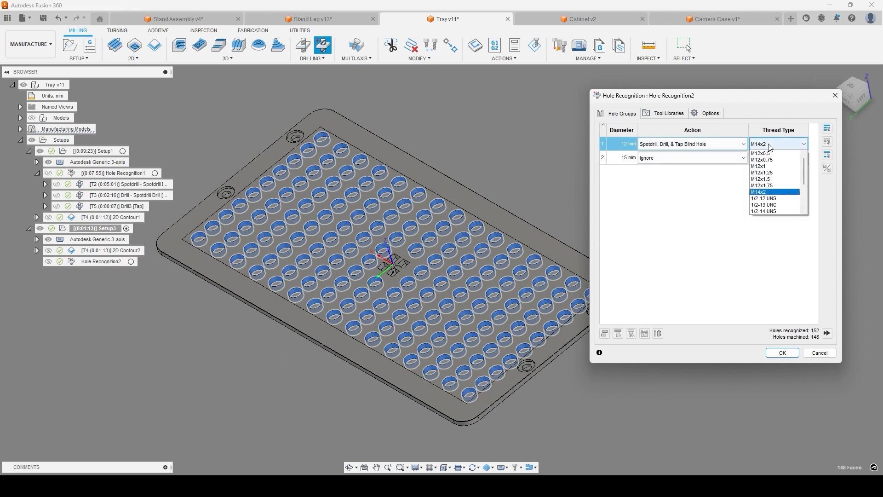
pyautogui.click(768, 145)
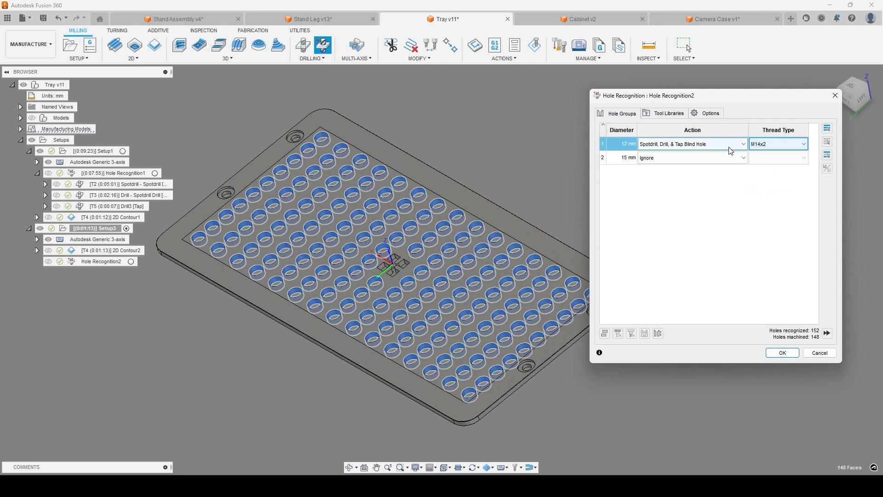
# Step: Set the 12 mm hole group's action to Simple Drill and look closely at the counterbored hole near the tray's edge
pyautogui.click(668, 144)
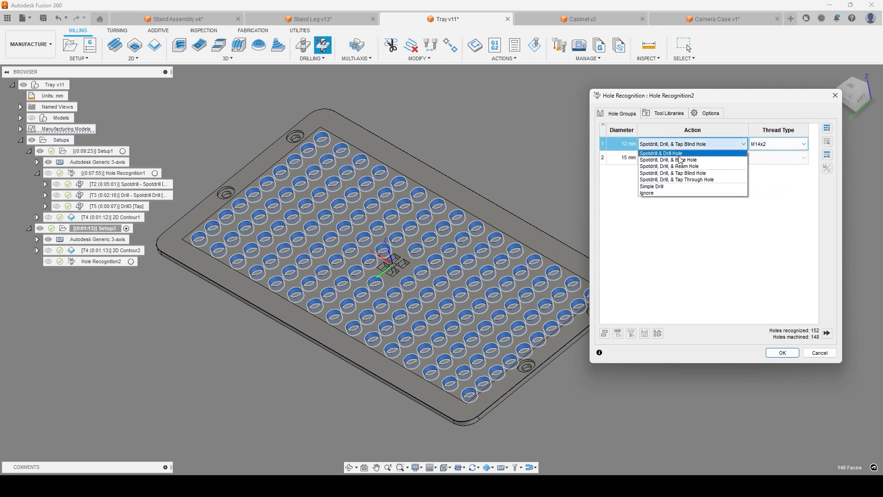
pyautogui.click(661, 186)
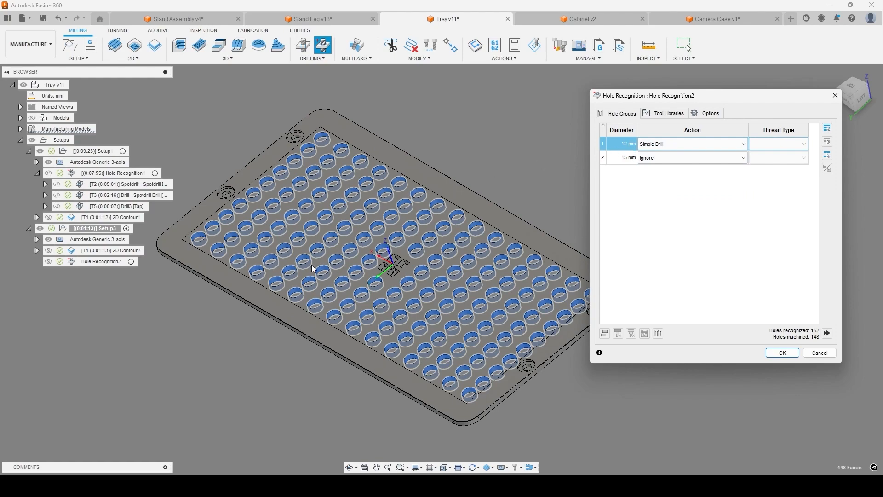
pyautogui.scroll(3, 205, 209)
pyautogui.scroll(4, 206, 209)
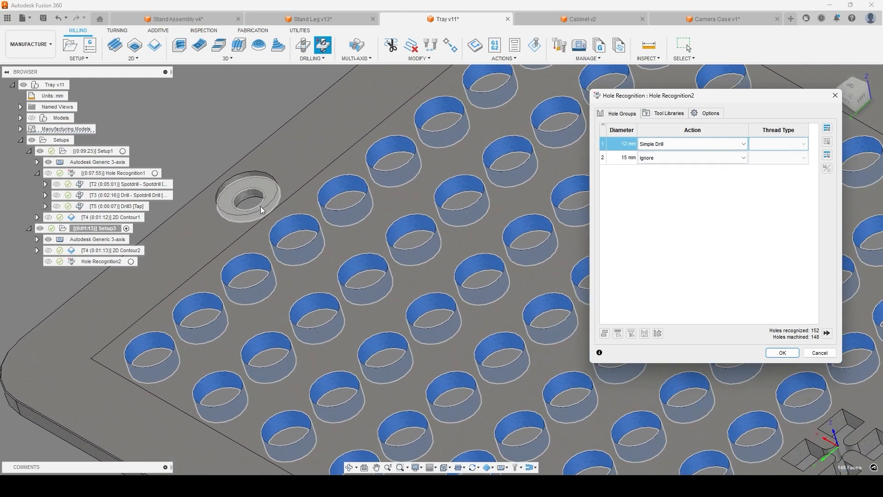
# Step: Try Simple Drill on the 15 mm hole group and Ignore on the 12 mm group
pyautogui.click(658, 158)
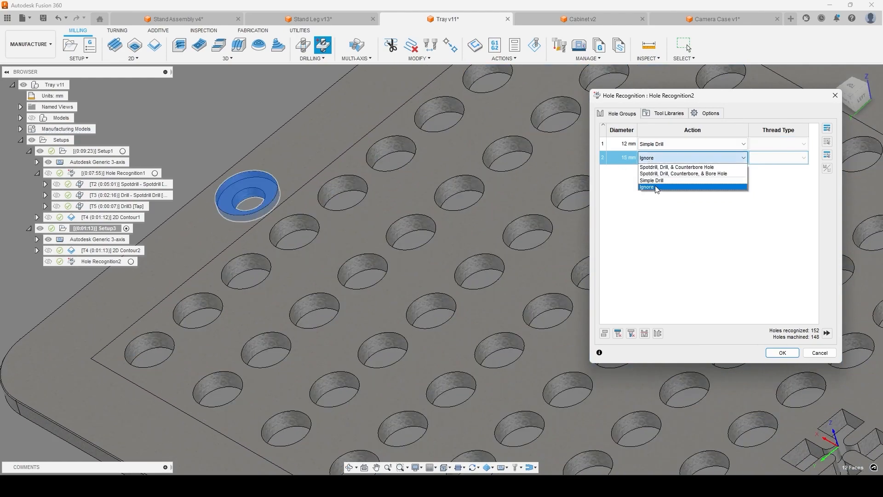
pyautogui.click(656, 182)
pyautogui.click(652, 148)
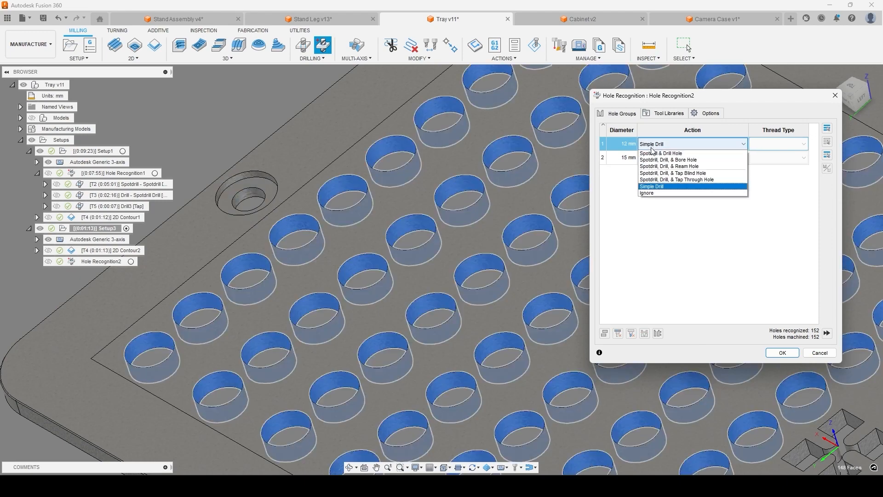
pyautogui.click(655, 192)
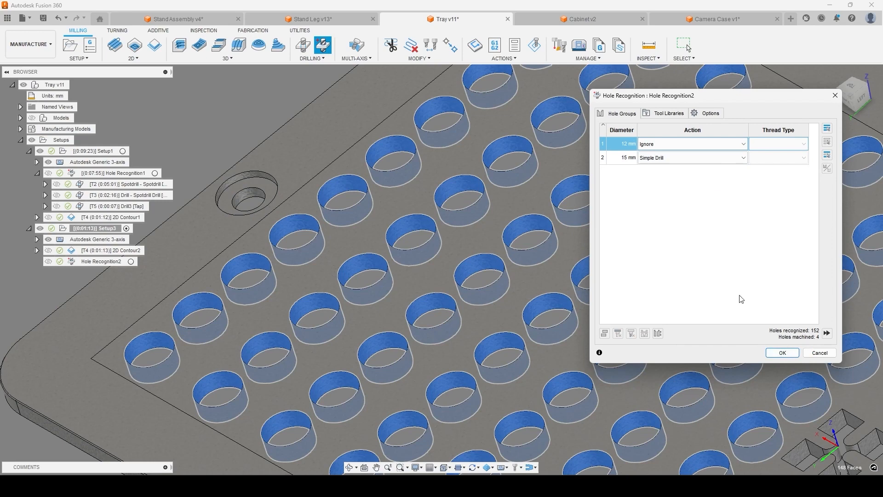
pyautogui.scroll(-6, 304, 262)
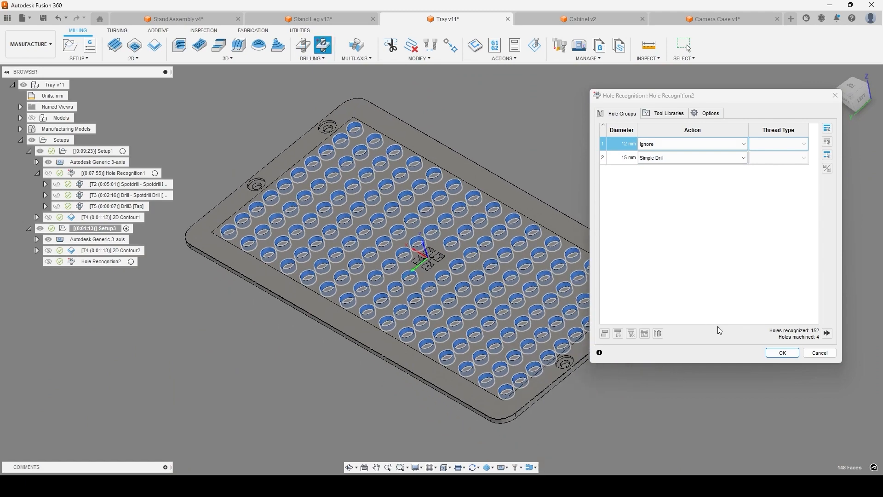
# Step: Set the 15 mm hole group to Ignore and the 12 mm group to Simple Drill, and generate the hole machining operations
pyautogui.click(660, 160)
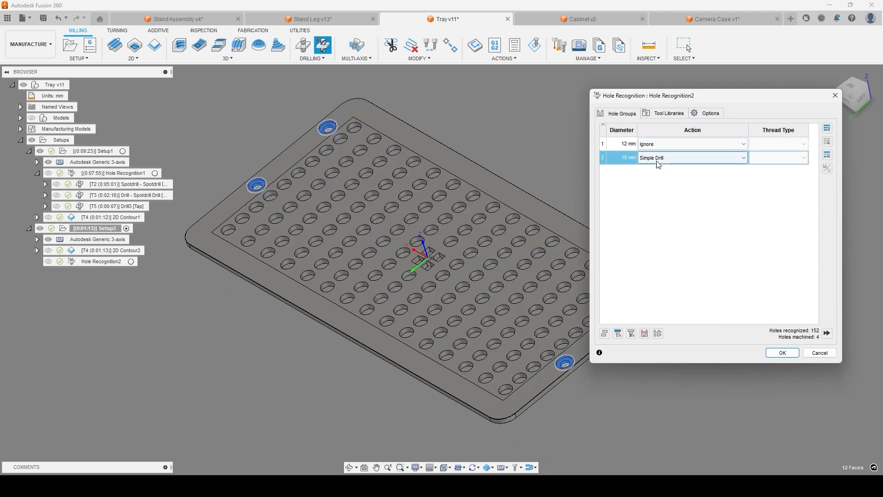
pyautogui.click(660, 160)
pyautogui.click(658, 188)
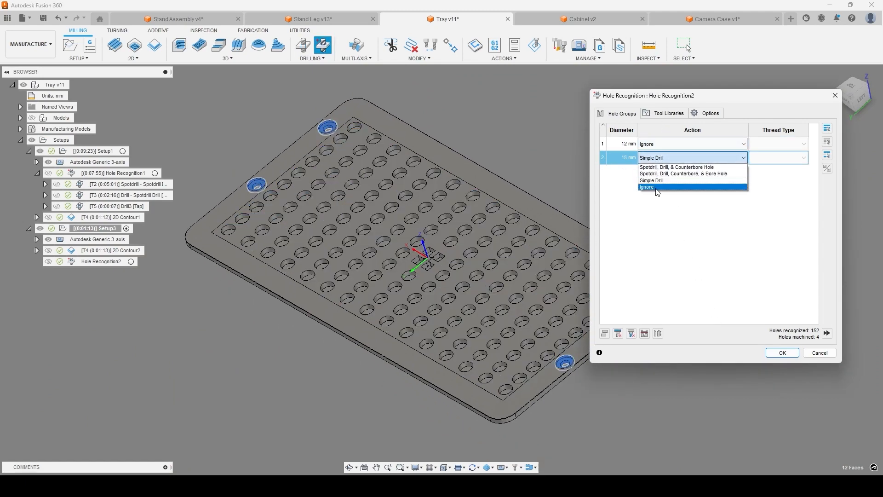
pyautogui.click(653, 144)
pyautogui.click(653, 144)
pyautogui.click(658, 188)
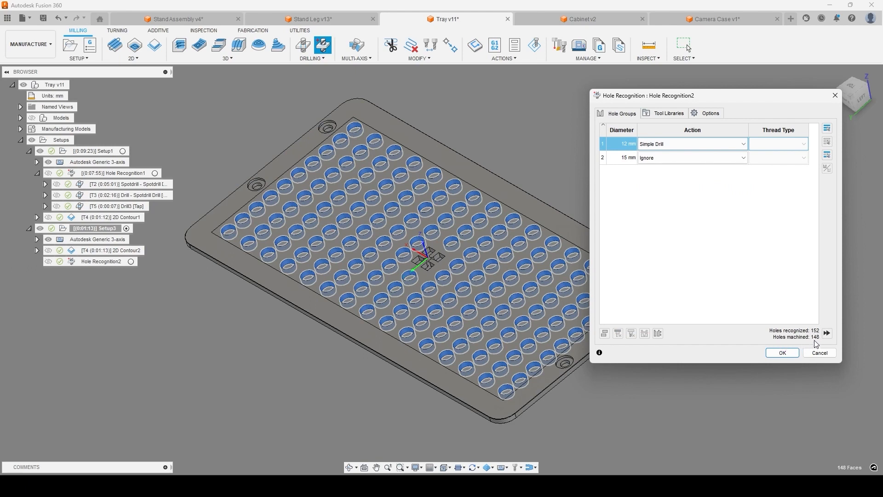
pyautogui.click(794, 358)
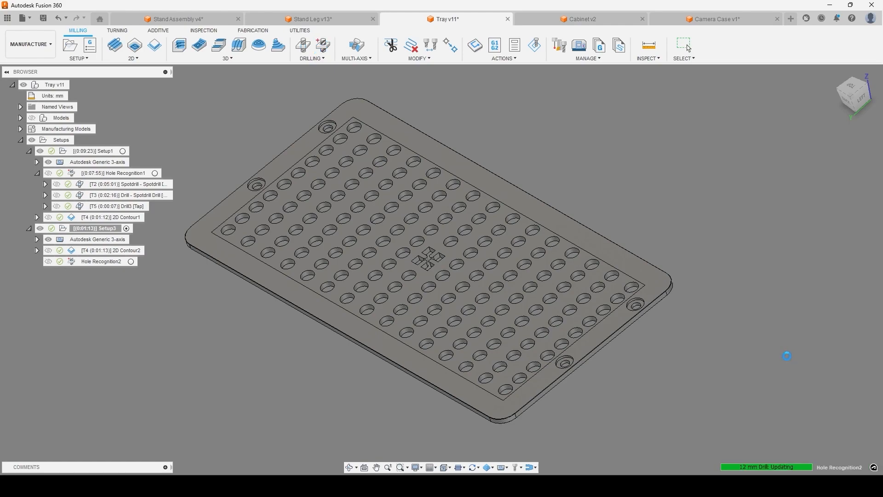
# Step: Examine the generated drilling toolpaths across the tray's hole pattern
pyautogui.scroll(10, 225, 230)
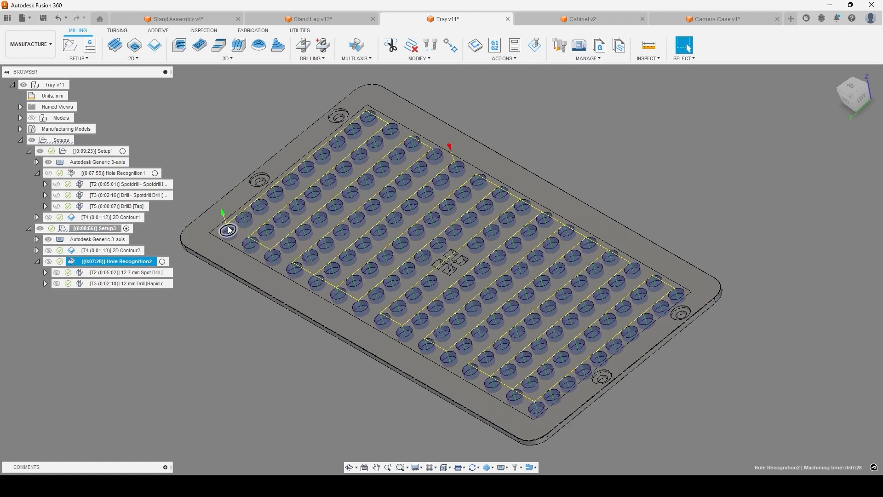
pyautogui.scroll(-10, 253, 242)
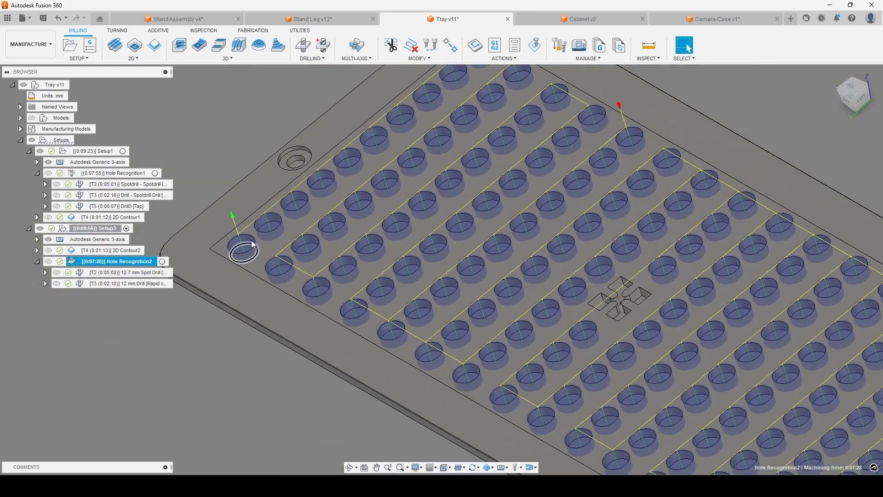
pyautogui.scroll(3, 255, 239)
pyautogui.moveTo(416, 262); pyautogui.dragTo(381, 234, button='middle')
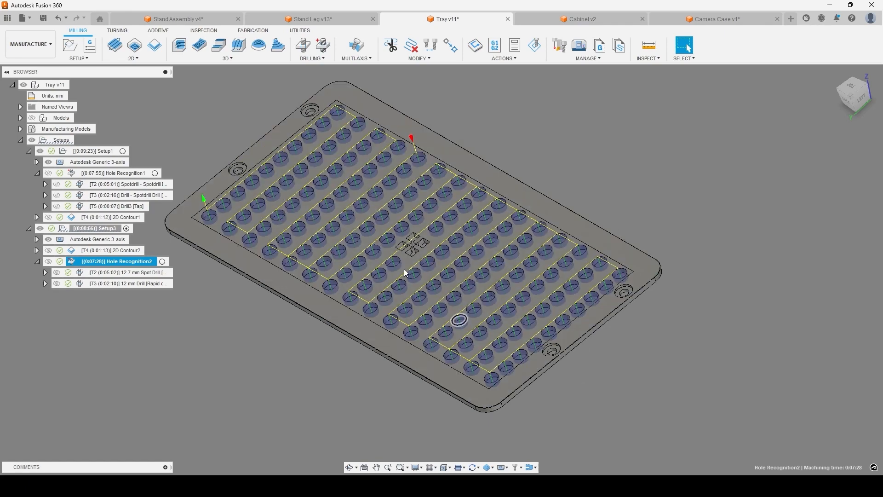
pyautogui.moveTo(350, 252); pyautogui.dragTo(406, 260, button='middle')
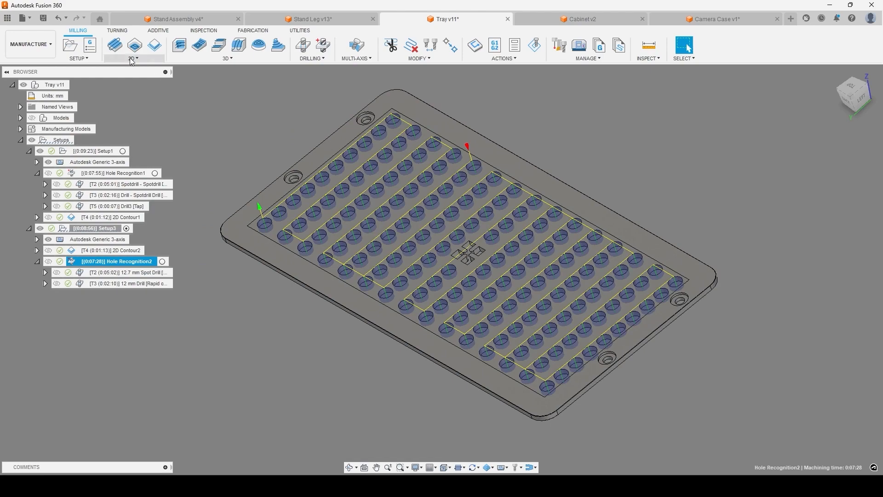
pyautogui.click(155, 45)
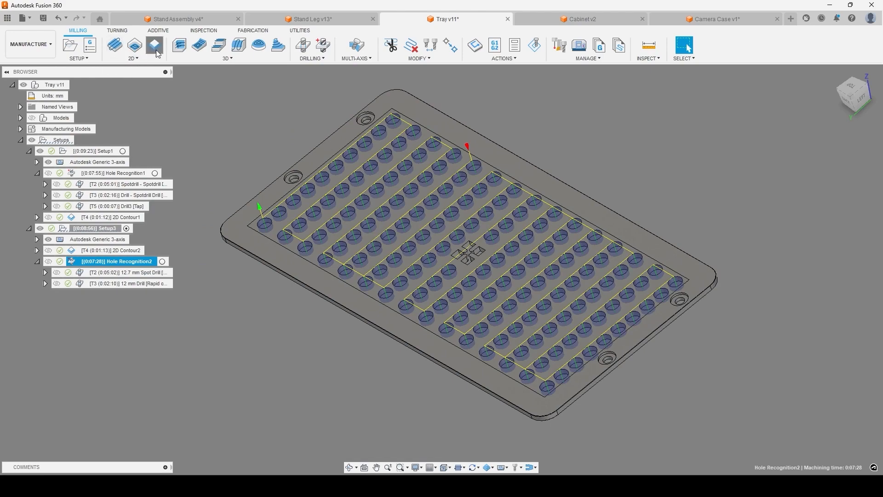
pyautogui.scroll(5, 467, 256)
pyautogui.scroll(2, 460, 232)
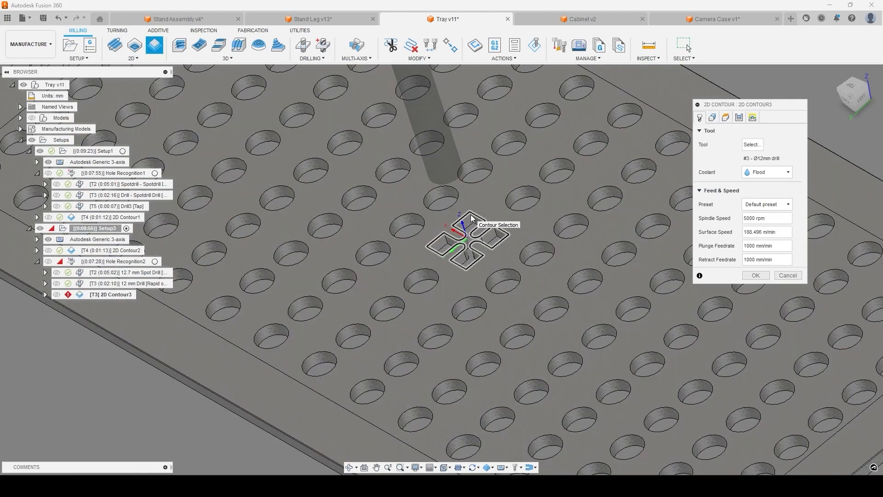
pyautogui.scroll(-5, 409, 251)
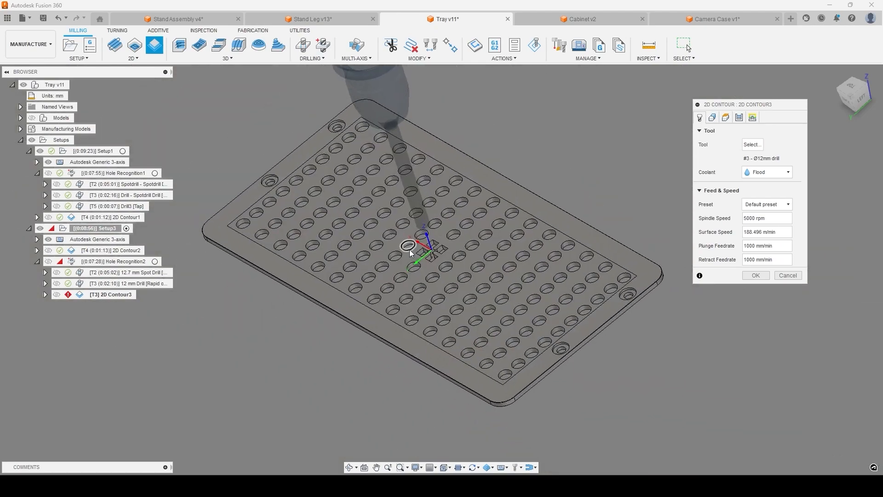
pyautogui.scroll(1, 410, 250)
pyautogui.moveTo(229, 159); pyautogui.dragTo(301, 212, button='middle')
pyautogui.scroll(2, 297, 202)
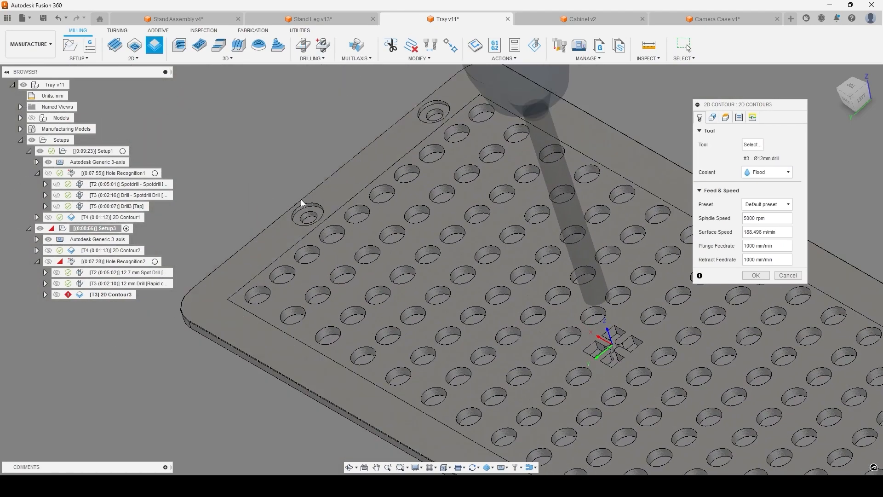
pyautogui.scroll(2, 304, 212)
pyautogui.scroll(-5, 323, 175)
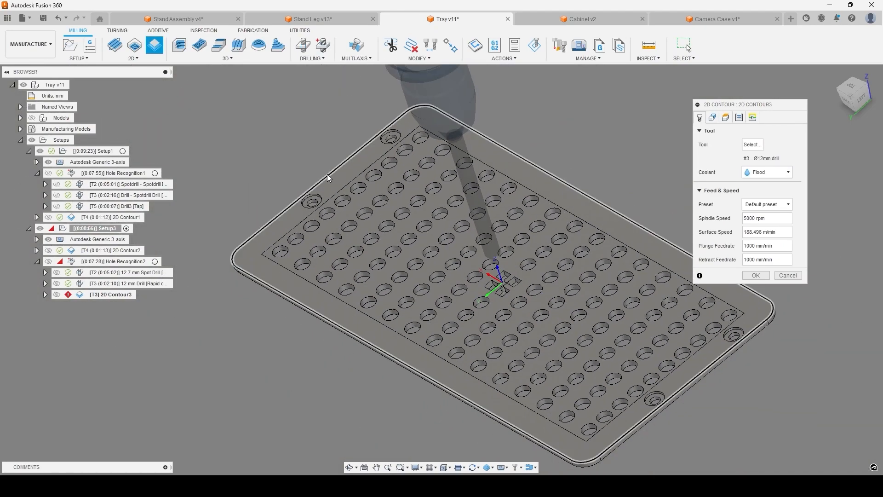
pyautogui.click(787, 278)
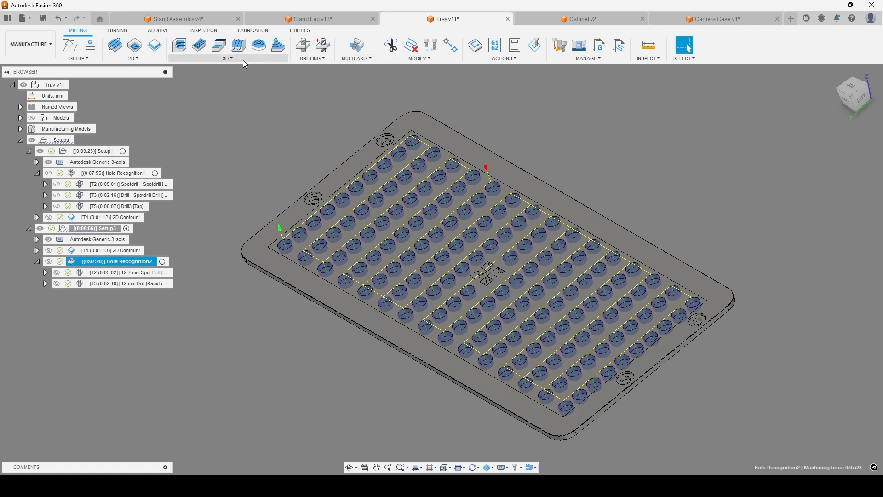
# Step: Review the multi-axis operations and the primary tool axis modes of a new 3D Parallel operation, and cancel it
pyautogui.click(354, 59)
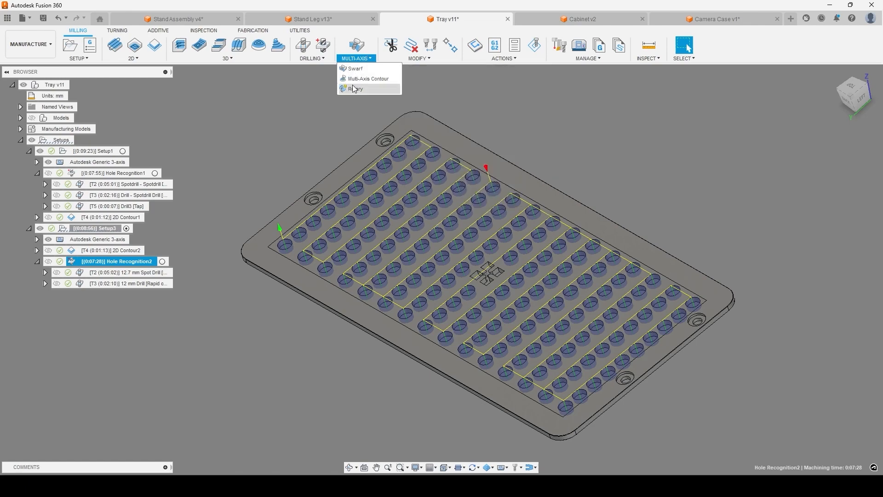
pyautogui.click(302, 123)
pyautogui.click(221, 59)
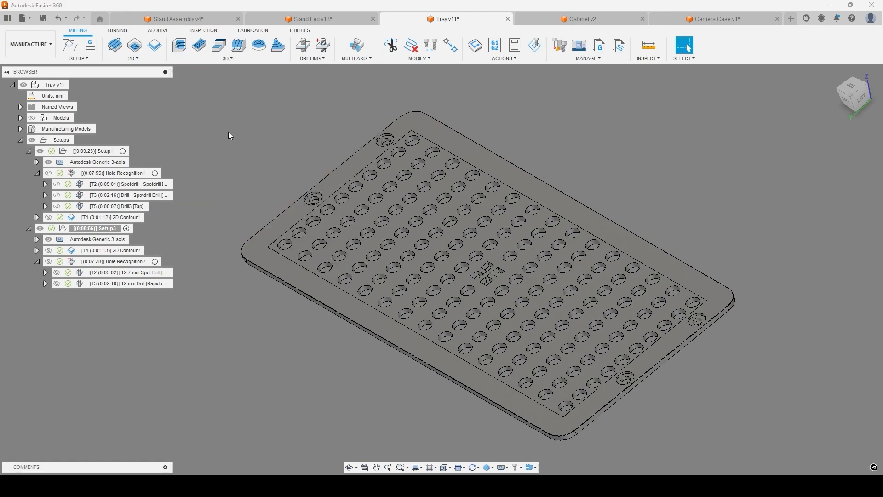
pyautogui.moveTo(747, 101); pyautogui.dragTo(712, 81)
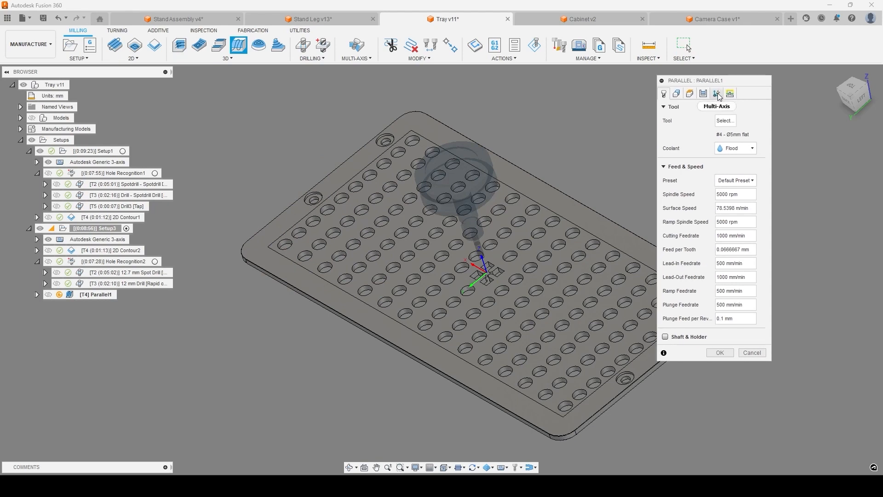
pyautogui.click(719, 95)
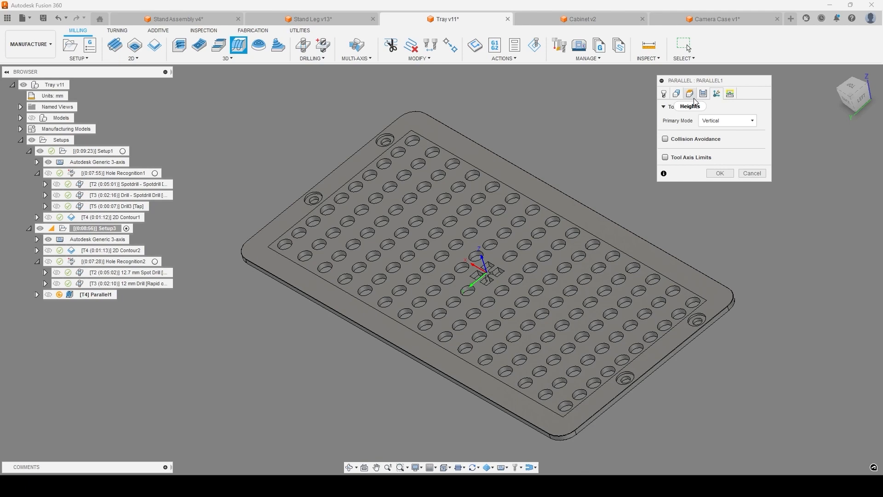
pyautogui.click(711, 121)
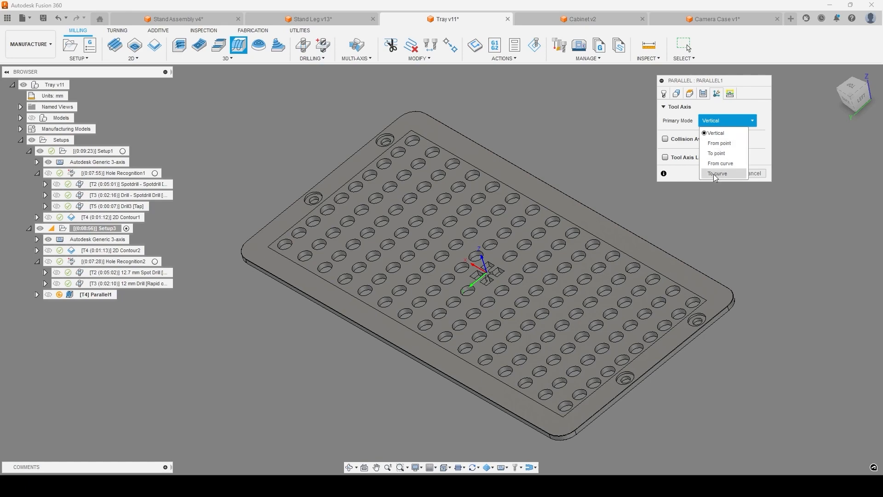
pyautogui.click(756, 177)
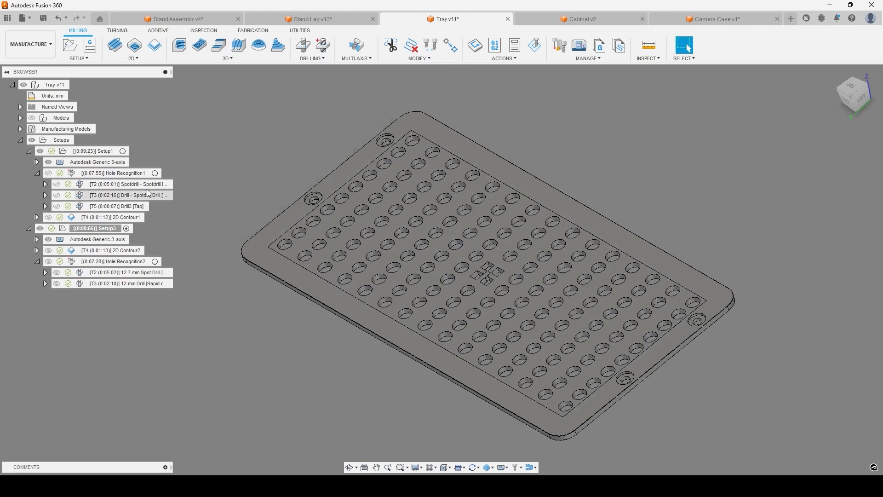
# Step: Check Setup1's machine and work coordinate system settings, close them without changes, and select Setup1
pyautogui.doubleClick(106, 150)
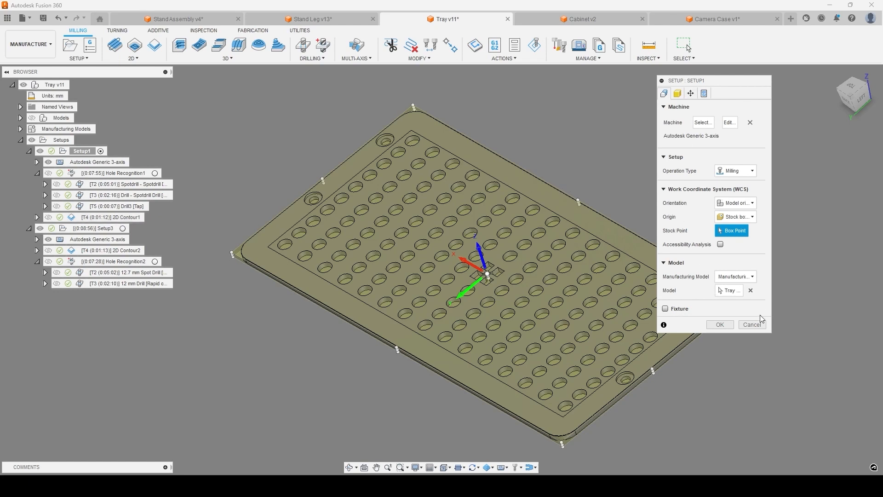
pyautogui.click(752, 324)
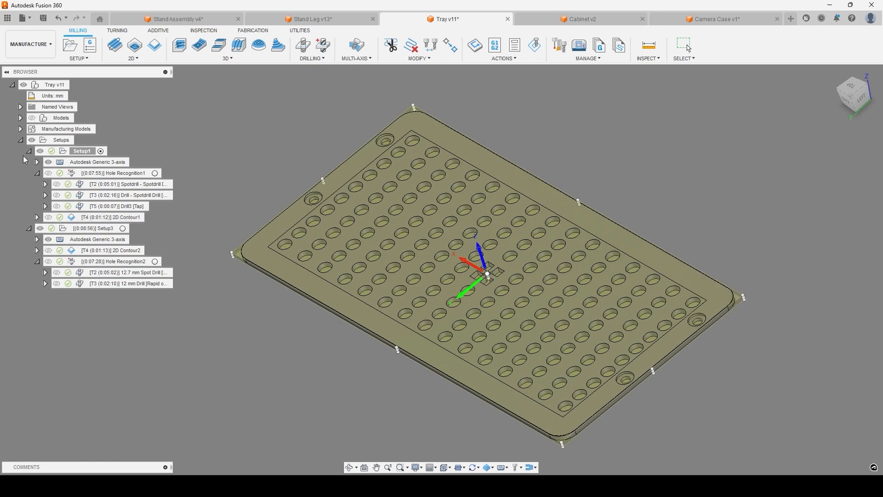
pyautogui.click(125, 152)
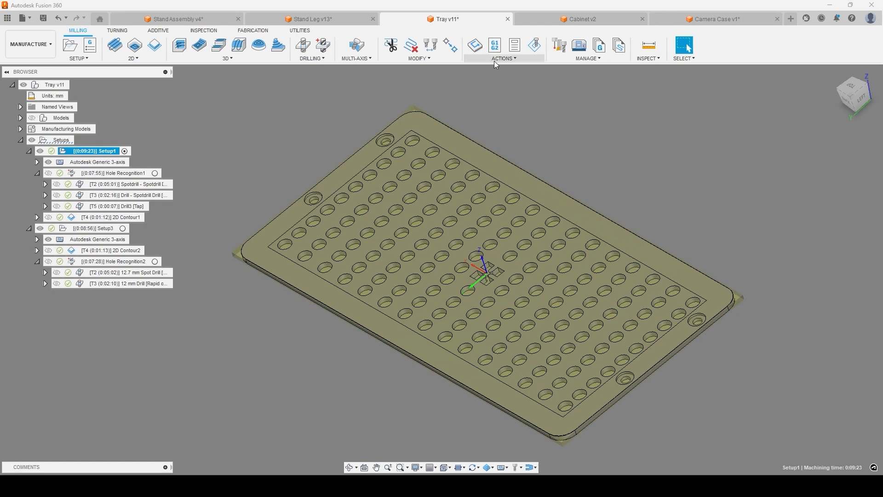
# Step: Simulate the machining of Setup1 and compare the result with the stock display toggled off and on
pyautogui.click(535, 46)
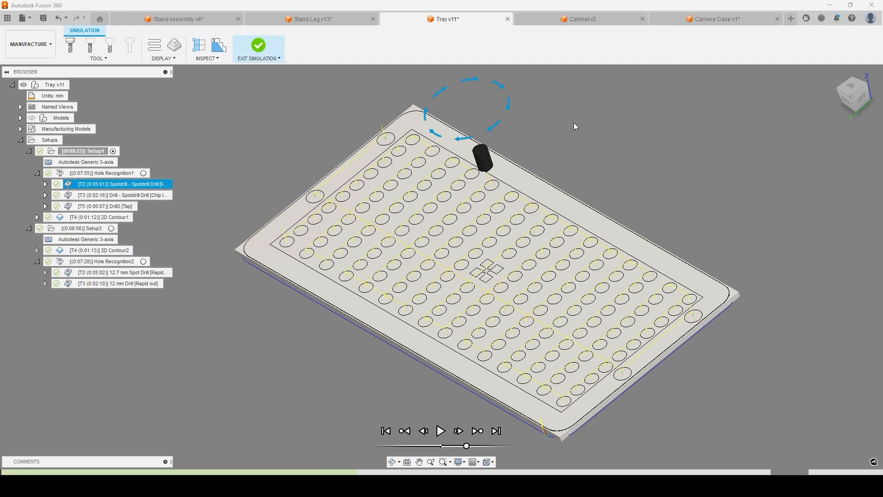
pyautogui.click(440, 432)
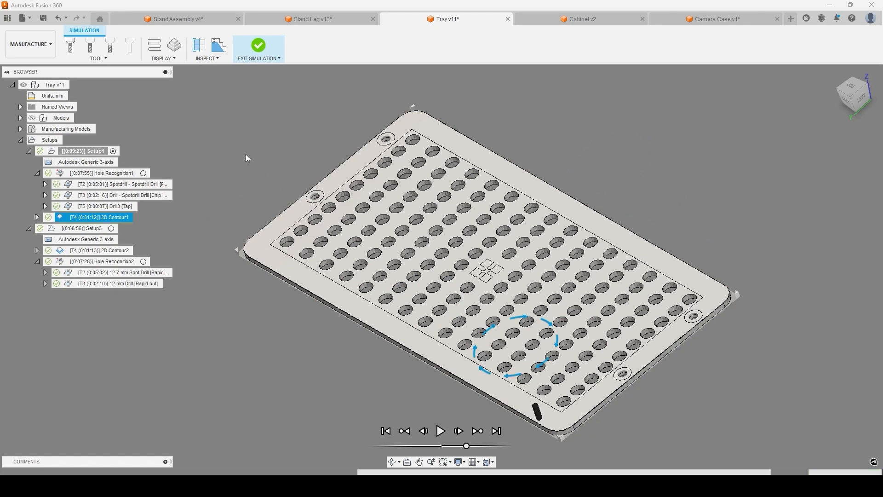
pyautogui.click(179, 51)
pyautogui.click(179, 50)
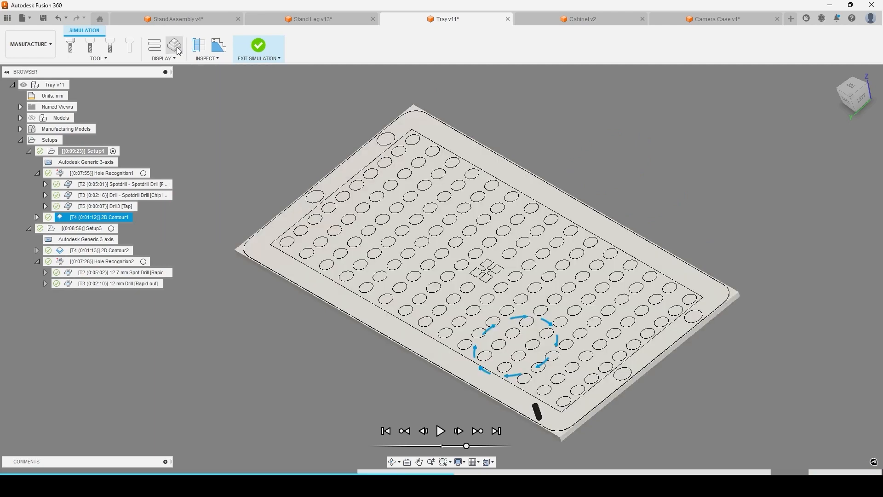
pyautogui.click(179, 50)
pyautogui.click(179, 50)
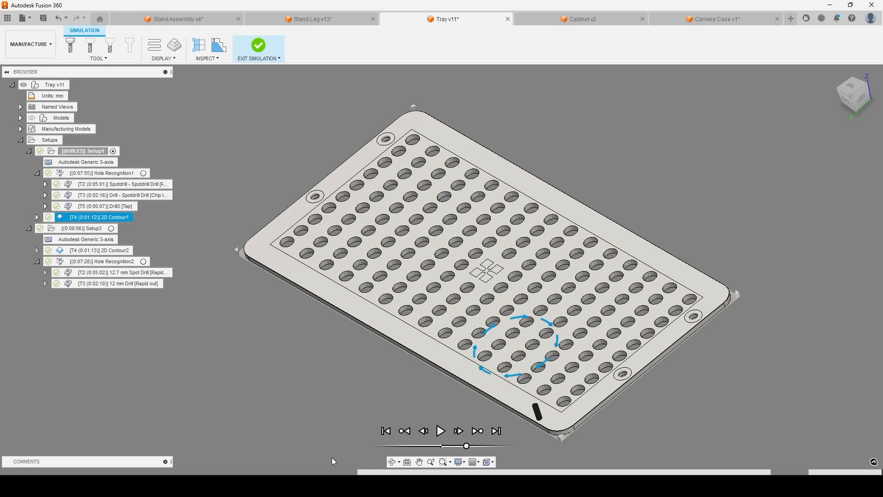
# Step: Inspect a point midway through the spot drilling operation, check the simulation's display options, and exit the simulation
pyautogui.click(338, 473)
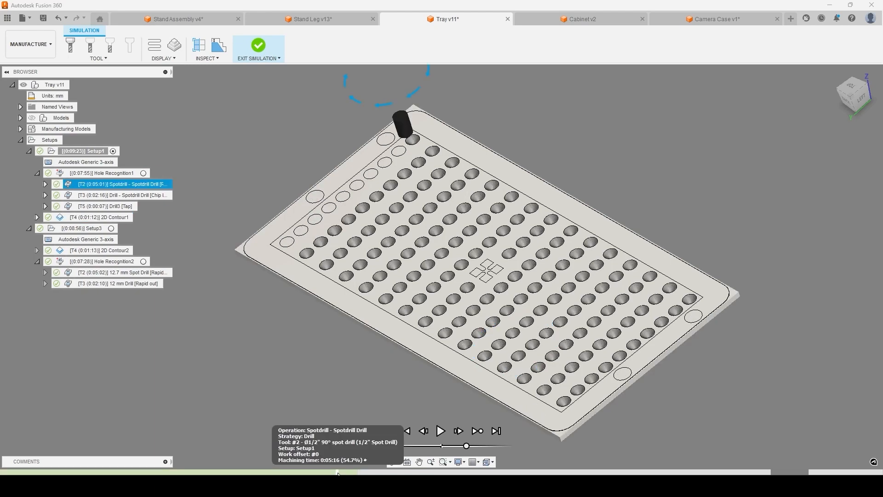
pyautogui.click(156, 51)
pyautogui.click(157, 51)
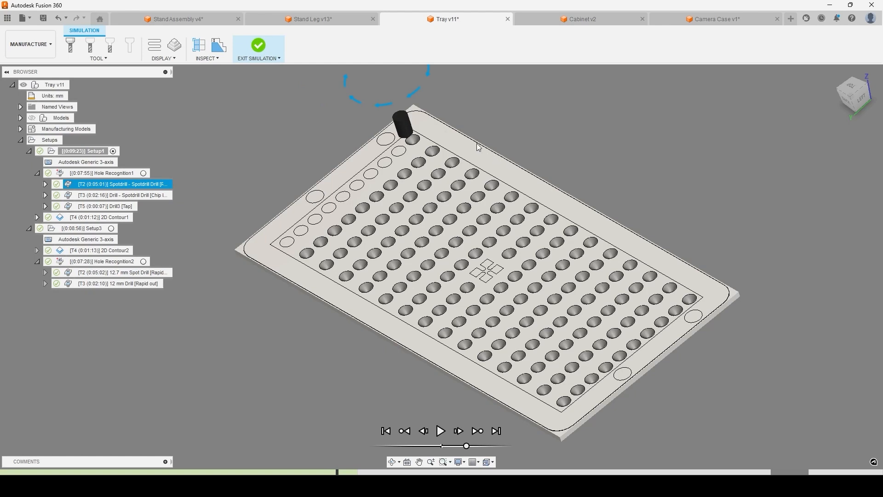
pyautogui.click(258, 48)
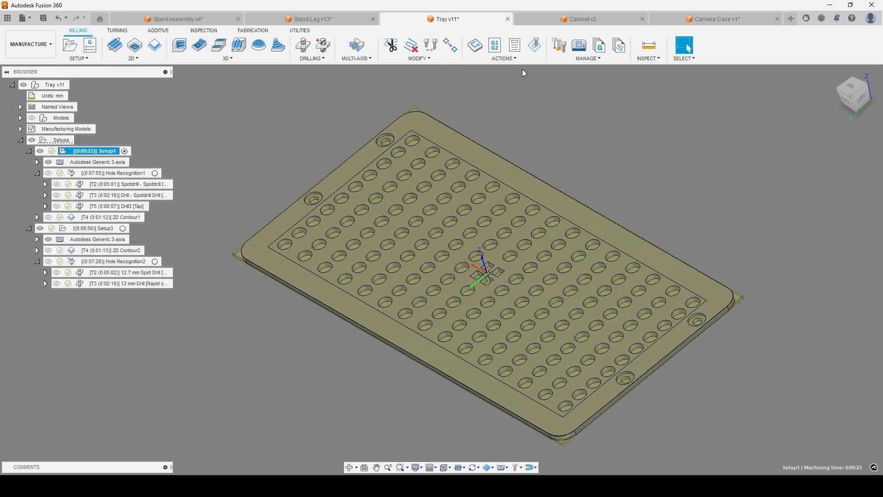
# Step: Create an NC program for Setup1 and review its machine, post, program number and file name settings
pyautogui.click(499, 50)
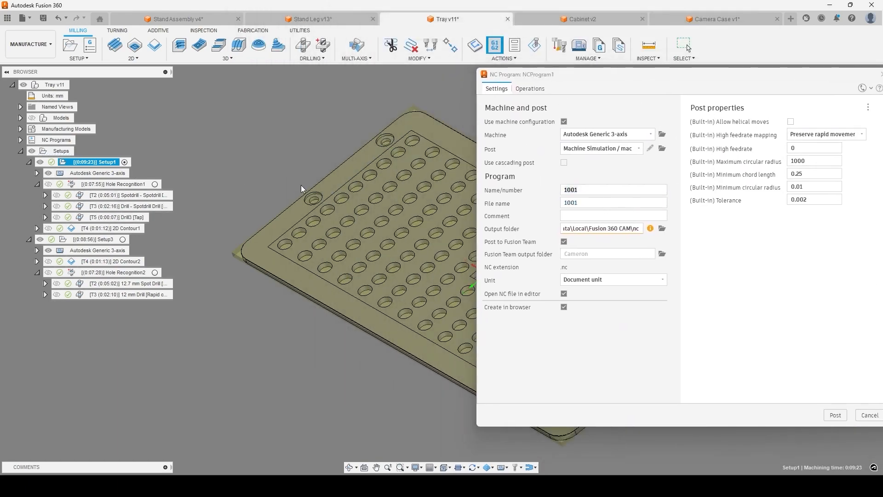
pyautogui.moveTo(593, 77); pyautogui.dragTo(532, 76)
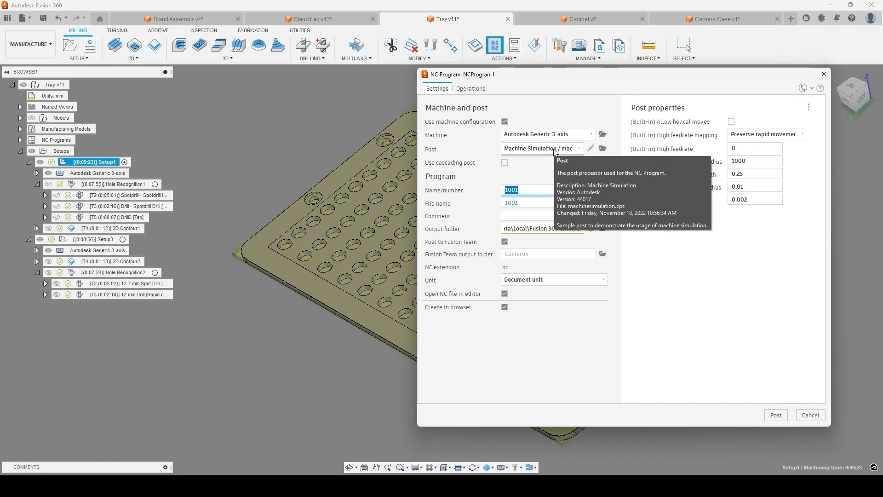
pyautogui.click(532, 204)
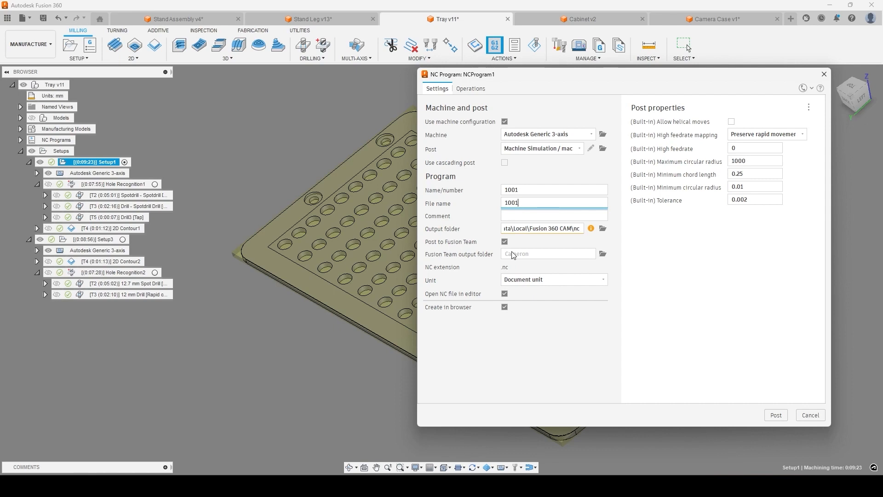
# Step: Exclude Hole Recognition1's spot drill and drill operations from the NC program, and return to its general settings
pyautogui.click(471, 88)
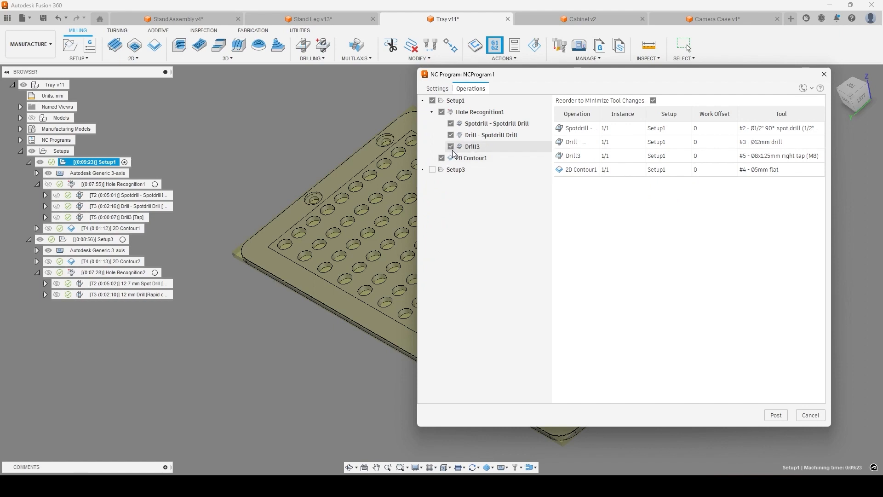
pyautogui.click(451, 124)
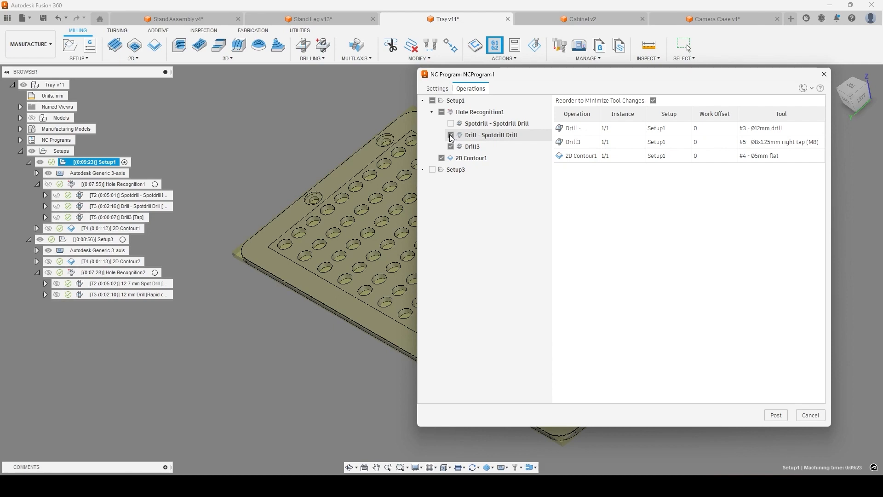
pyautogui.click(450, 135)
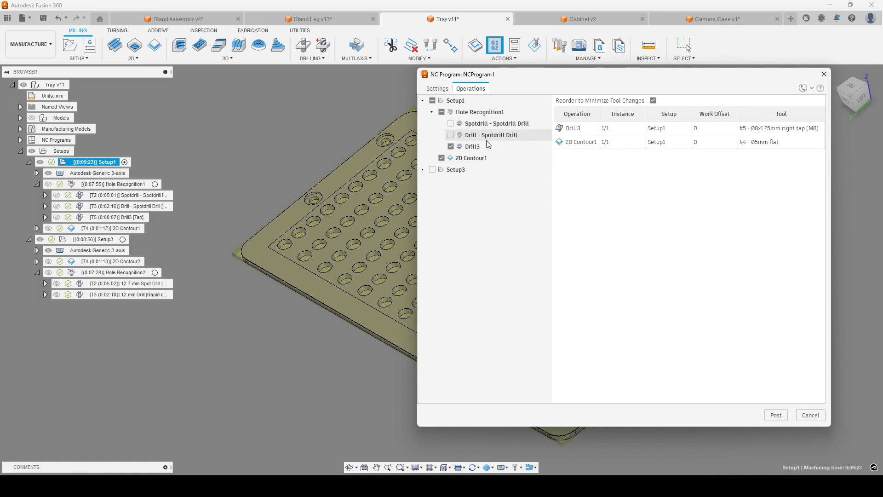
pyautogui.click(440, 90)
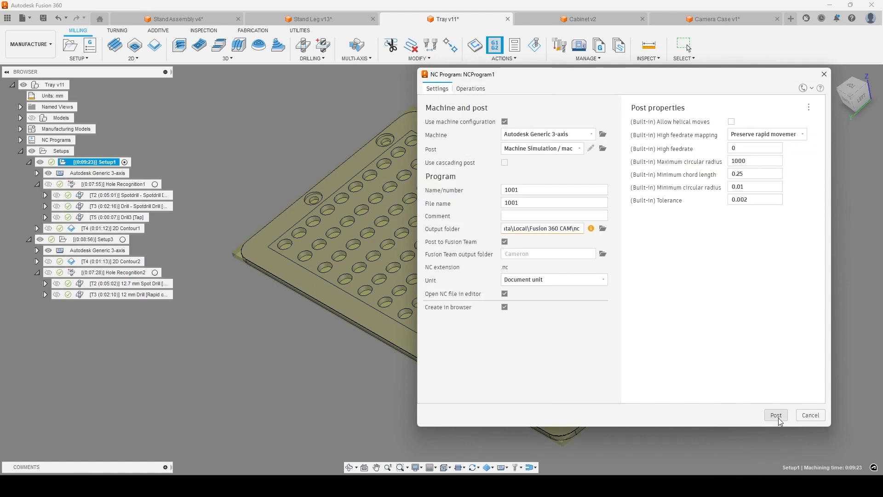
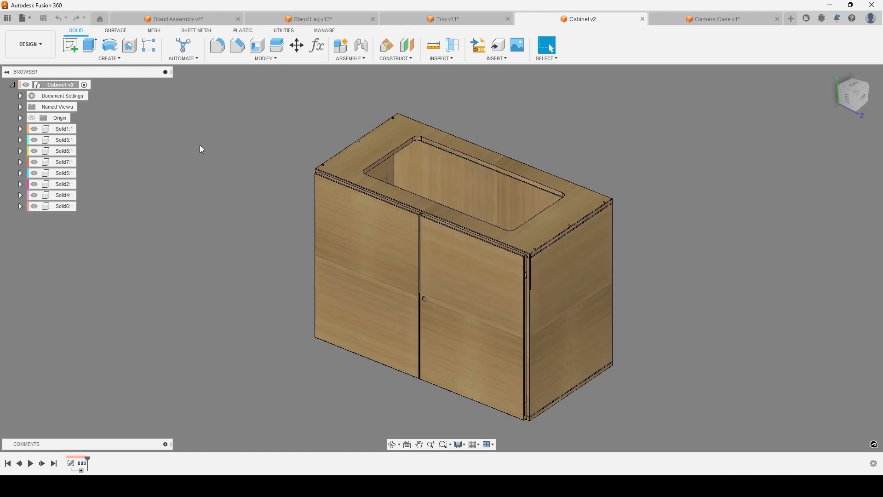
# Step: Look over the cabinet model and start nest preparation for its components
pyautogui.scroll(5, 421, 214)
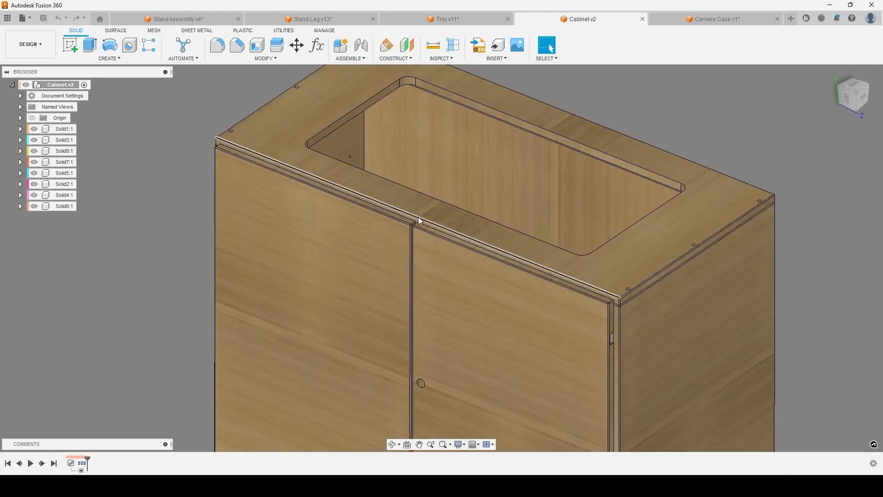
pyautogui.scroll(-5, 339, 130)
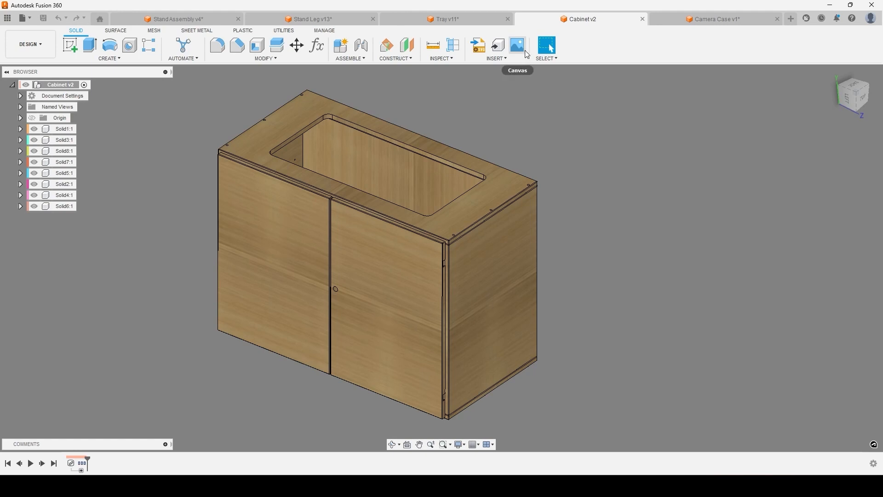
pyautogui.click(285, 33)
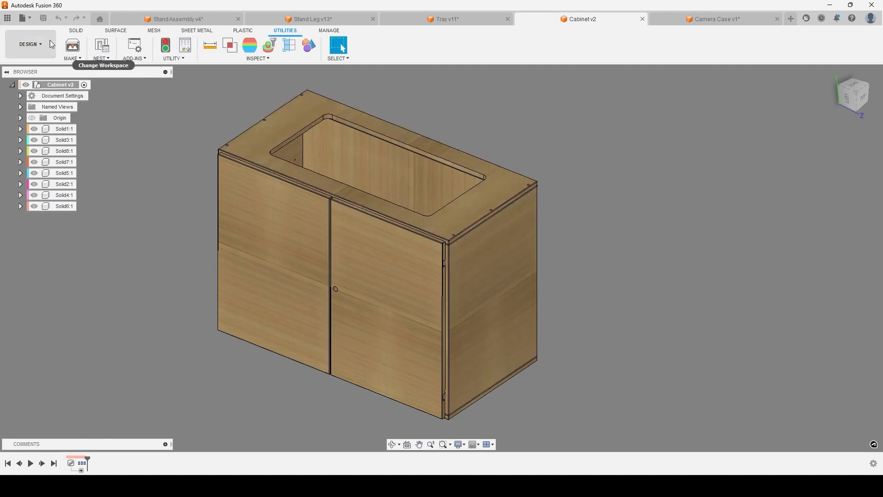
pyautogui.click(102, 48)
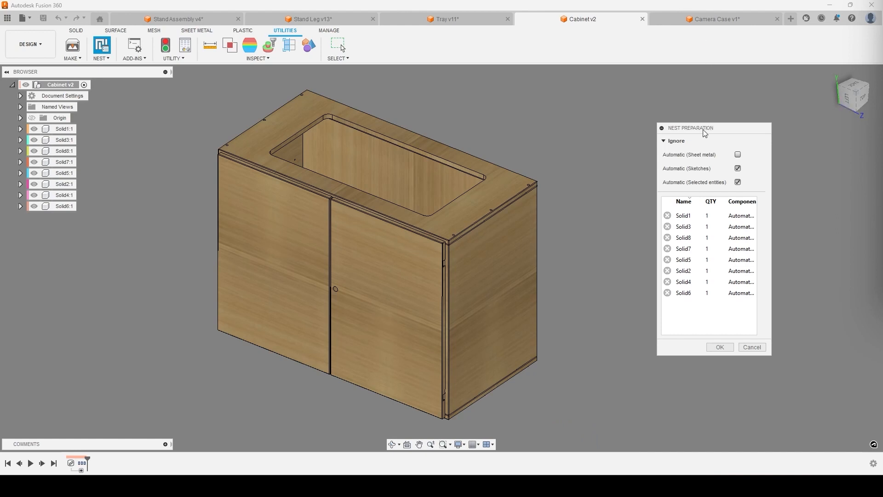
pyautogui.moveTo(703, 129); pyautogui.dragTo(732, 109)
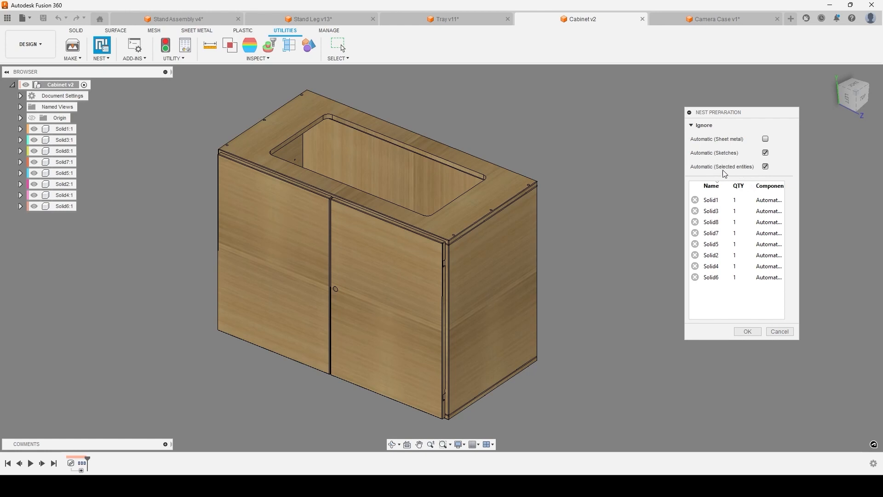
# Step: Examine each cabinet component in the nest preparation list, from Solid1 through Solid6
pyautogui.click(759, 203)
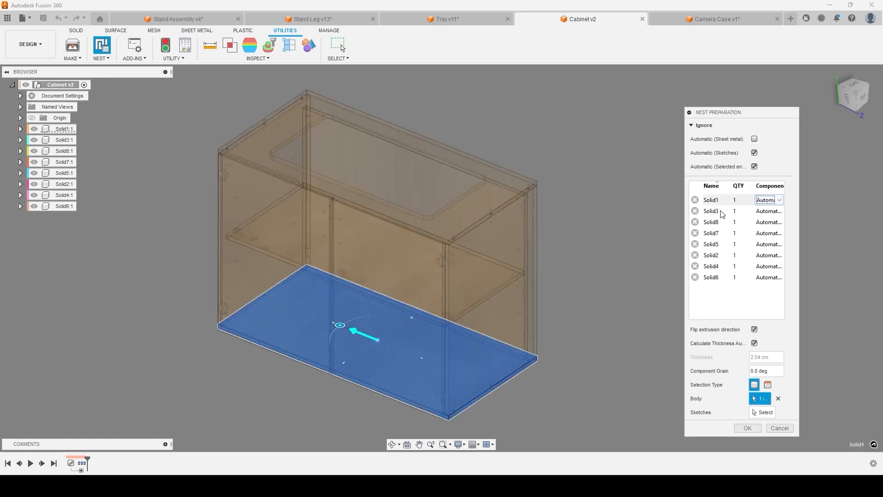
pyautogui.click(724, 212)
pyautogui.click(725, 223)
pyautogui.click(720, 233)
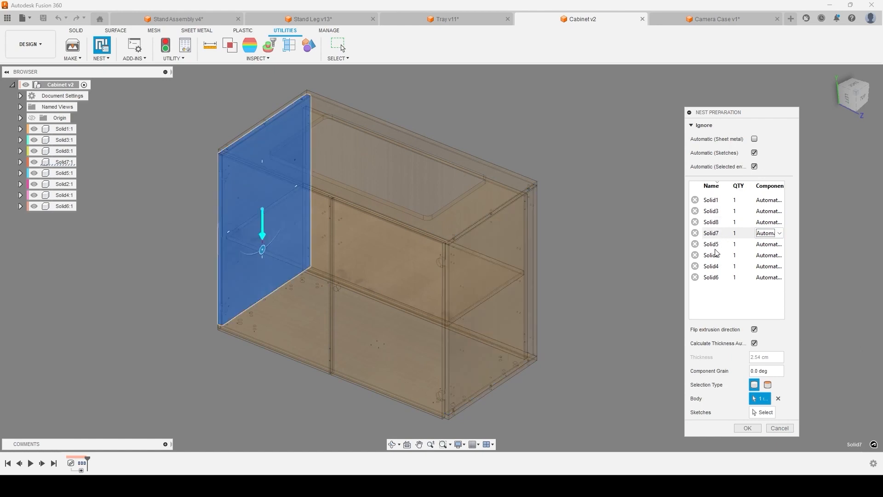
pyautogui.click(717, 245)
pyautogui.click(718, 256)
pyautogui.click(718, 266)
pyautogui.click(717, 279)
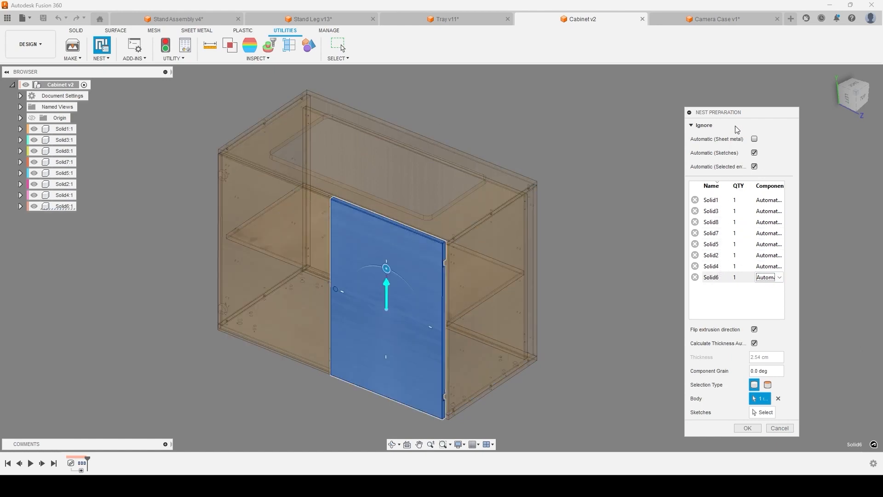
# Step: Recalculate Solid6's thickness automatically in the nest preparation and try its grain direction manipulator on the door
pyautogui.moveTo(738, 115); pyautogui.dragTo(721, 99)
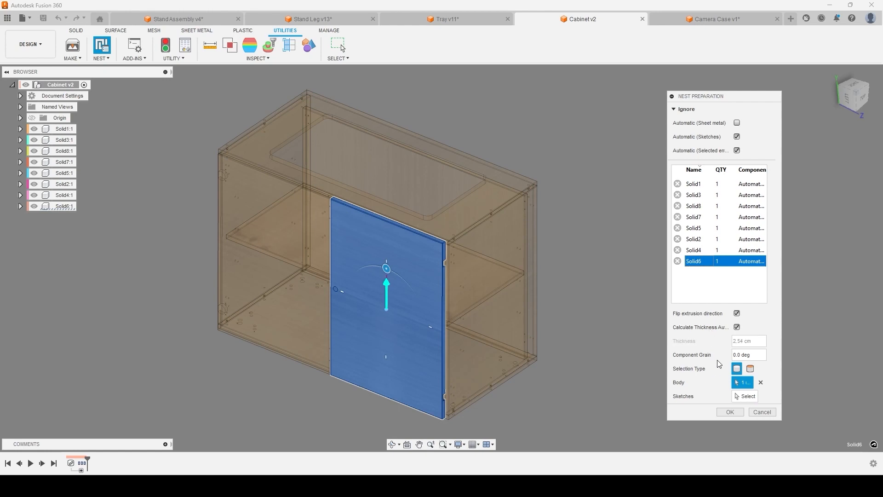
pyautogui.moveTo(758, 342); pyautogui.dragTo(731, 340)
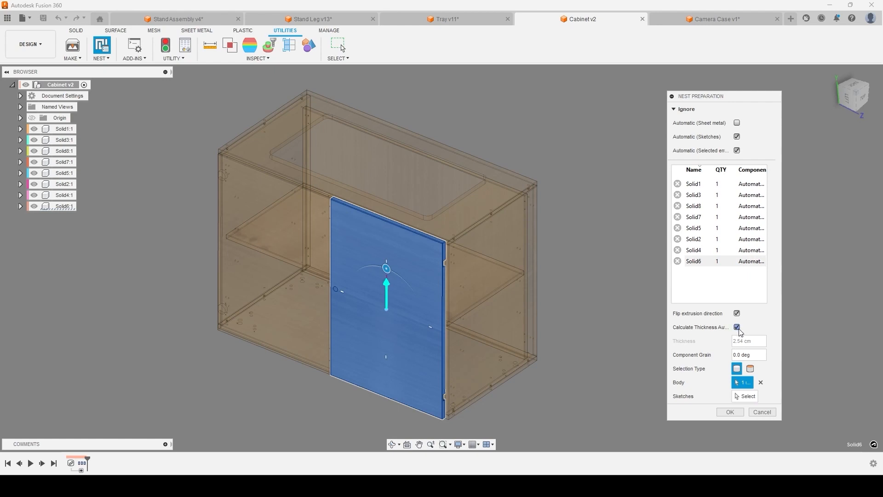
pyautogui.click(737, 327)
pyautogui.click(737, 327)
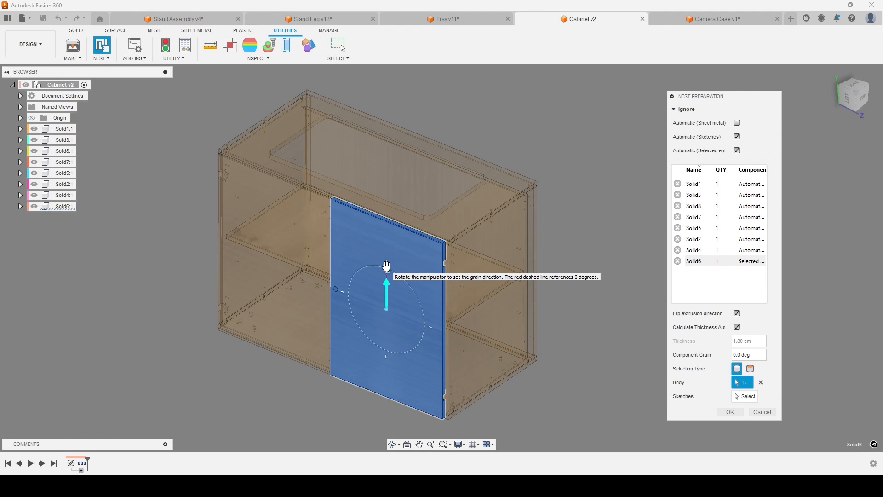
pyautogui.moveTo(386, 266)
pyautogui.mouseDown()
pyautogui.moveTo(363, 283)
pyautogui.moveTo(313, 293)
pyautogui.moveTo(345, 267)
pyautogui.moveTo(388, 251)
pyautogui.mouseUp()
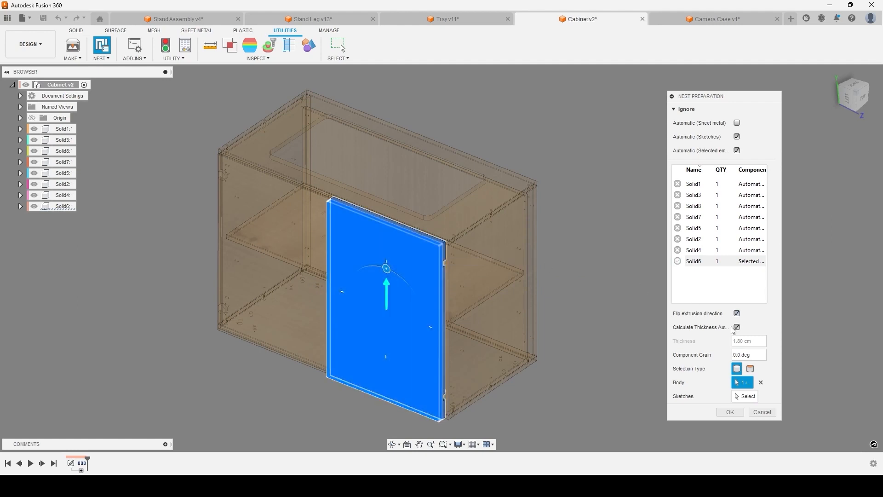
# Step: Check the Solid7 and Solid1 panels in the component list and accept the nest preparation
pyautogui.click(727, 237)
pyautogui.click(711, 216)
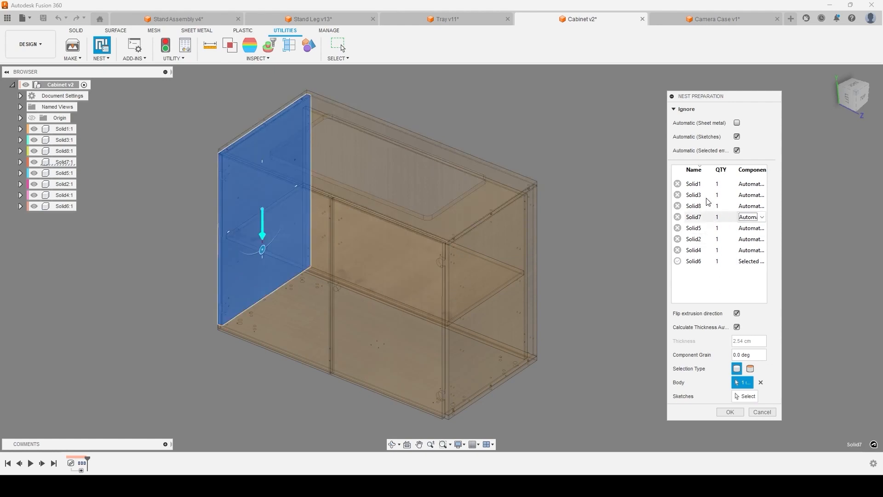
pyautogui.click(707, 198)
pyautogui.click(699, 185)
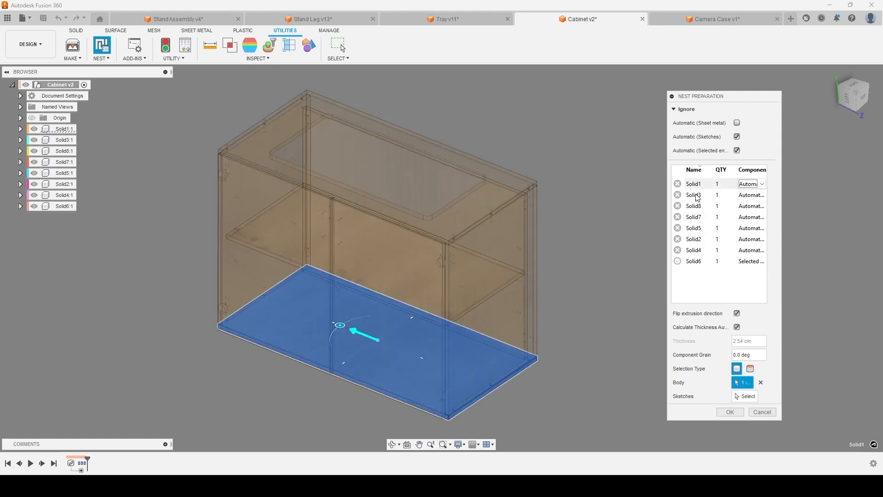
pyautogui.click(736, 413)
# Step: Switch the cabinet to the Manufacture workspace and view the nested panels of Setup2 with the fabrication tools
pyautogui.click(43, 46)
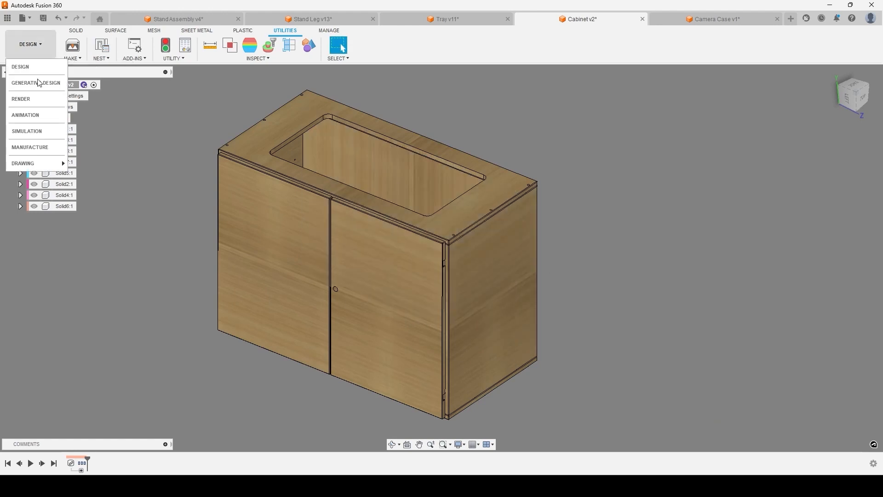
pyautogui.click(38, 150)
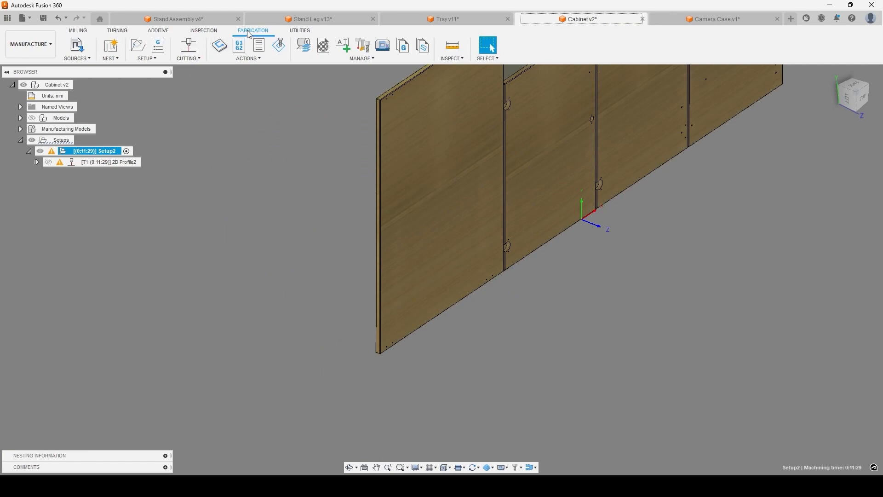
pyautogui.scroll(-5, 312, 171)
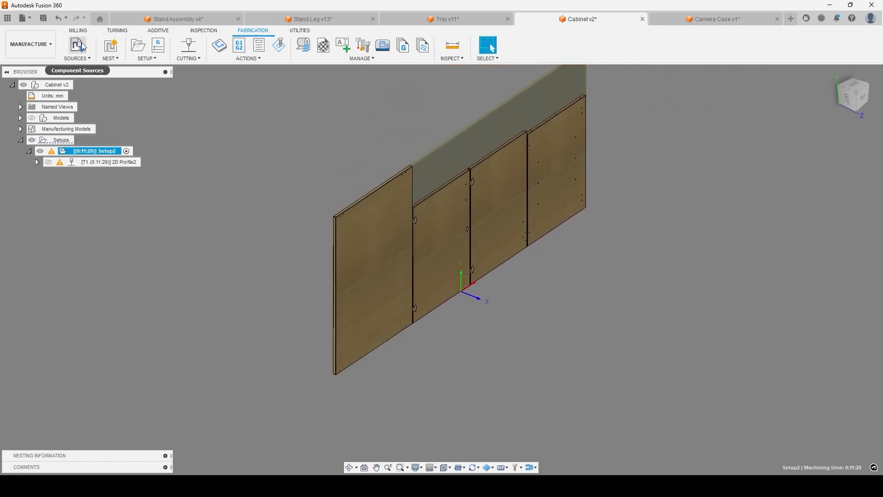
# Step: Start a new nest study and check the job quantity choices, keeping a single value of 1
pyautogui.click(114, 52)
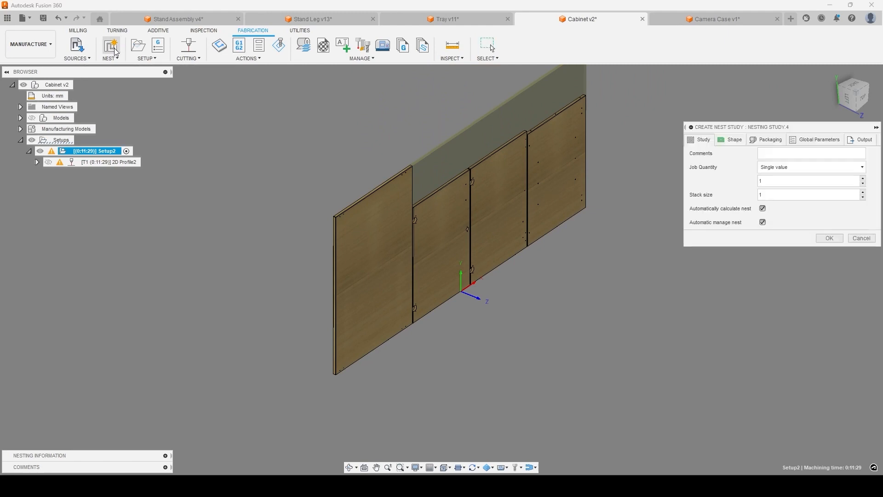
pyautogui.moveTo(730, 130); pyautogui.dragTo(691, 118)
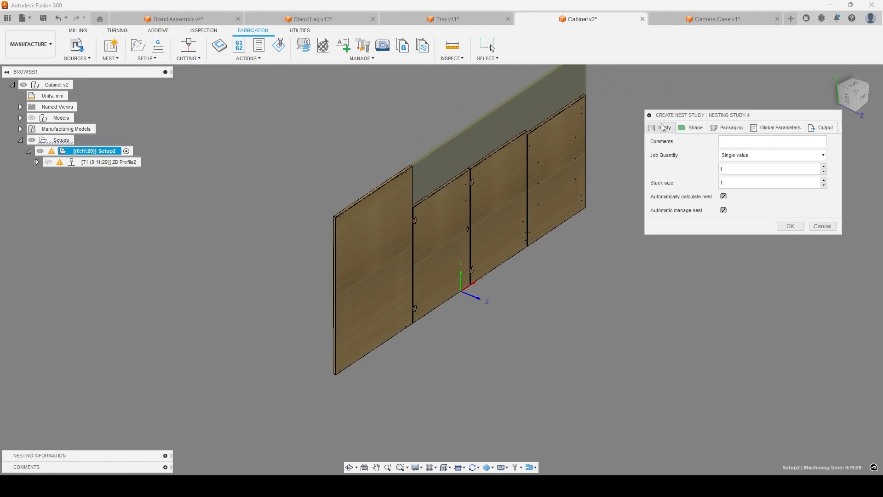
pyautogui.click(738, 157)
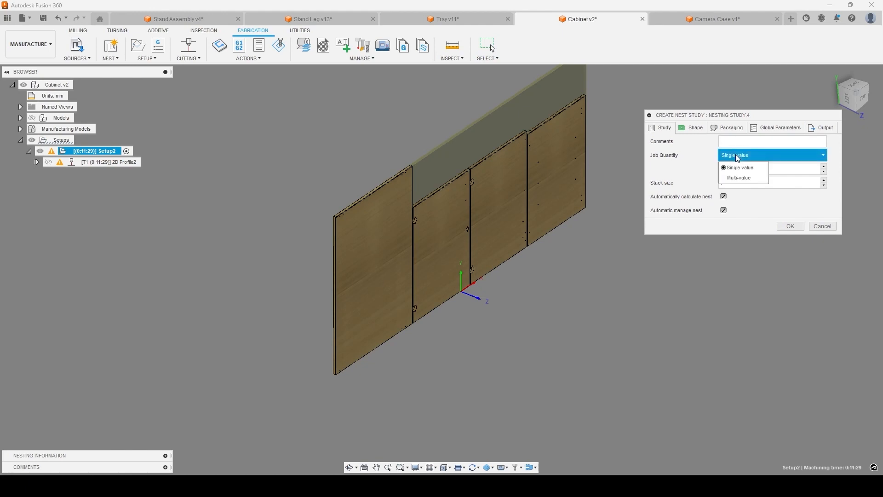
pyautogui.click(738, 158)
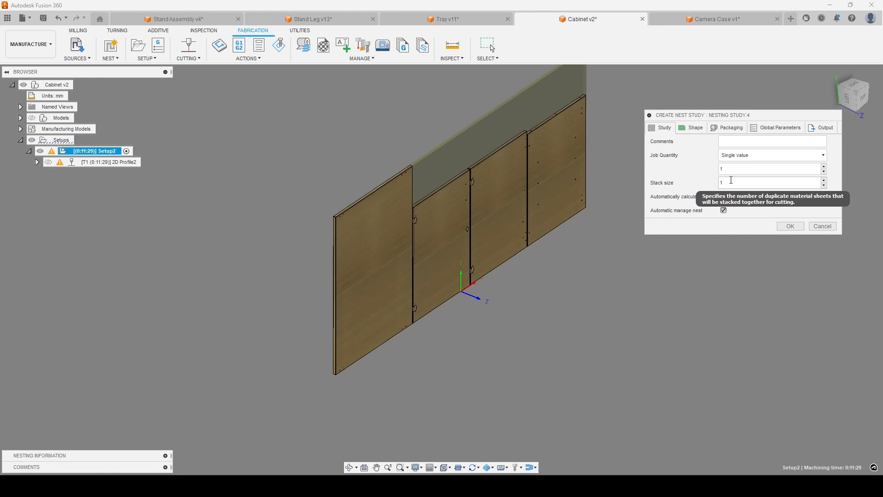
# Step: Review the study's Solid6 shape and its Packaging.1 sheet, and create the nest study
pyautogui.click(700, 130)
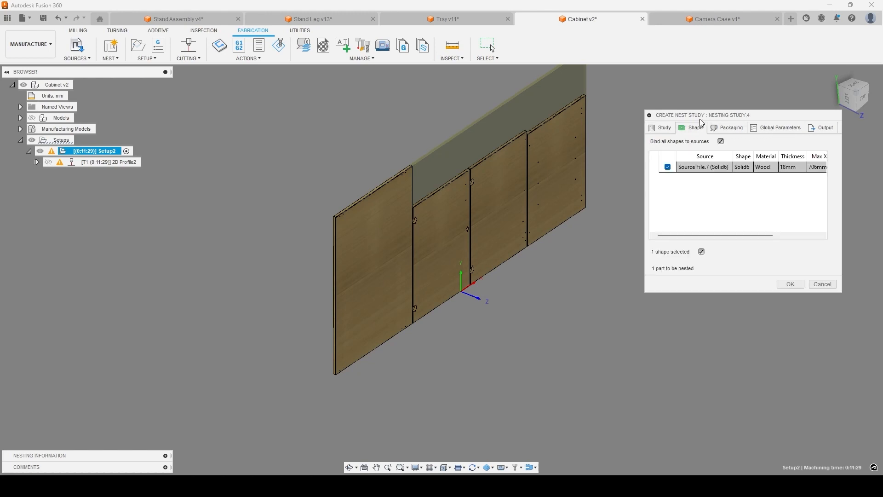
pyautogui.moveTo(701, 121); pyautogui.dragTo(650, 112)
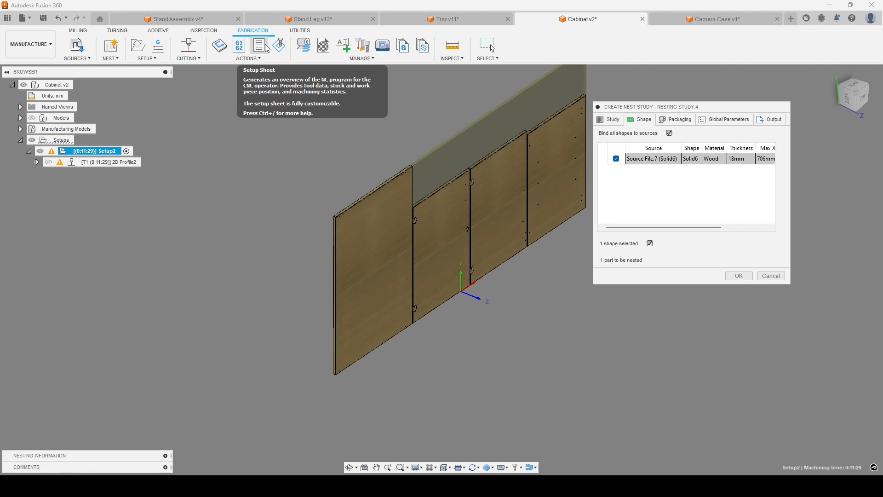
pyautogui.click(679, 120)
pyautogui.moveTo(667, 108); pyautogui.dragTo(661, 99)
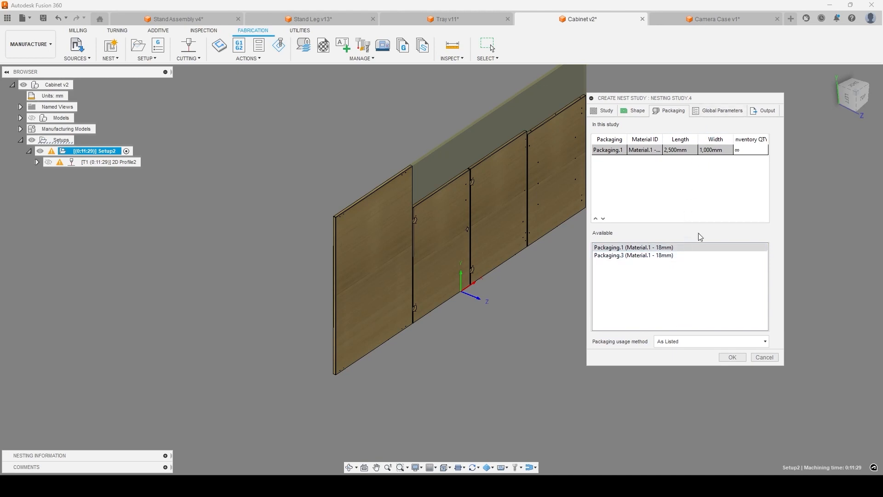
pyautogui.click(731, 358)
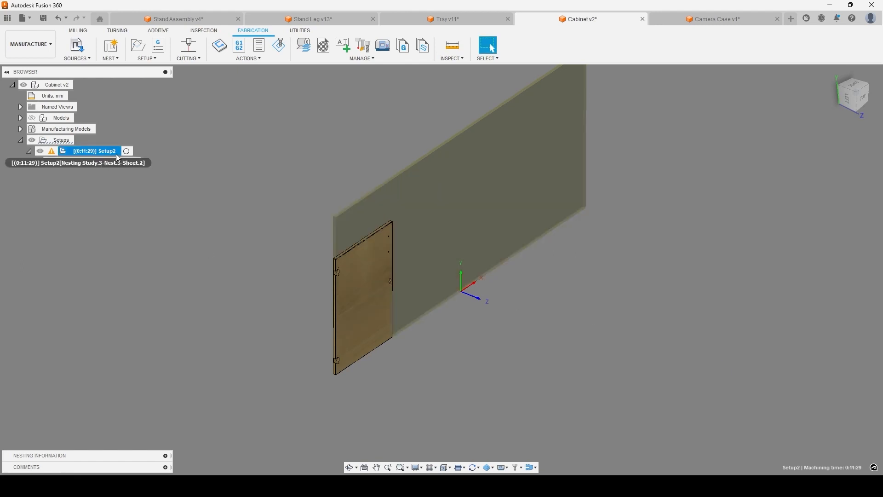
# Step: Activate Setup2 again to display its nested panels and stock
pyautogui.click(243, 119)
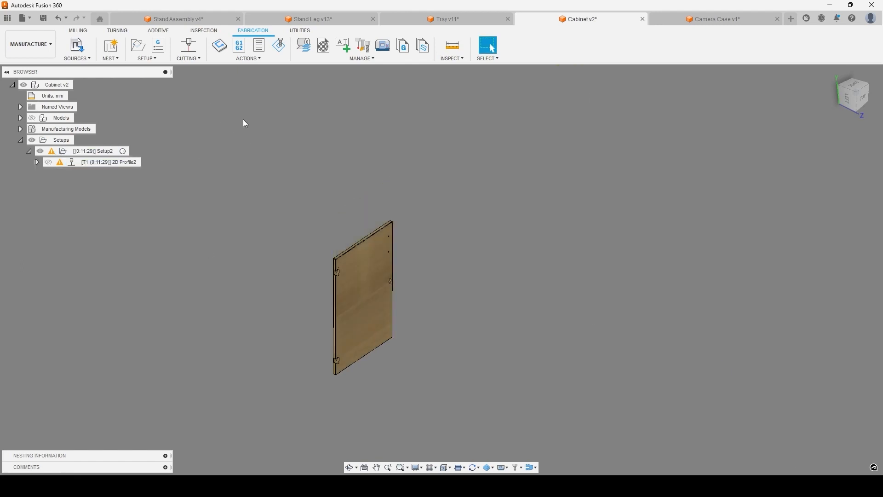
pyautogui.click(86, 151)
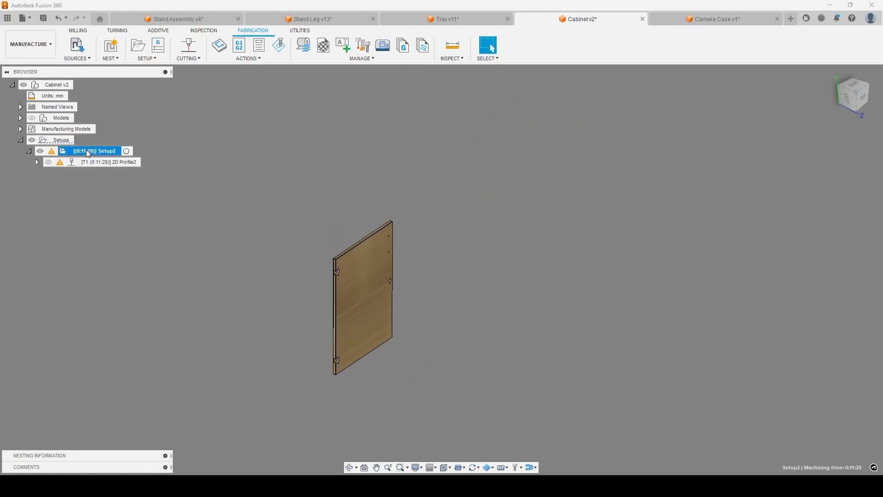
pyautogui.click(126, 152)
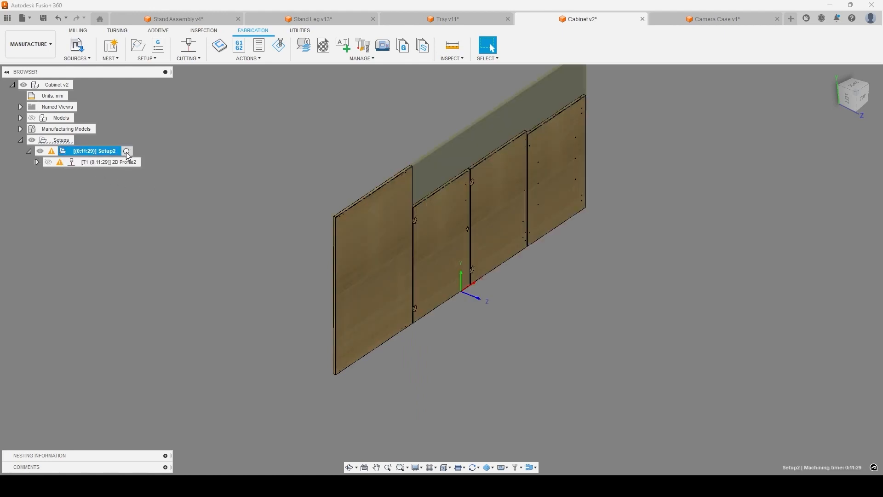
pyautogui.click(37, 162)
pyautogui.click(37, 162)
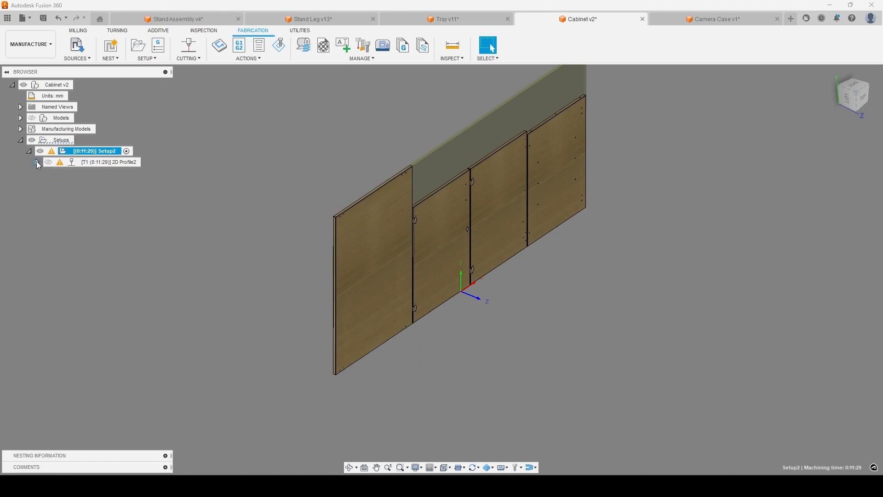
# Step: View the nested sheets one by one: Sheet.2, Sheet.3 and Sheet.4 of Nesting Study.3, and Sheet.6 of Nesting Study.4
pyautogui.click(20, 129)
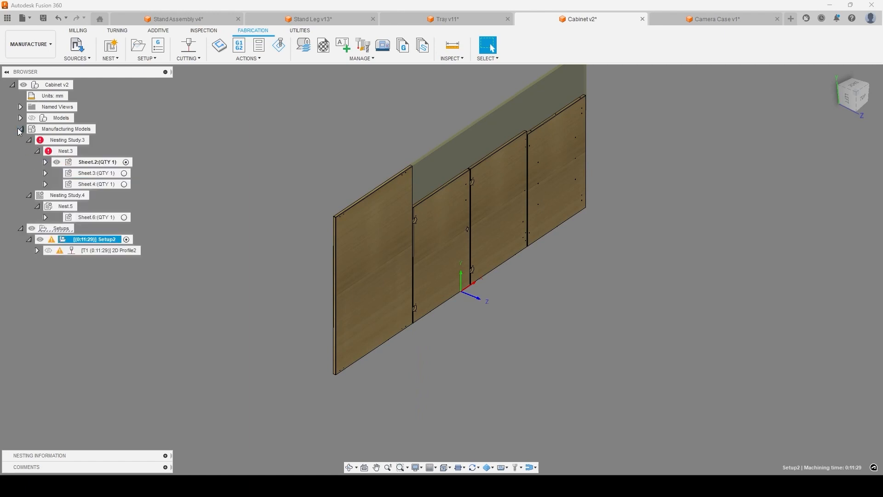
pyautogui.click(104, 165)
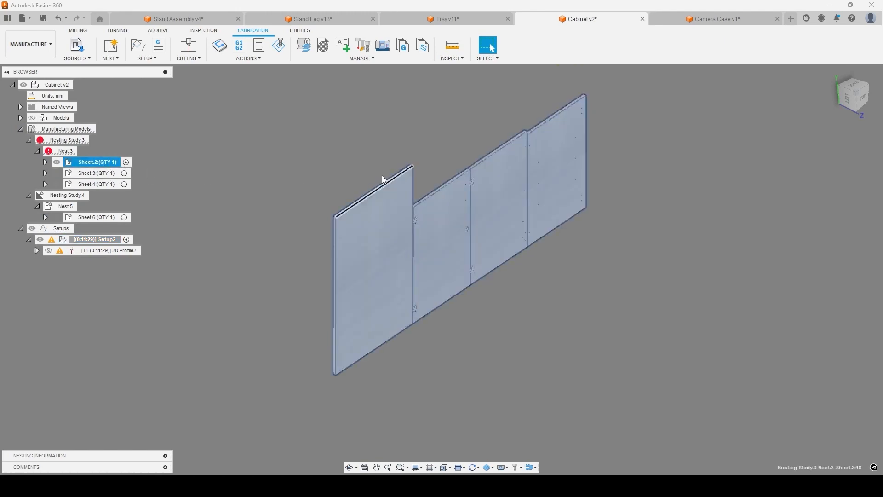
pyautogui.click(351, 148)
pyautogui.keyDown('shift'); pyautogui.moveTo(318, 161); pyautogui.dragTo(289, 148, button='middle'); pyautogui.keyUp('shift')
pyautogui.click(124, 174)
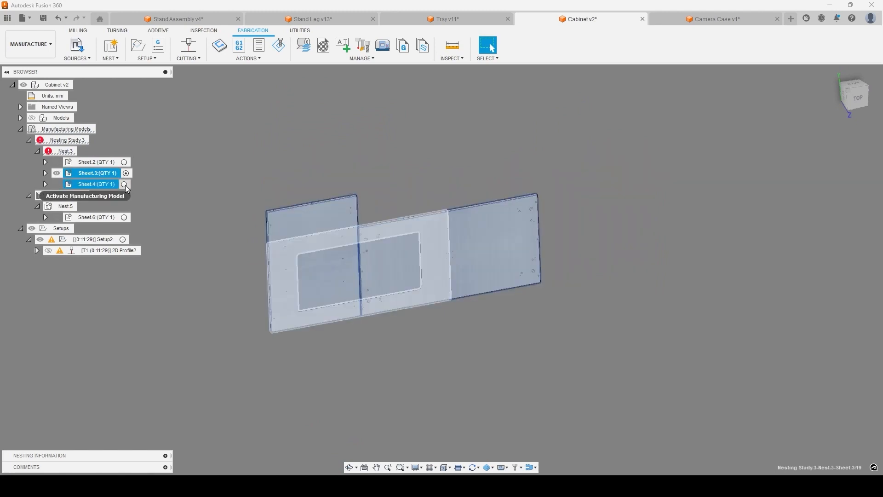
pyautogui.click(124, 184)
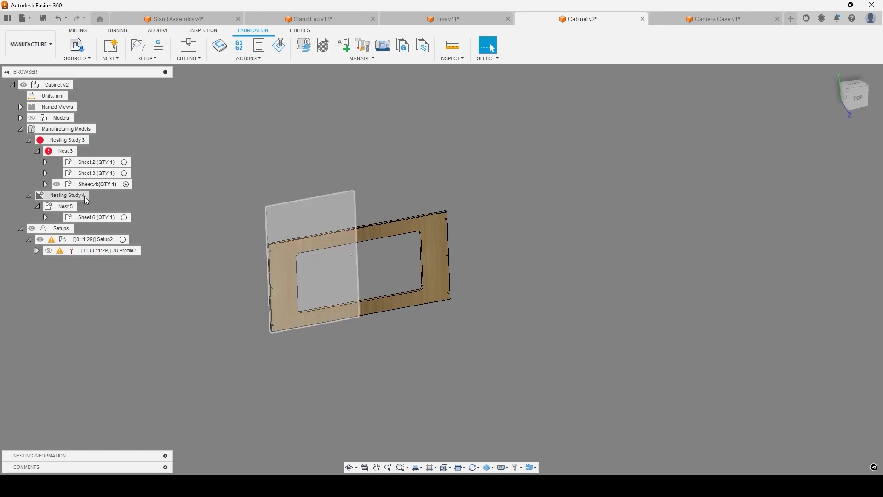
pyautogui.click(124, 217)
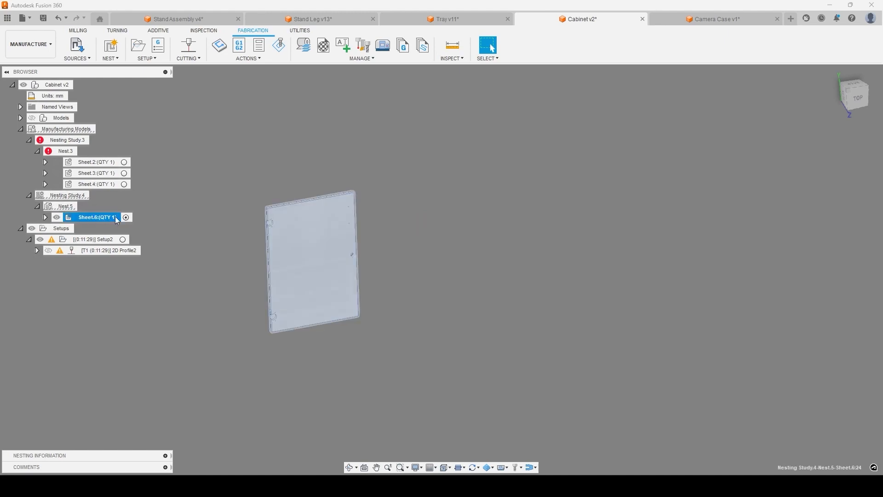
# Step: Reactivate Setup2 and edit it to use the manufacturing model Nesting Study.3-Nest.3-Sheet.3, accepting the cleared geometry selections
pyautogui.click(38, 206)
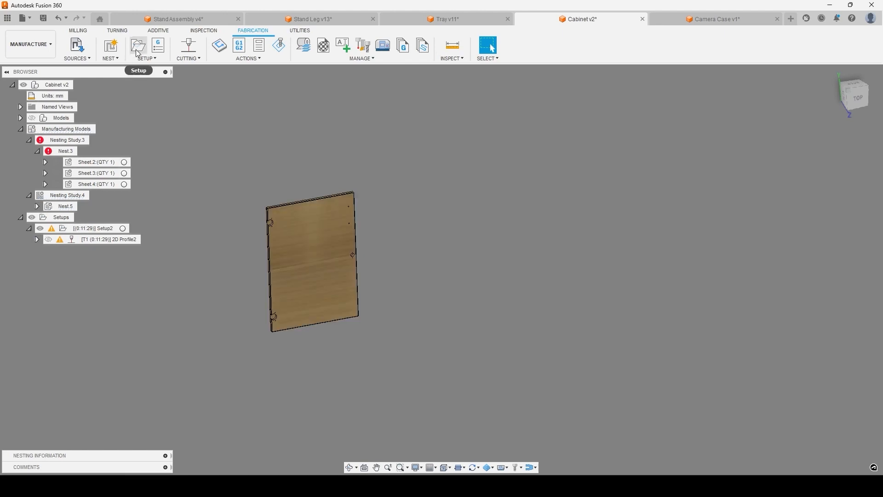
pyautogui.click(112, 229)
pyautogui.click(127, 229)
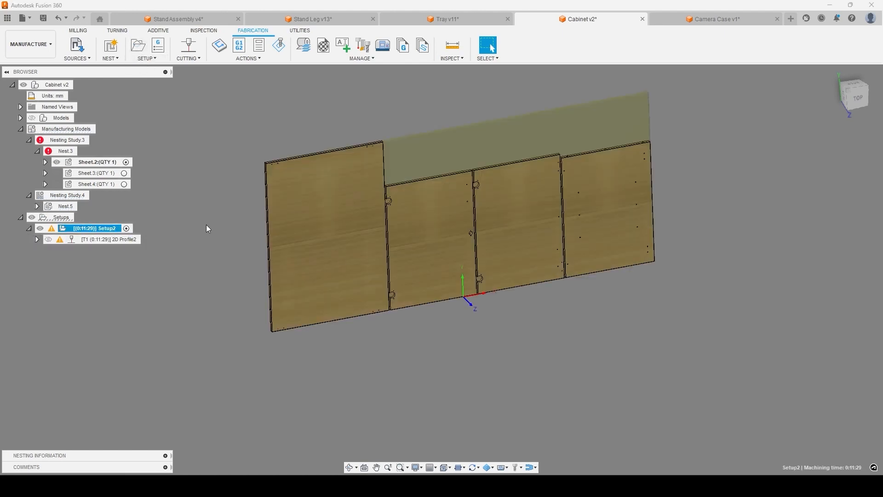
pyautogui.rightClick(103, 226)
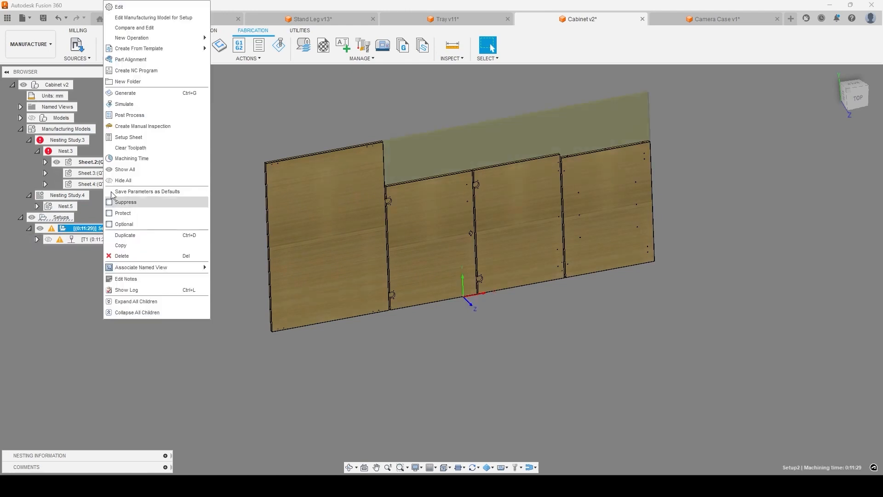
pyautogui.click(133, 7)
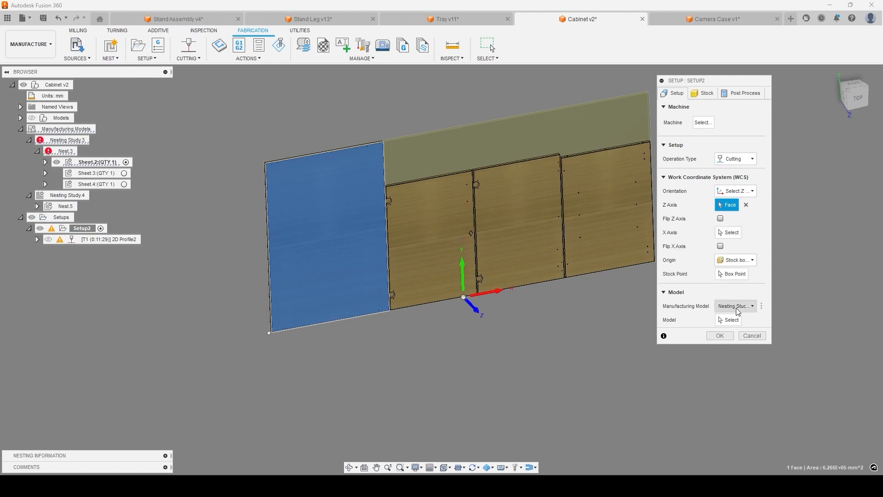
pyautogui.click(736, 306)
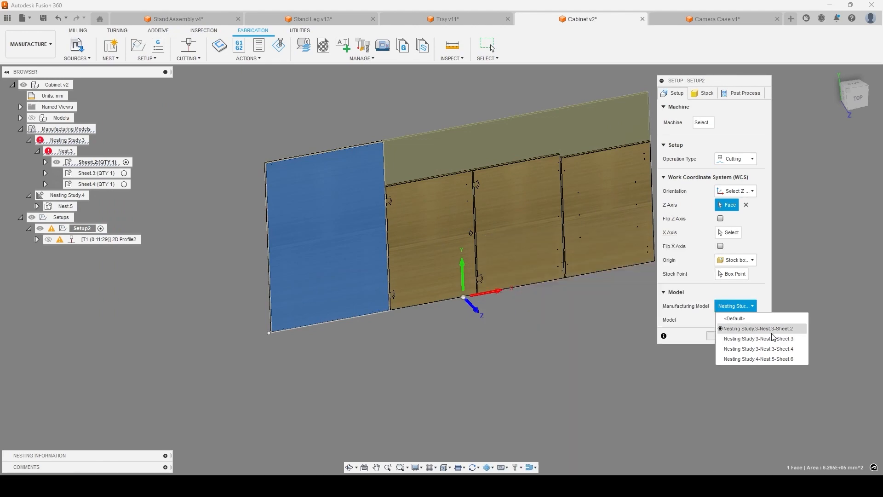
pyautogui.click(768, 342)
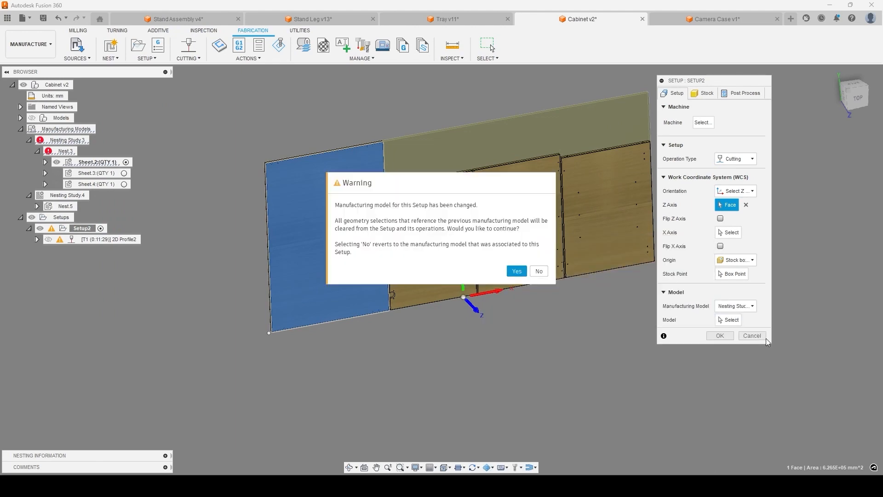
pyautogui.click(517, 272)
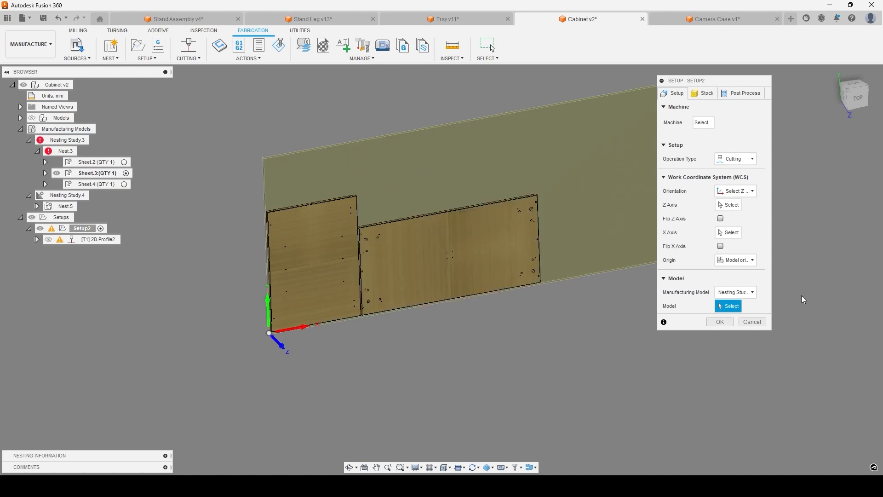
# Step: Try Nesting Study.3-Nest.3-Sheet.4 and Nesting Study.4-Nest.5-Sheet.6 as Setup2's manufacturing model
pyautogui.click(751, 292)
pyautogui.click(763, 330)
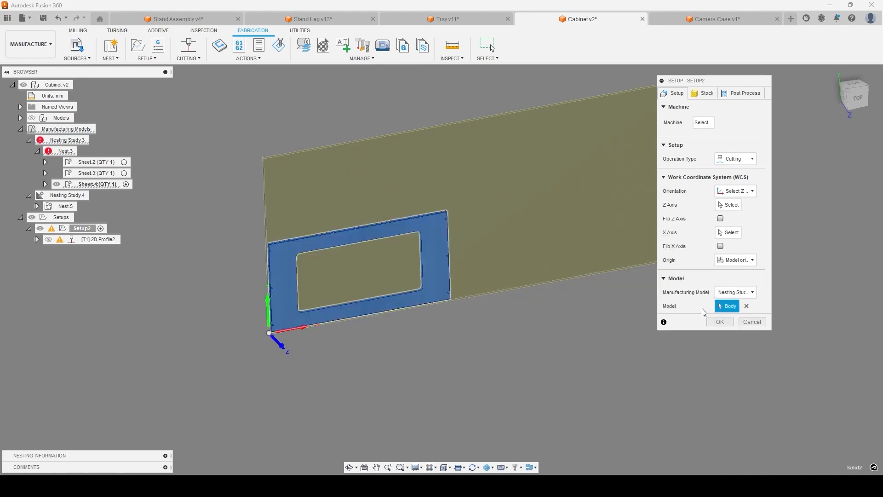
pyautogui.click(736, 293)
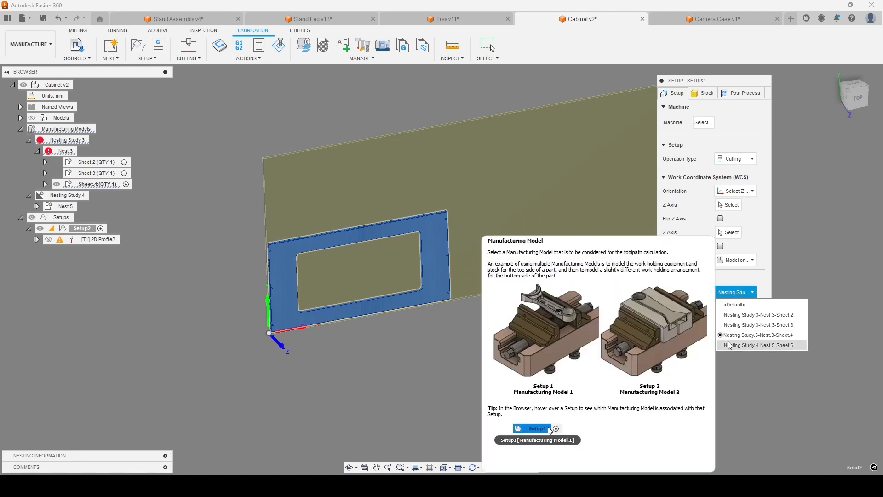
pyautogui.click(729, 339)
# Step: Set Setup2's manufacturing model to Nesting Study.3-Nest.3-Sheet.2 and accept the setup with all solids included
pyautogui.click(736, 292)
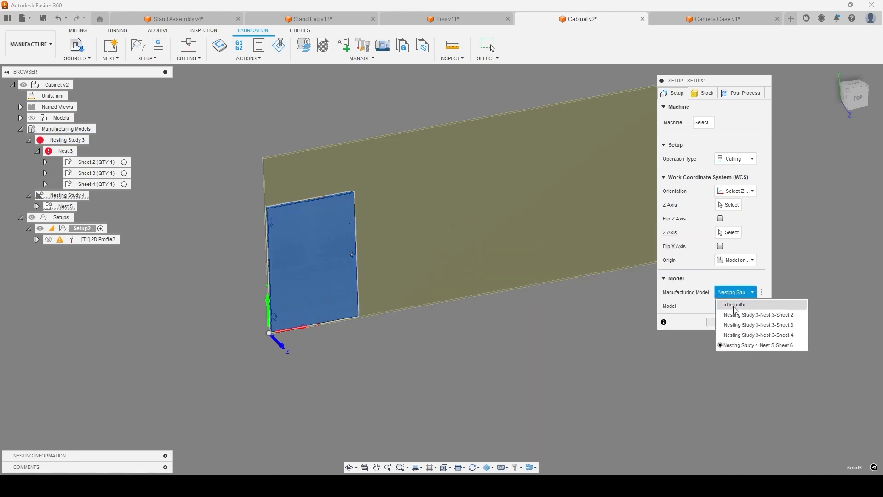
pyautogui.click(738, 321)
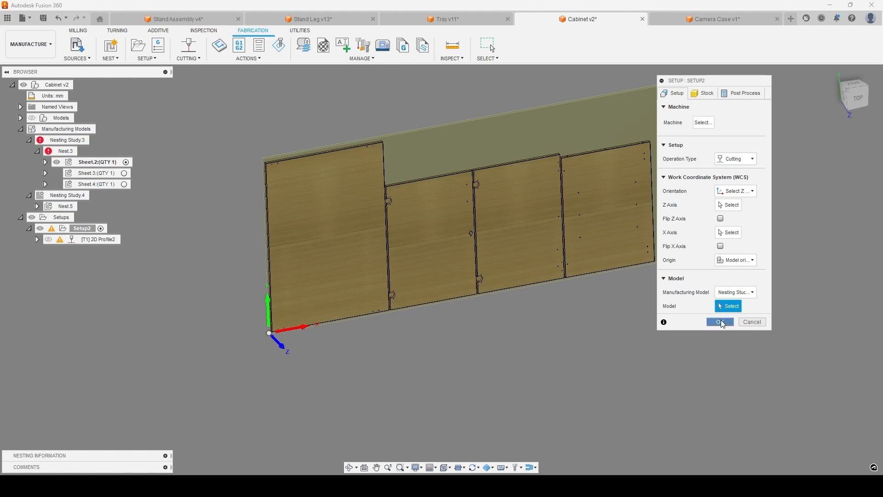
pyautogui.click(720, 321)
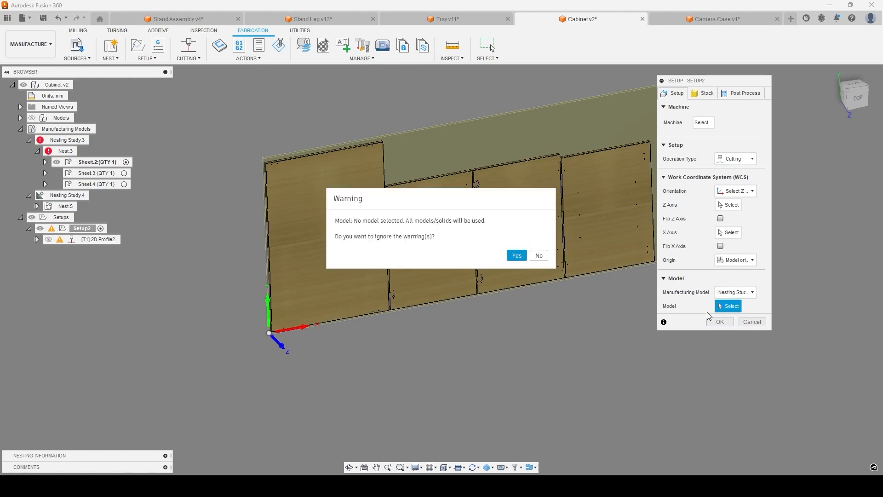
pyautogui.click(520, 258)
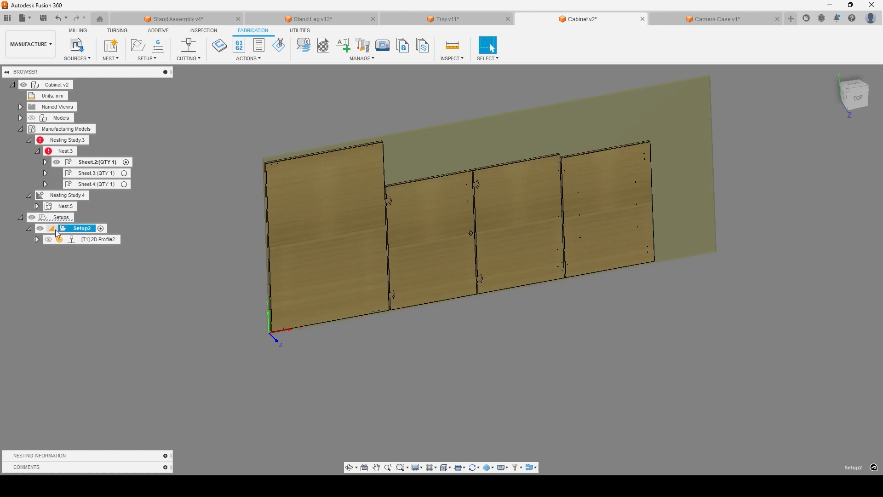
pyautogui.click(94, 240)
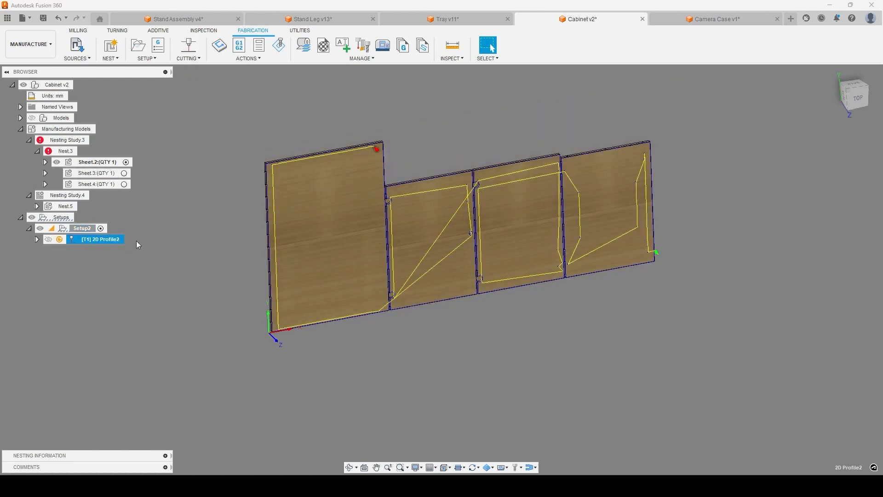
pyautogui.click(188, 46)
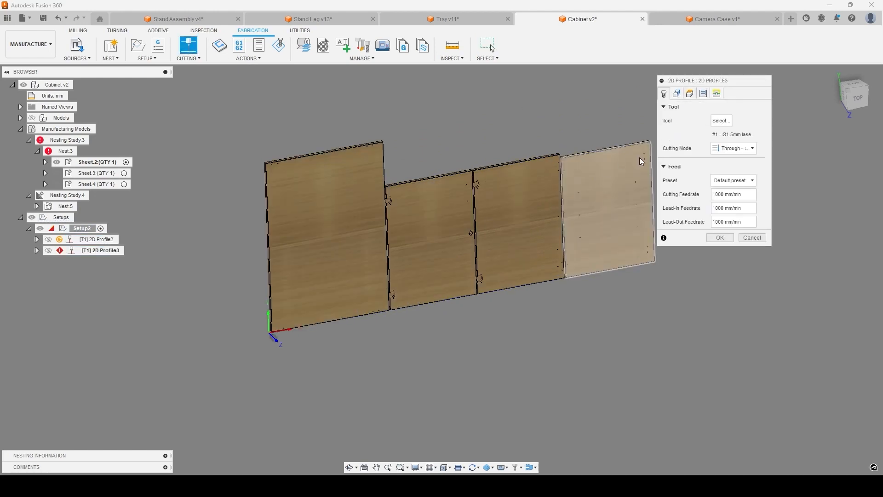
pyautogui.click(753, 236)
# Step: Regenerate the toolpath of the 2D Profile2 operation in Setup2
pyautogui.click(102, 240)
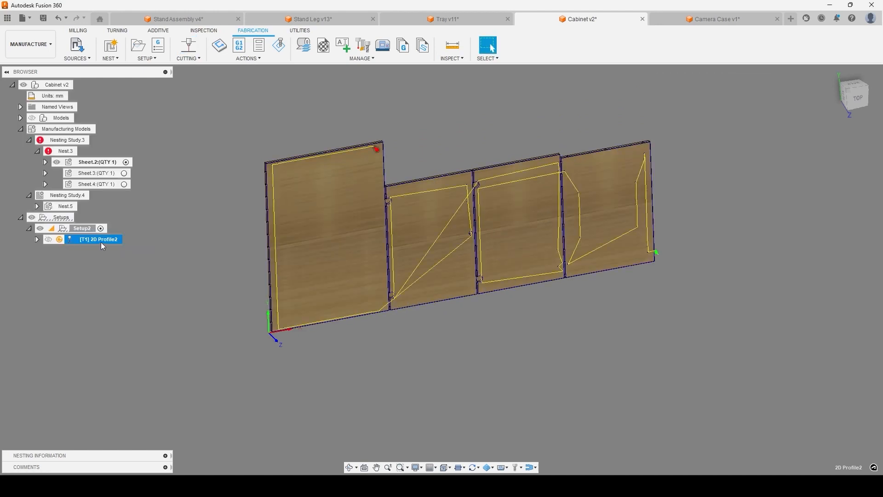
pyautogui.rightClick(106, 241)
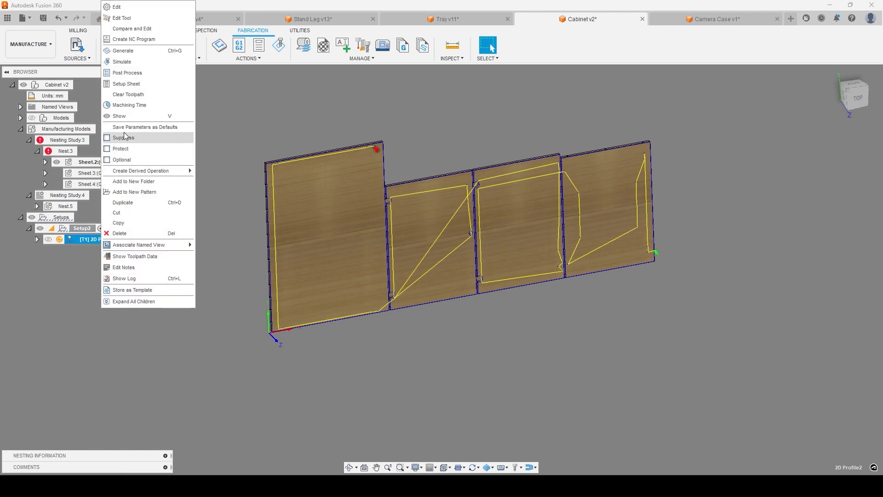
pyautogui.click(129, 51)
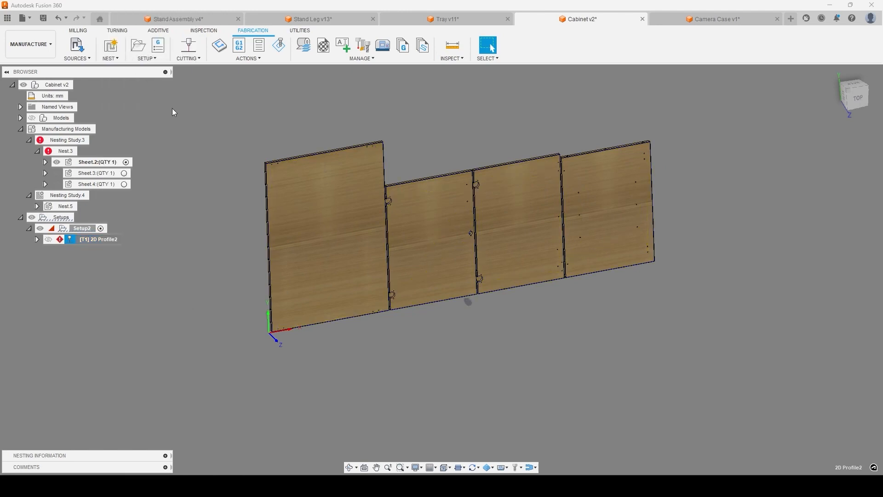
# Step: Open the 2D Profile2 operation in Setup2 for editing
pyautogui.rightClick(90, 245)
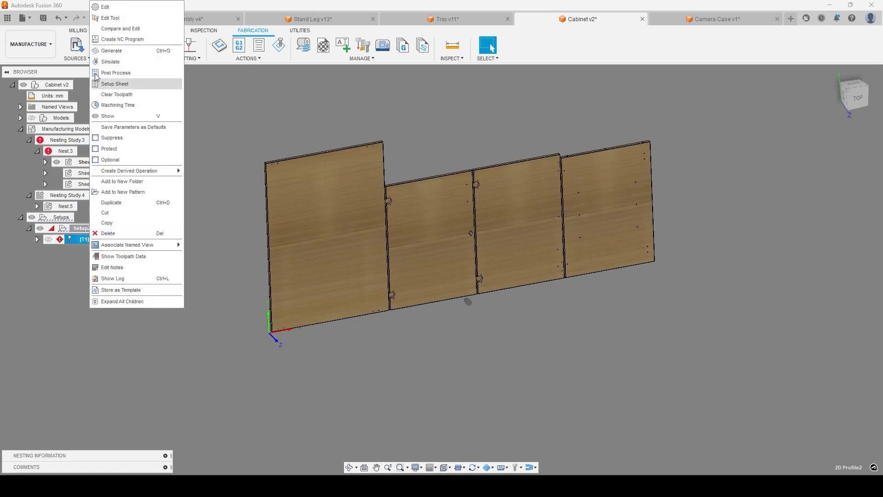
pyautogui.click(99, 15)
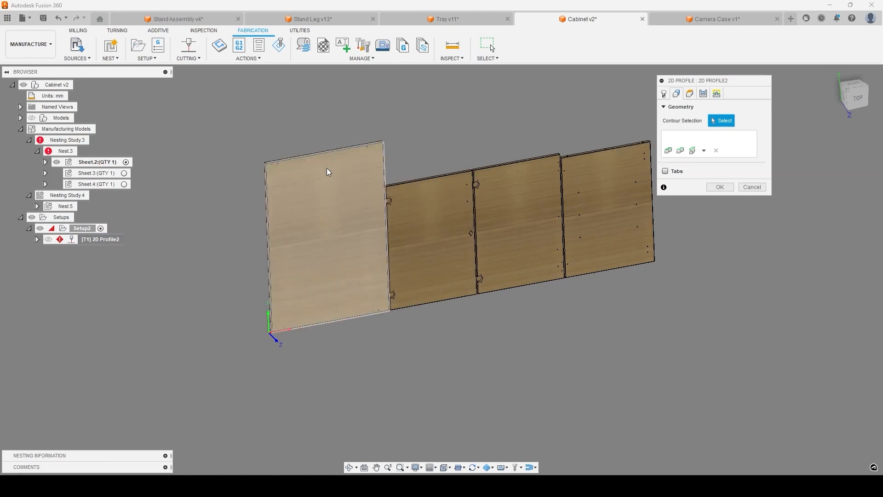
# Step: Try selecting the top faces of all four Sheet.2 panels as face contours, and clear the contour selection
pyautogui.click(338, 174)
pyautogui.click(448, 230)
pyautogui.click(524, 216)
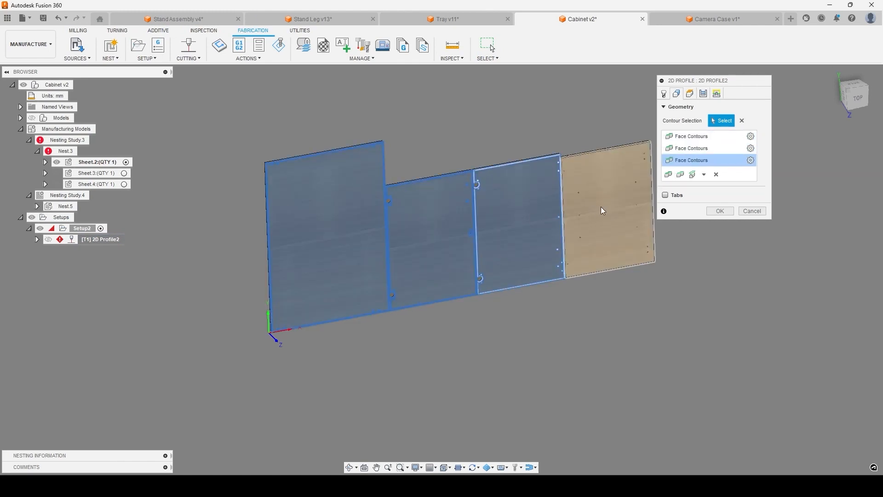
pyautogui.click(603, 205)
pyautogui.scroll(5, 598, 193)
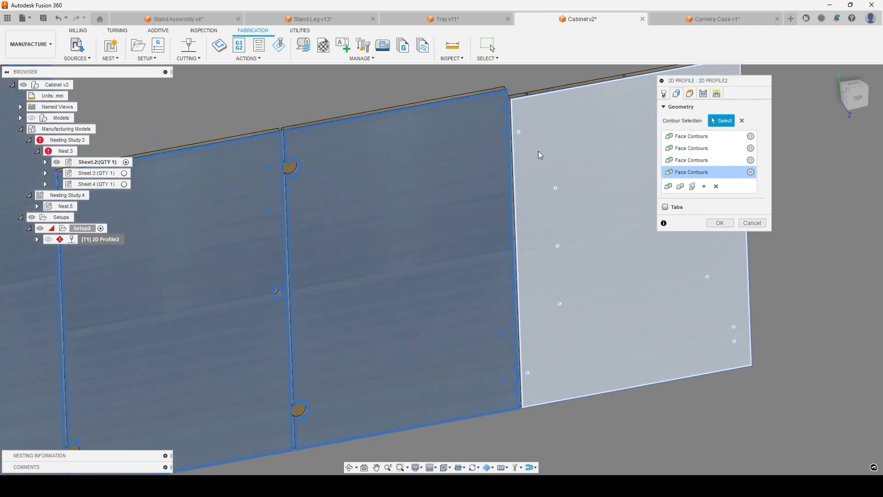
pyautogui.scroll(3, 538, 153)
pyautogui.scroll(-3, 483, 106)
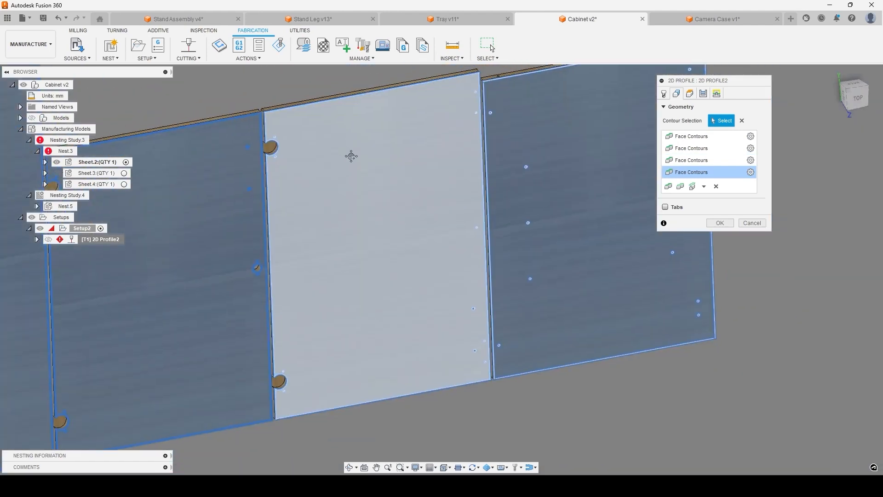
pyautogui.scroll(8, 310, 172)
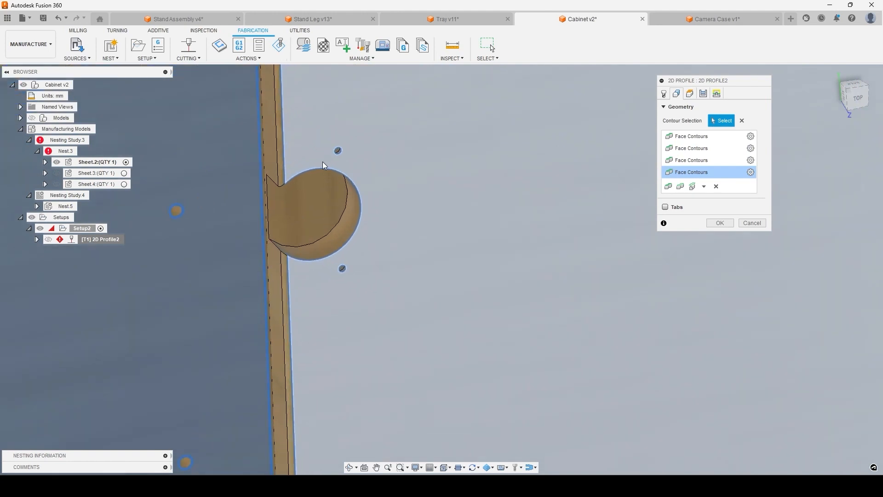
pyautogui.scroll(-4, 318, 170)
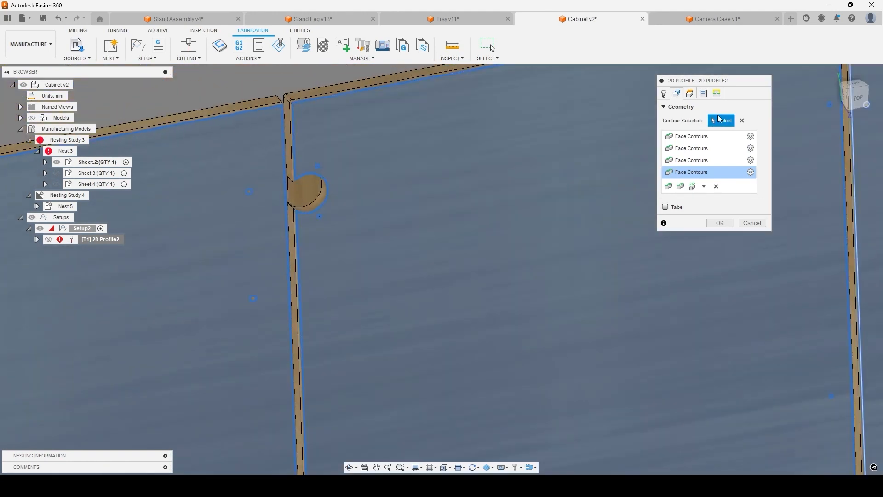
pyautogui.click(741, 120)
# Step: Start a Silhouette contour selection based on the setup model and view the sheet from the top
pyautogui.click(706, 150)
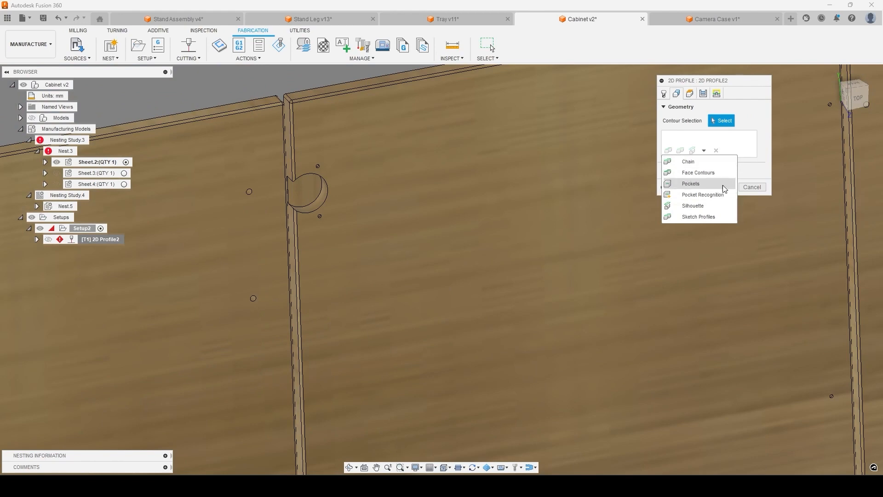
pyautogui.click(704, 206)
pyautogui.scroll(-9, 589, 181)
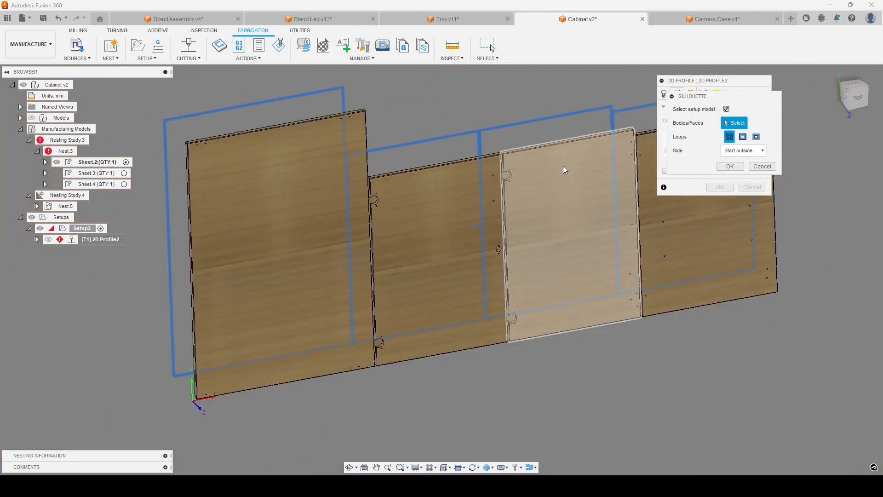
pyautogui.scroll(1, 547, 165)
pyautogui.click(858, 98)
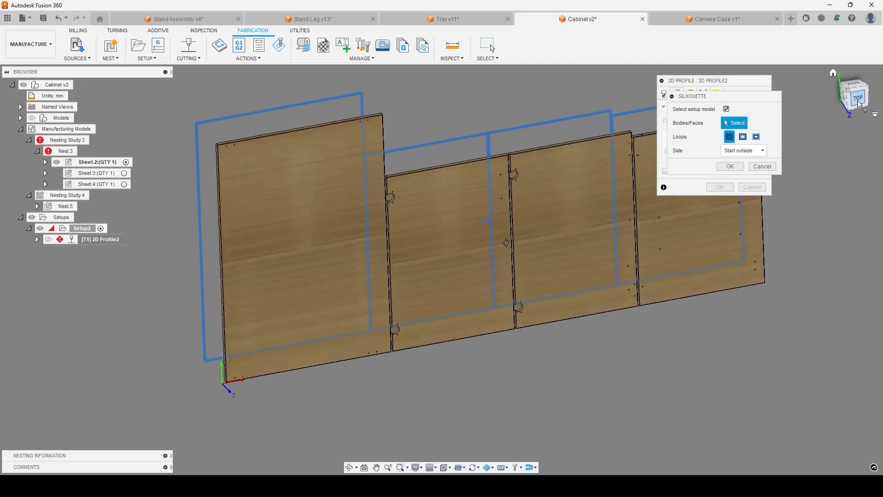
# Step: Examine the silhouette loops along the panel edges and around the second panel's round through-hole
pyautogui.moveTo(479, 151); pyautogui.dragTo(388, 113, button='middle')
pyautogui.scroll(5, 445, 264)
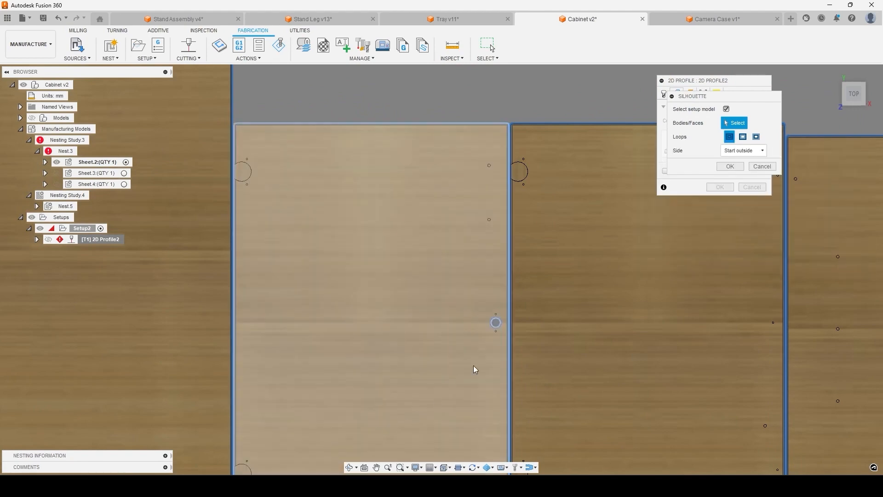
pyautogui.scroll(4, 495, 320)
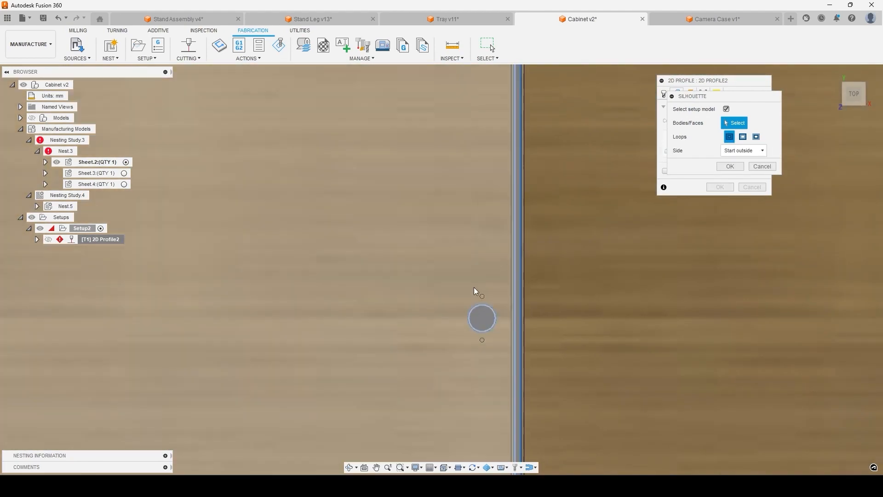
pyautogui.scroll(-5, 467, 280)
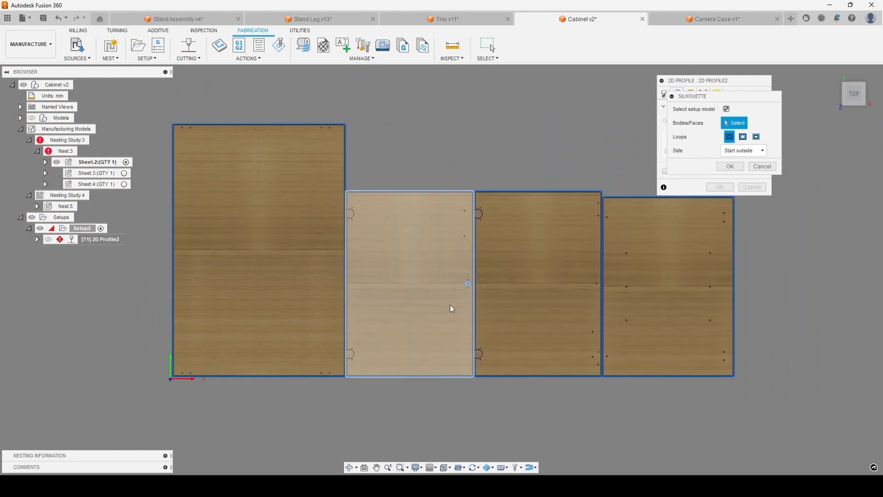
pyautogui.scroll(4, 451, 306)
pyautogui.scroll(15, 487, 260)
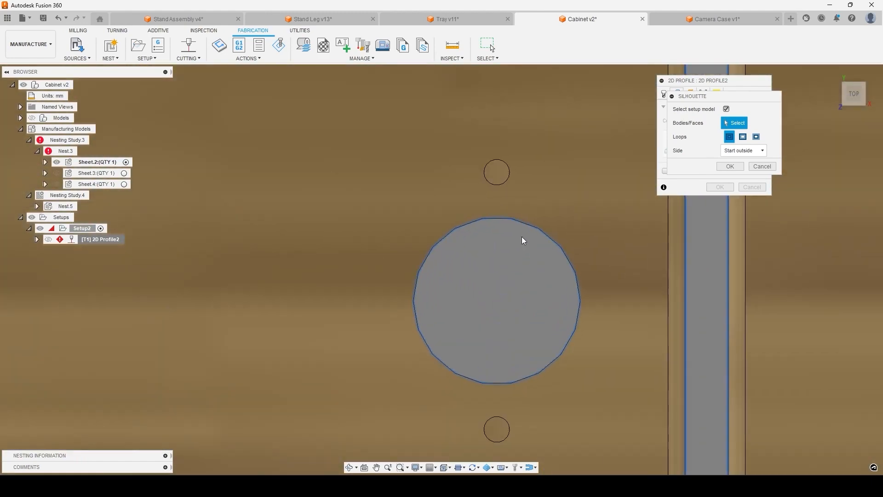
pyautogui.scroll(-3, 437, 251)
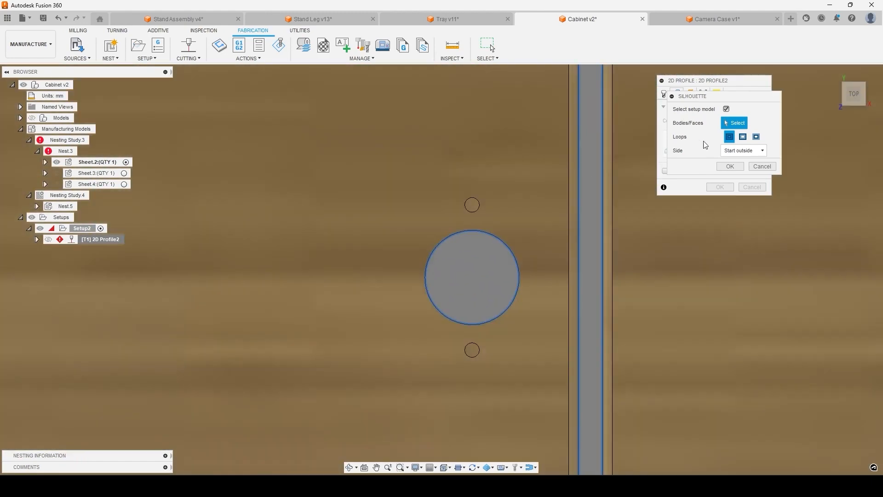
# Step: Try restricting the silhouette loops to the outside loops only and to the inside loops only
pyautogui.click(744, 137)
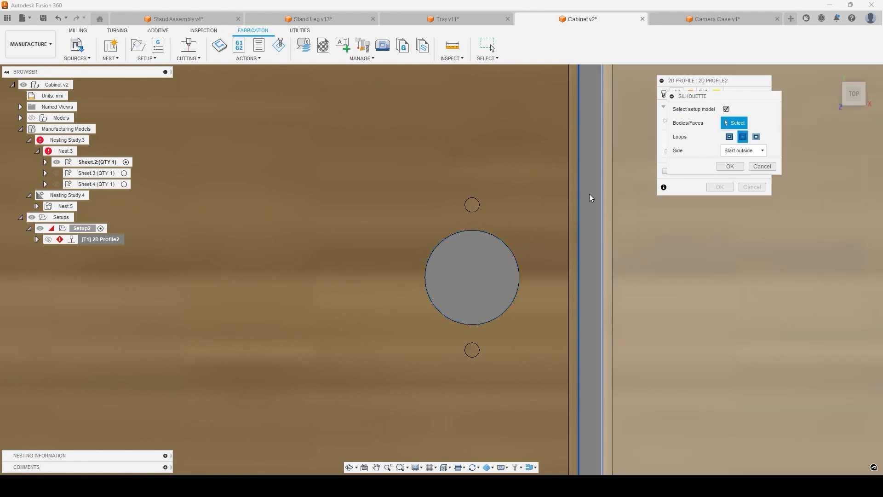
pyautogui.scroll(3, 441, 257)
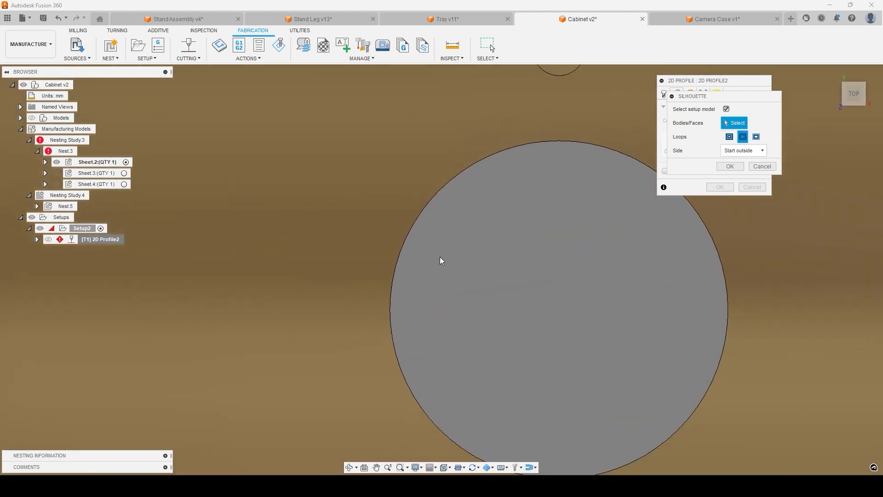
pyautogui.scroll(-15, 449, 252)
pyautogui.scroll(-3, 449, 252)
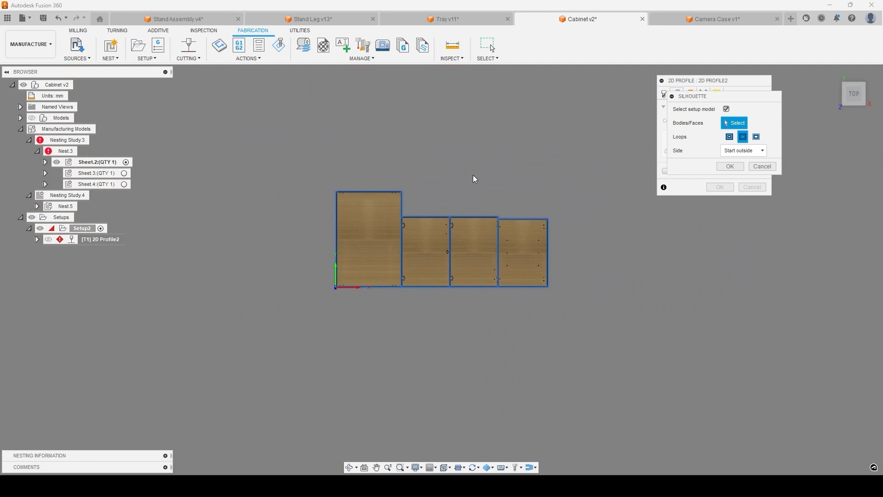
pyautogui.click(757, 137)
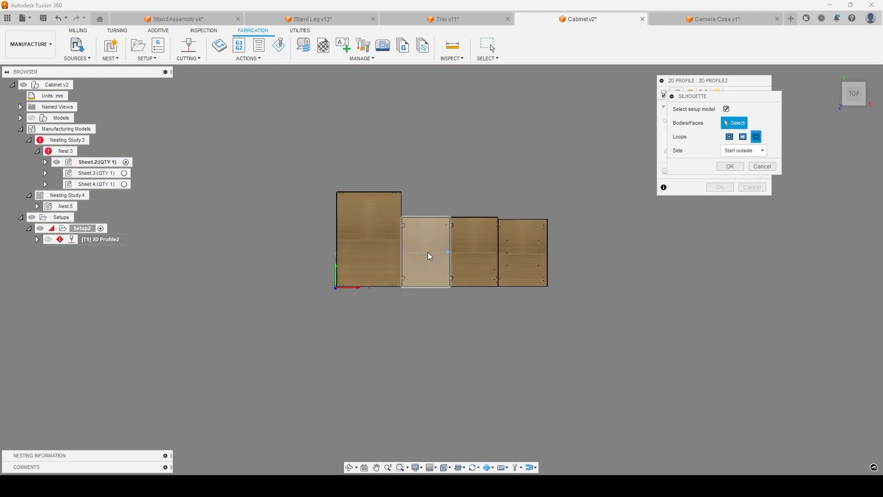
pyautogui.scroll(5, 430, 253)
# Step: Include both outside and inside loops in the silhouette and accept it and the 2D Profile2 operation
pyautogui.click(729, 136)
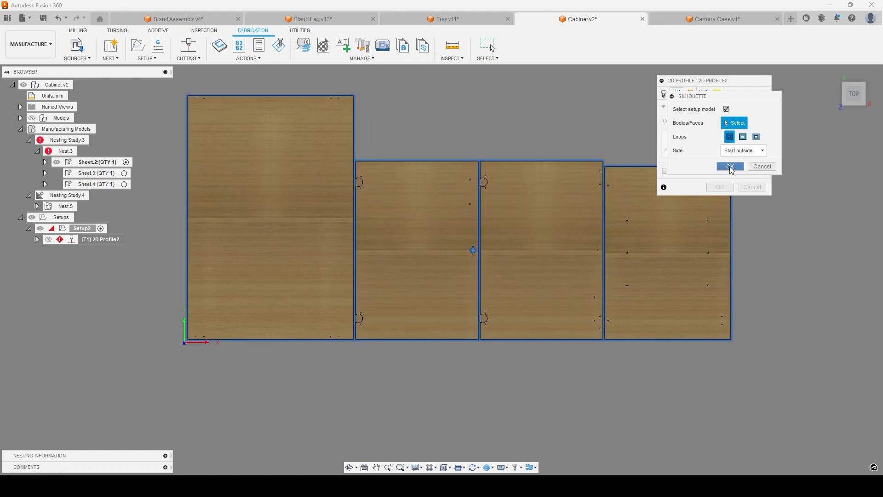
pyautogui.click(731, 167)
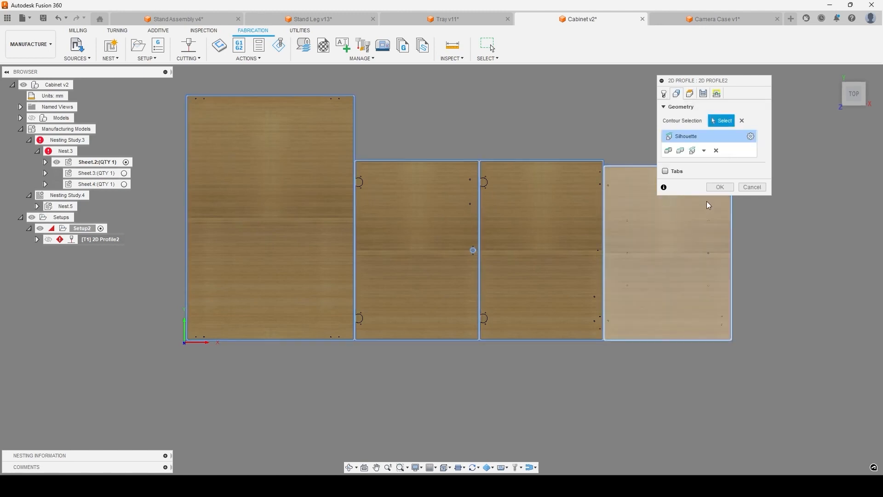
pyautogui.click(722, 187)
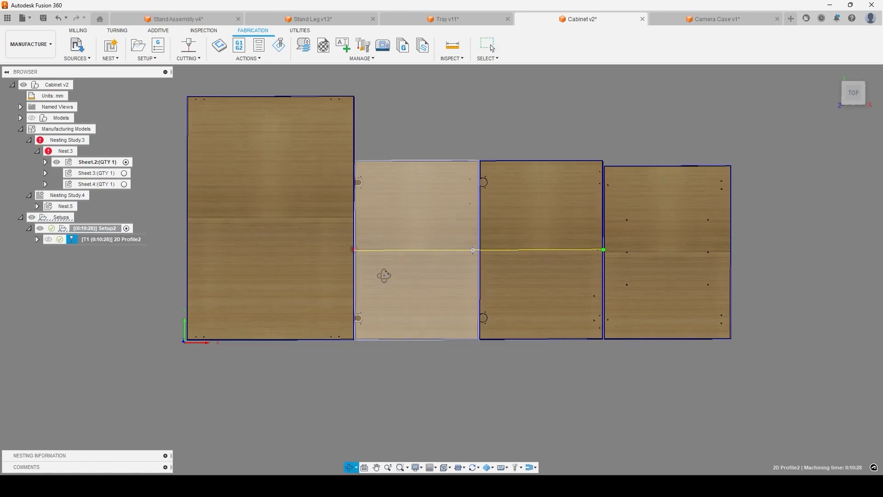
pyautogui.keyDown('shift'); pyautogui.moveTo(384, 276); pyautogui.dragTo(362, 245, button='middle'); pyautogui.keyUp('shift')
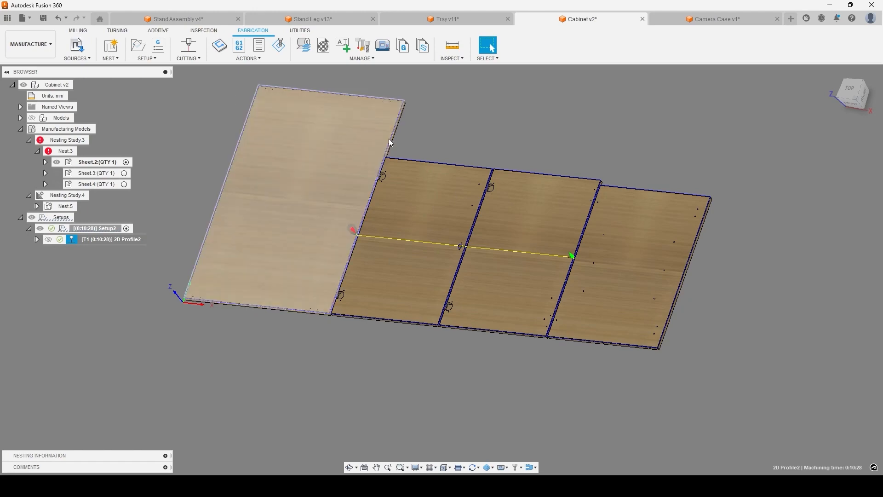
pyautogui.scroll(5, 388, 139)
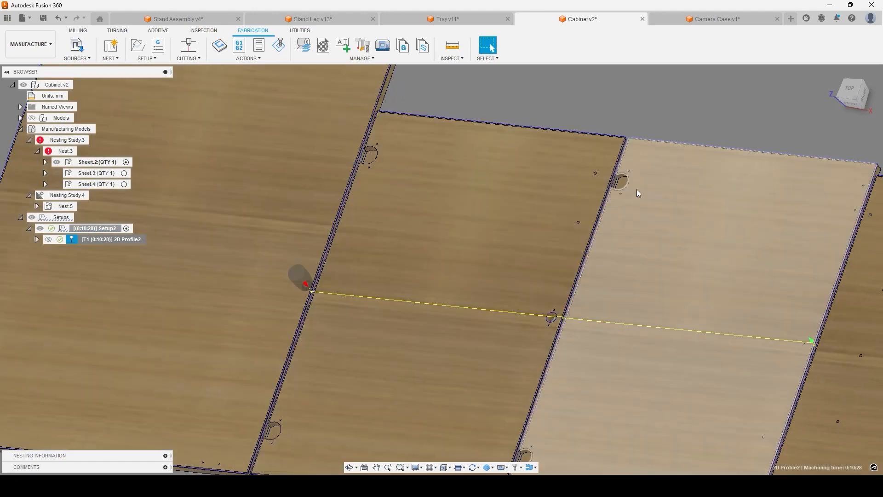
pyautogui.scroll(-5, 458, 175)
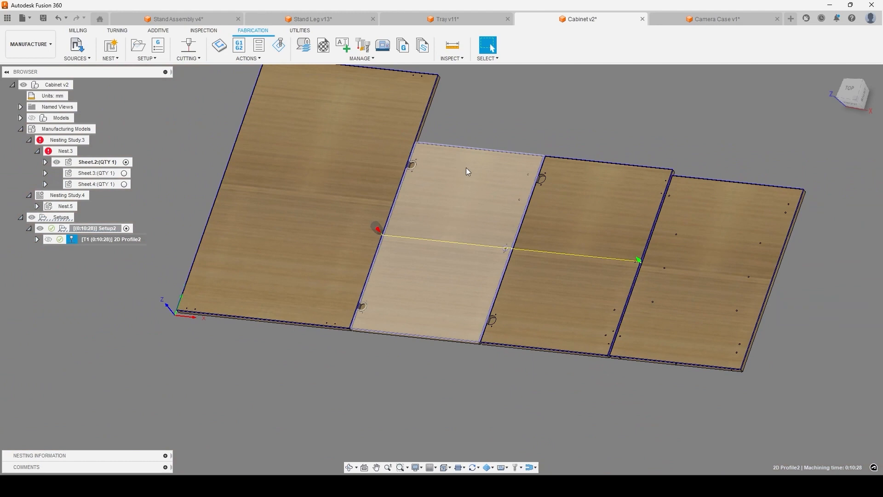